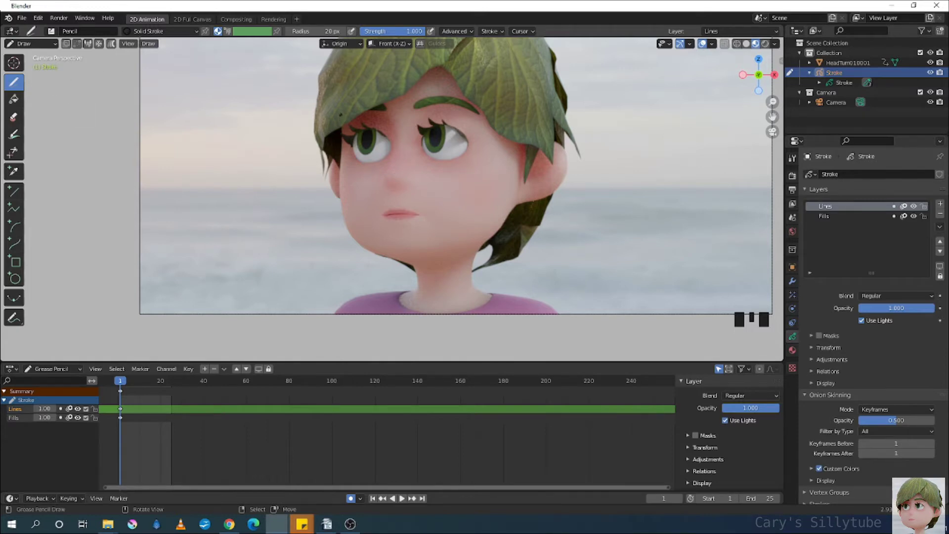
Trace the far cheek, jaw and neck edge, and the ear, near jaw and neck edge, as separate strokes on the Lines layer
drag(340, 114, 341, 135)
drag(354, 238, 364, 248)
key(ctrl+z)
mouse_move(528, 137)
mouse_down()
mouse_move(546, 140)
mouse_move(565, 182)
mouse_move(511, 211)
mouse_move(484, 245)
mouse_up()
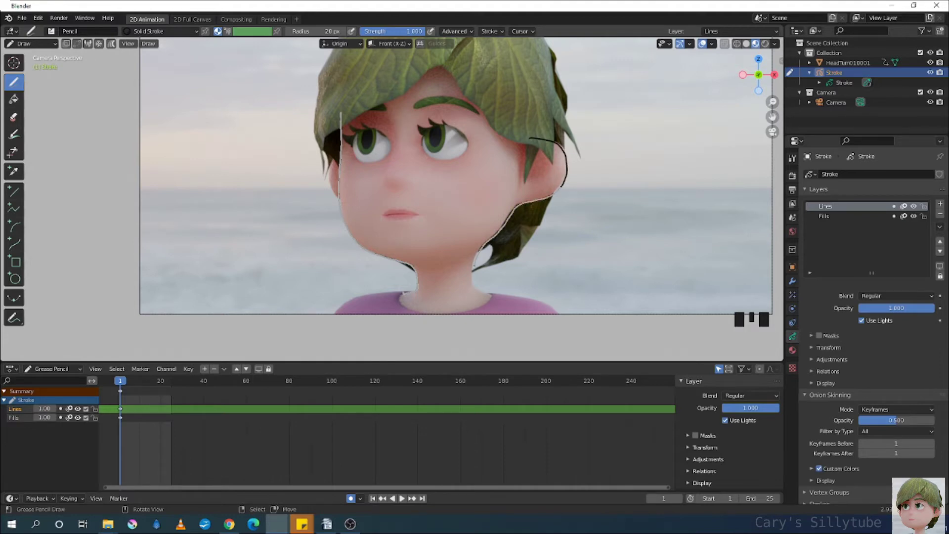
drag(487, 291, 489, 294)
Switch to Edit Mode with curve editing and select both outline strokes to show their curve points
click(29, 44)
click(37, 65)
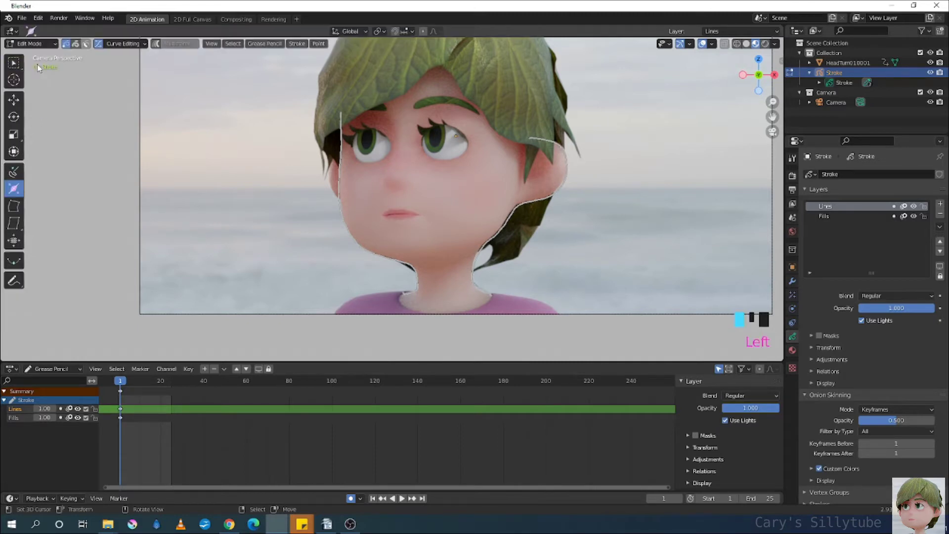
shift+middle_drag(470, 215, 415, 198)
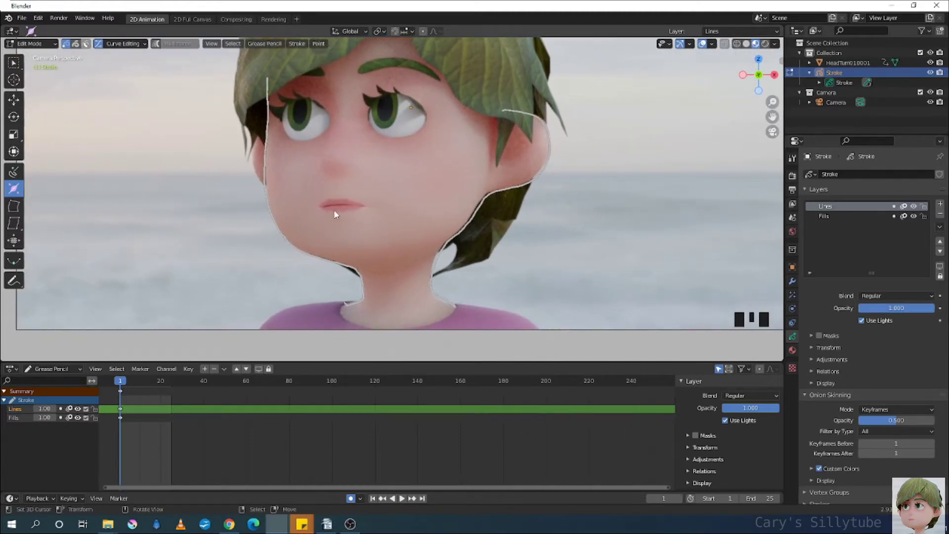
right_click(276, 227)
shift+right_click(480, 221)
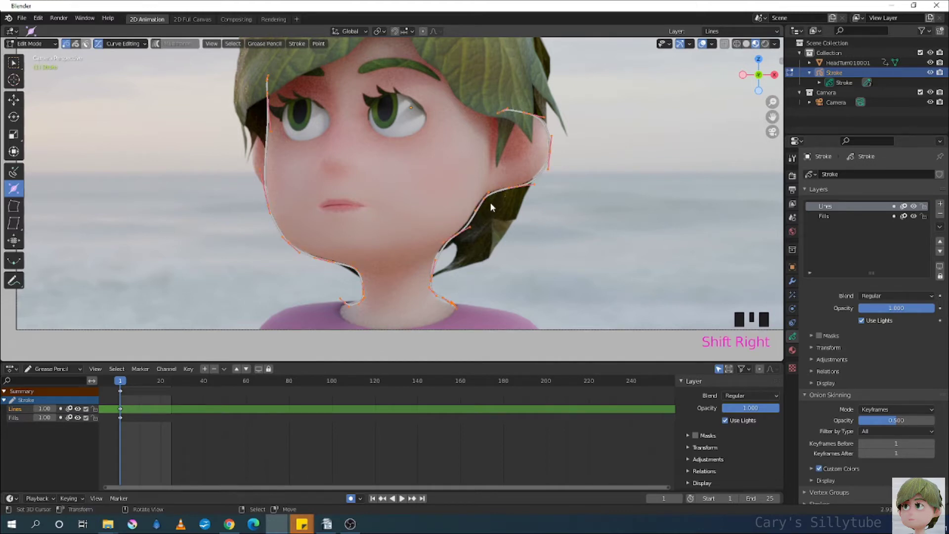
Move the face stroke's lower end point to the collar and the near-side jaw point onto the jaw edge
ctrl+middle_drag(491, 202, 402, 254)
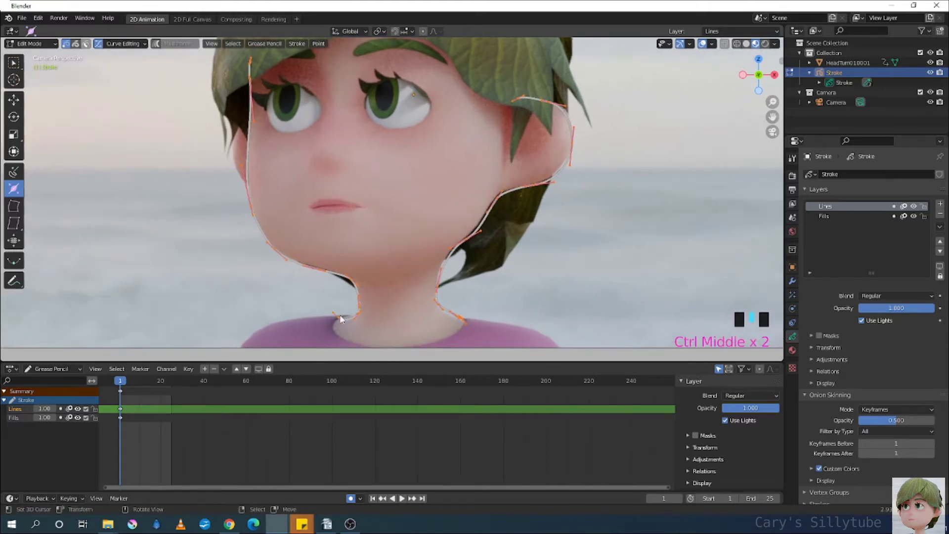
right_drag(343, 322, 346, 318)
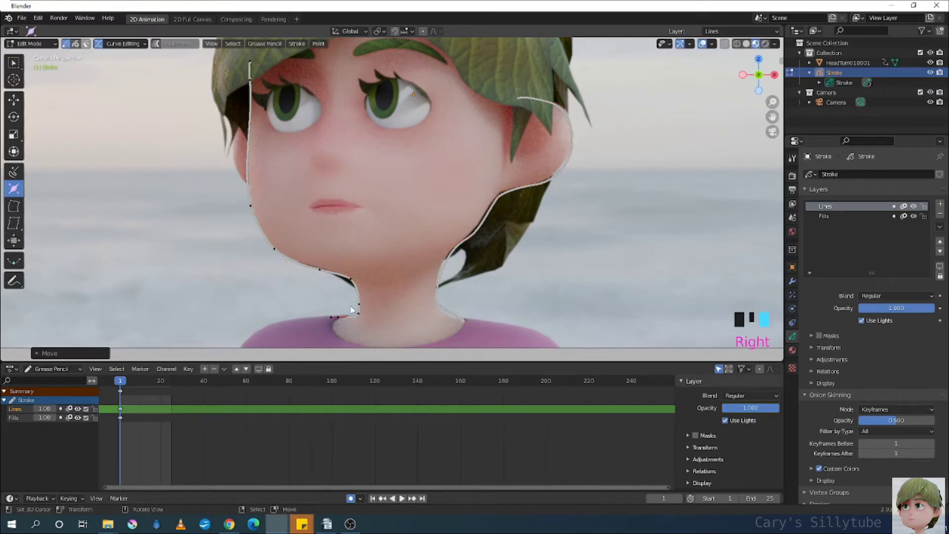
right_click(476, 237)
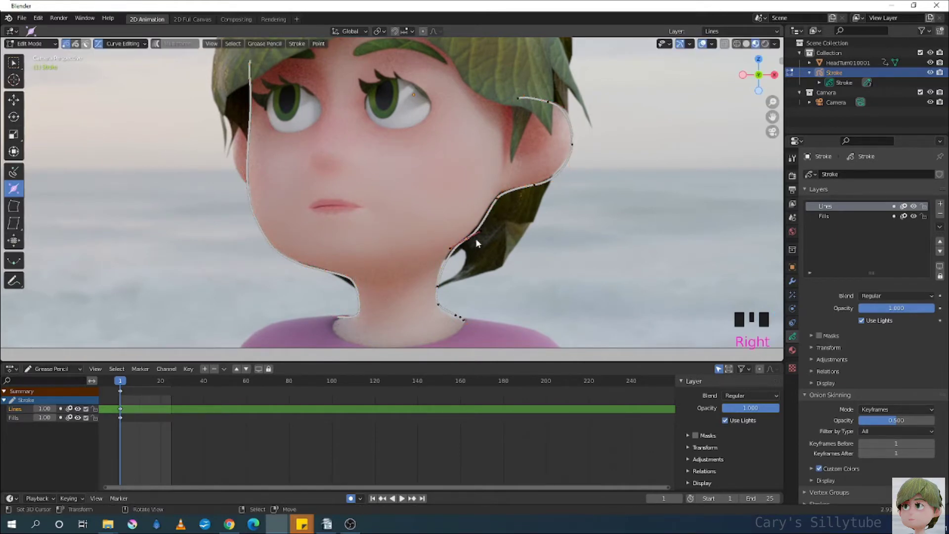
right_drag(465, 239, 477, 225)
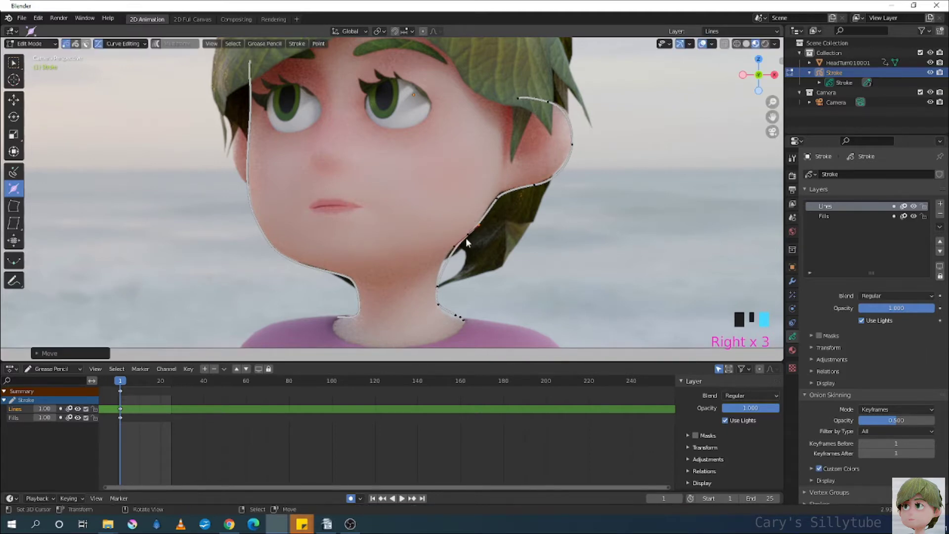
Subdivide the curve segment between the near jaw and neck, and move the new point onto the skin edge
right_click(458, 250)
shift+right_click(452, 253)
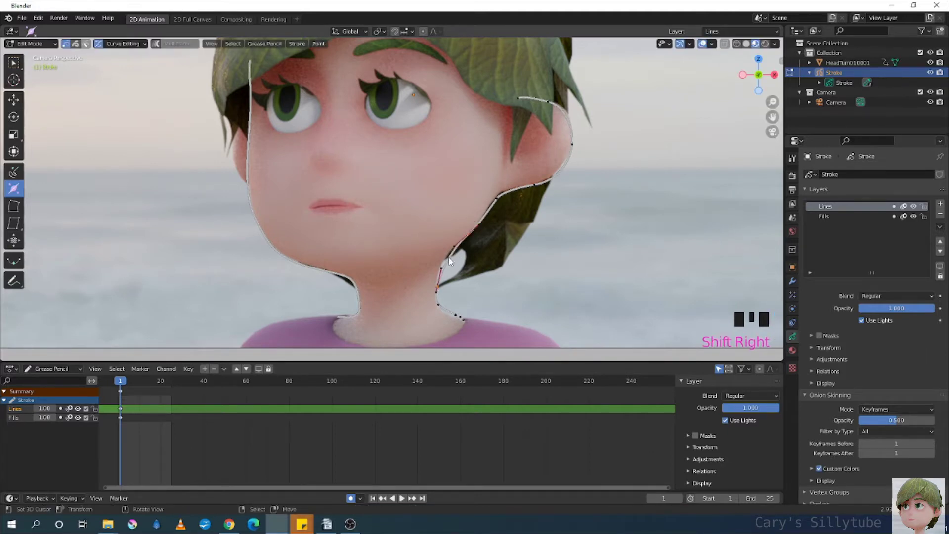
key(w)
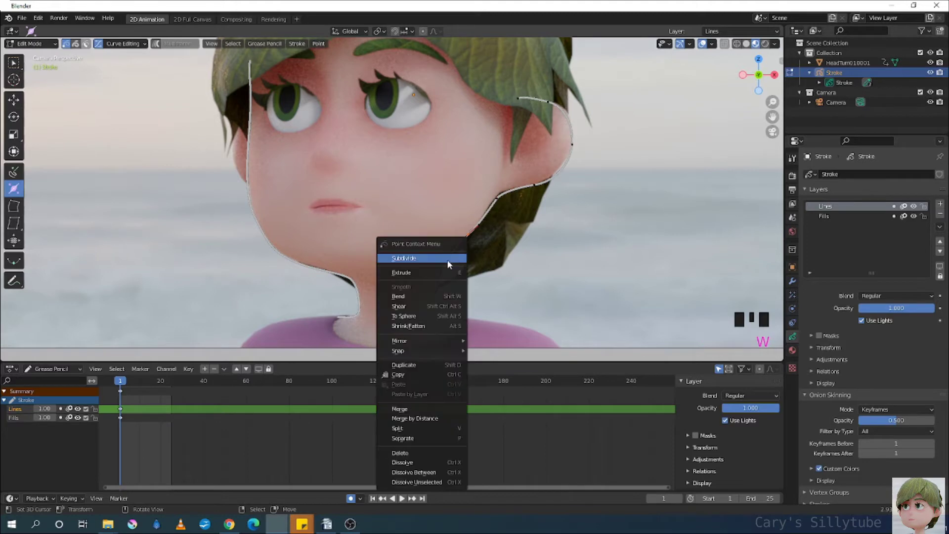
click(447, 259)
right_drag(450, 265, 450, 250)
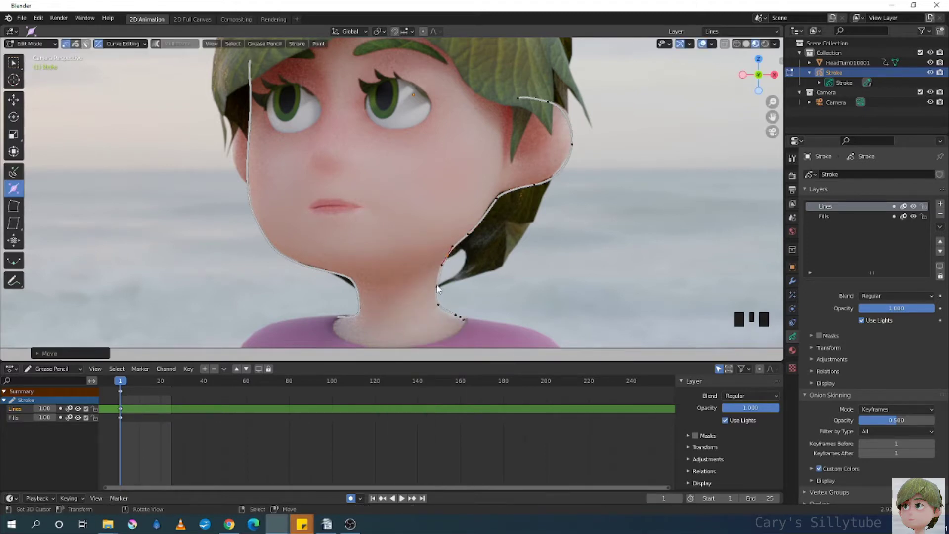
Dissolve the extra point on the near side of the neck and move the point below it up along the neck edge
key(x)
click(436, 287)
right_click(437, 303)
right_drag(437, 303, 432, 284)
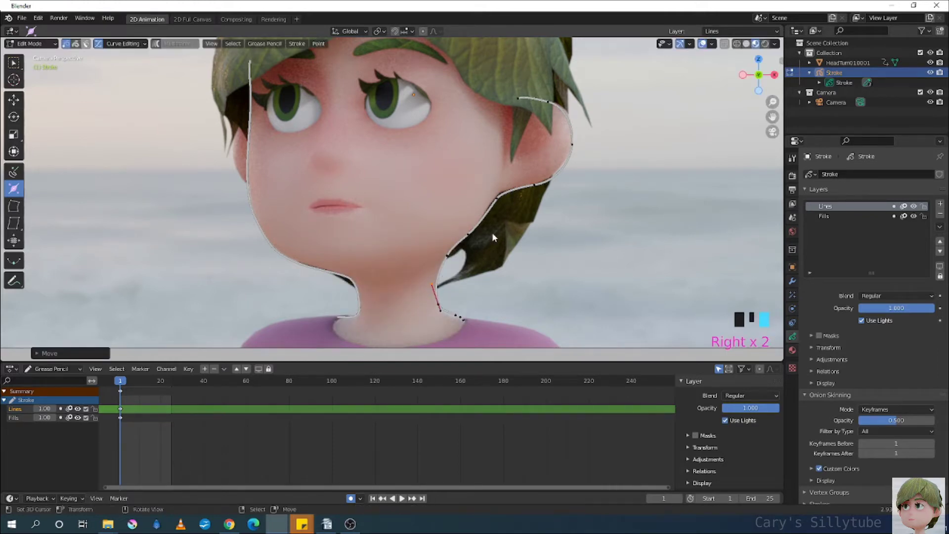
Dissolve the surplus curve points just before the near-side neck stroke's lower end
shift+middle_drag(492, 232, 463, 271)
mouse_move(469, 228)
right_down()
mouse_move(472, 218)
mouse_move(516, 213)
right_up()
right_click(507, 212)
shift+middle_drag(431, 336, 455, 268)
right_click(455, 282)
right_click(456, 282)
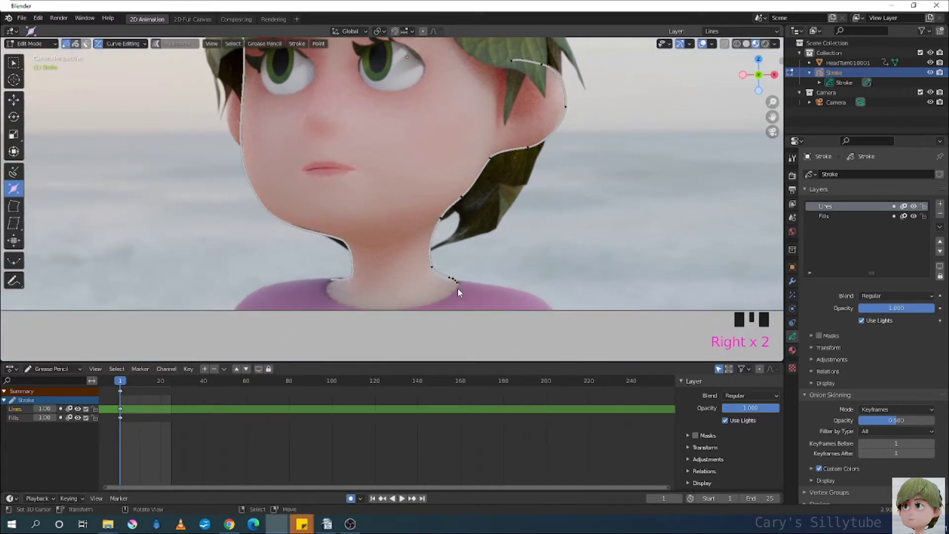
key(x)
click(450, 291)
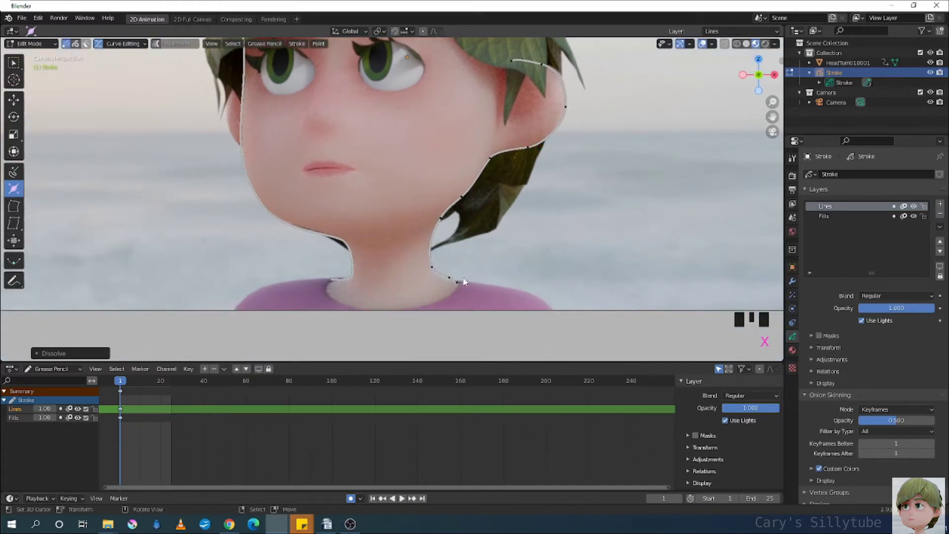
right_click(449, 277)
key(x)
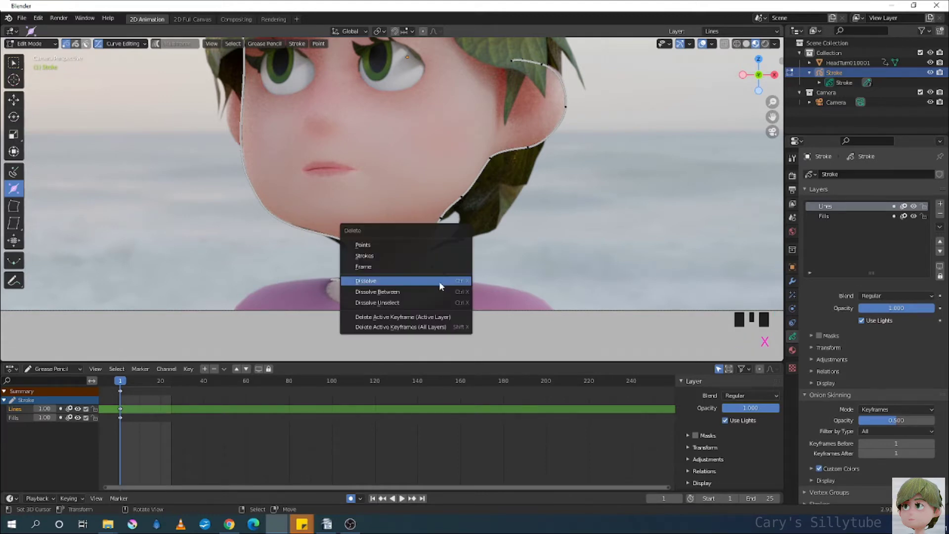
click(439, 281)
Adjust the handle of the near-side neck stroke's end point so the curve flows smoothly into the collar corner
right_click(457, 285)
right_drag(457, 285, 431, 283)
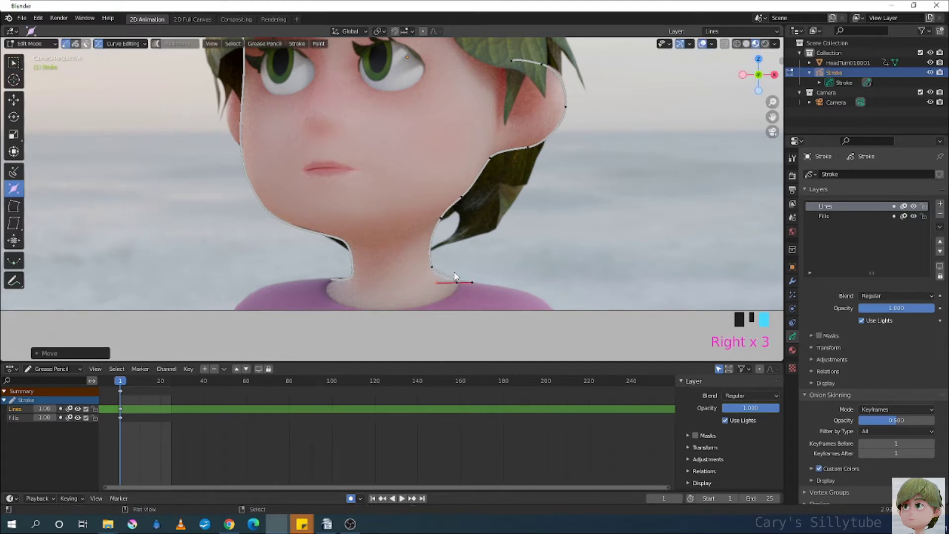
shift+middle_drag(456, 293, 478, 247)
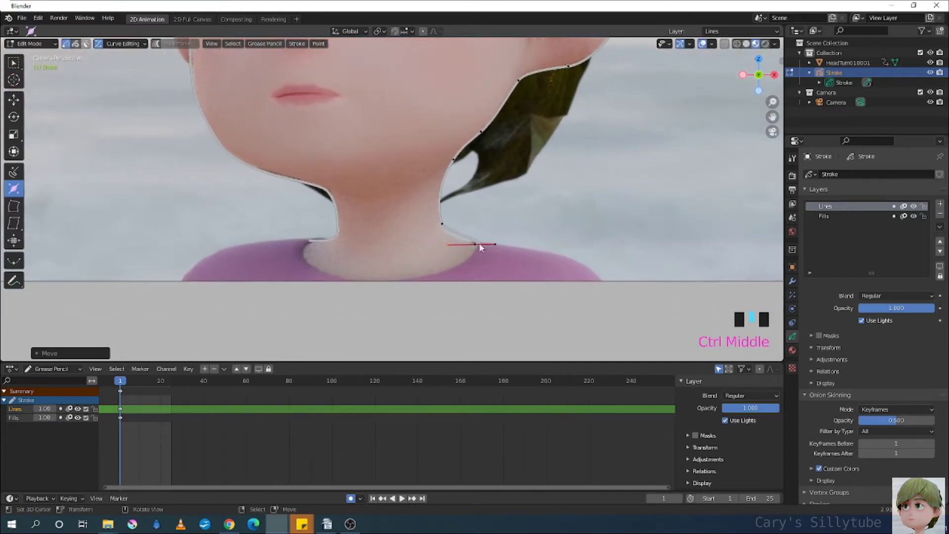
right_click(443, 251)
right_drag(443, 251, 486, 247)
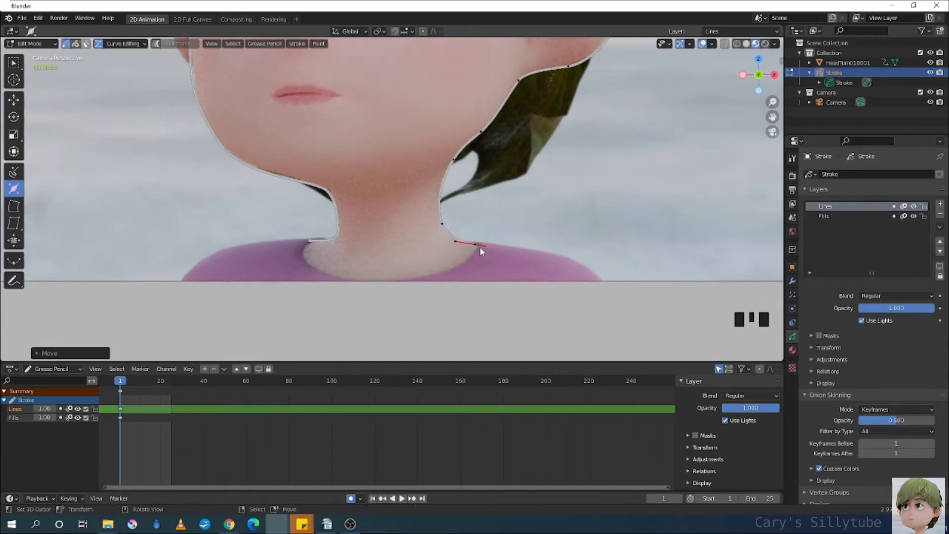
Reposition the far-side stroke's collar end, under-jaw, chin and cheek points so the curve follows the face edge
right_click(307, 250)
right_click(310, 247)
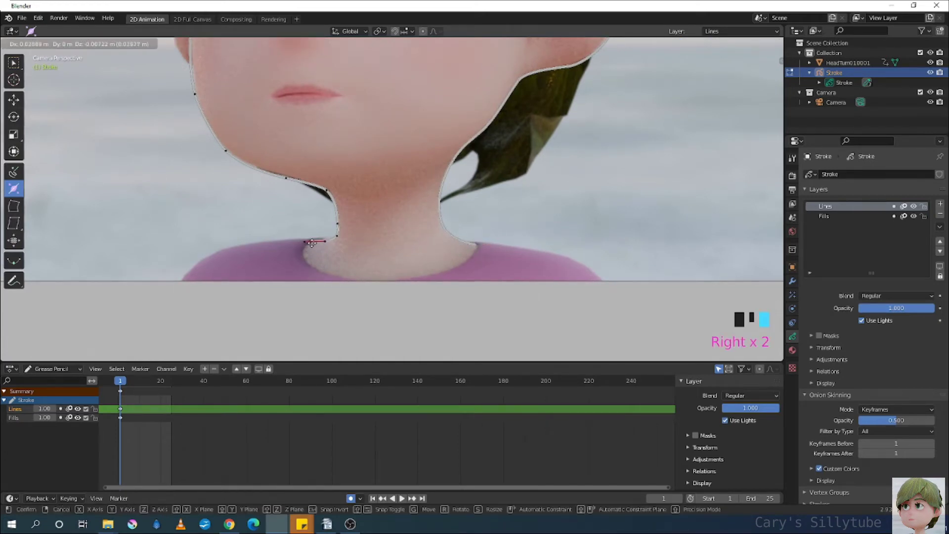
mouse_move(367, 231)
ctrl+middle_down()
mouse_move(449, 218)
mouse_move(429, 228)
mouse_move(427, 206)
mouse_move(400, 233)
mouse_move(372, 224)
ctrl+middle_up()
right_click(321, 226)
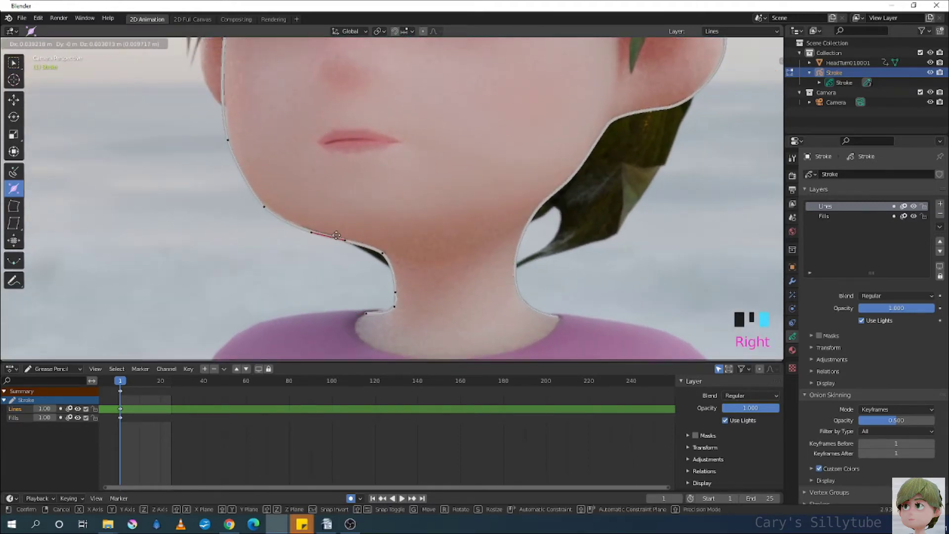
right_click(267, 208)
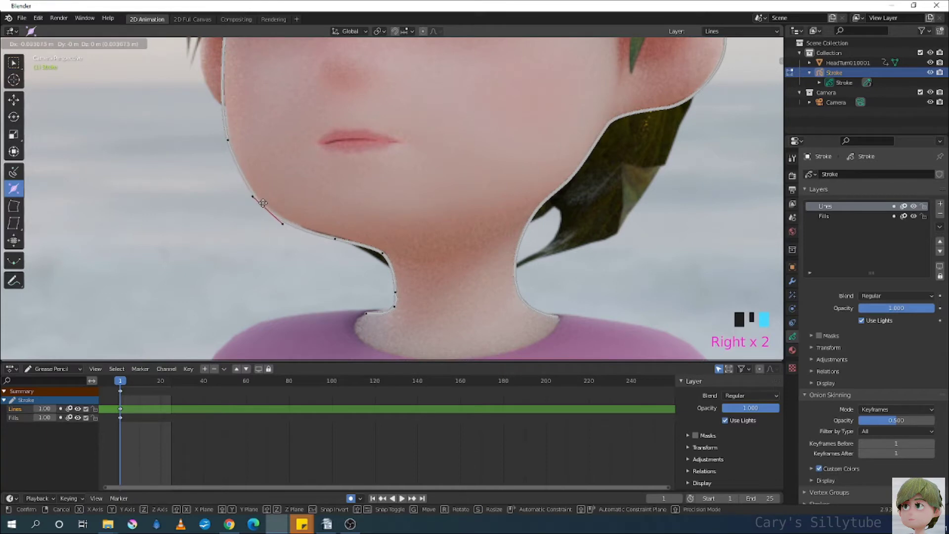
ctrl+middle_drag(305, 192, 421, 239)
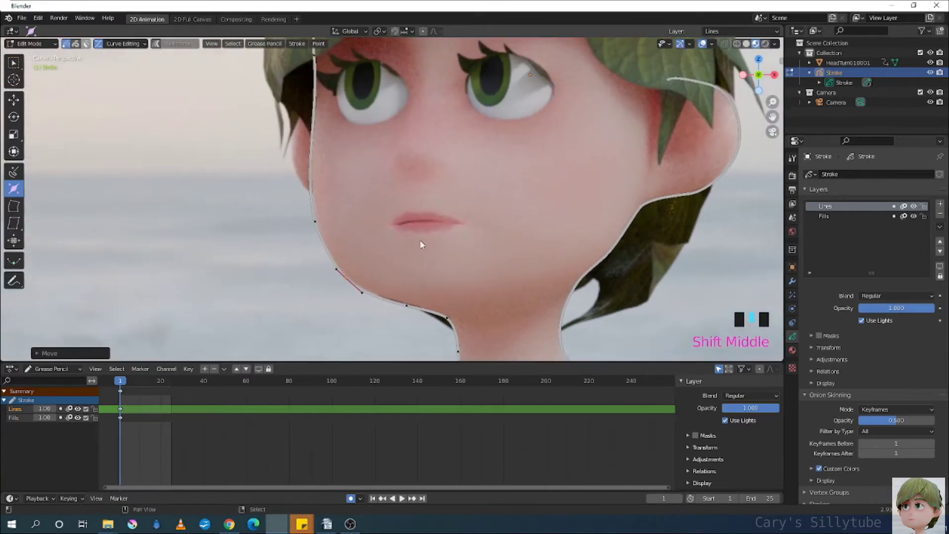
right_click(315, 224)
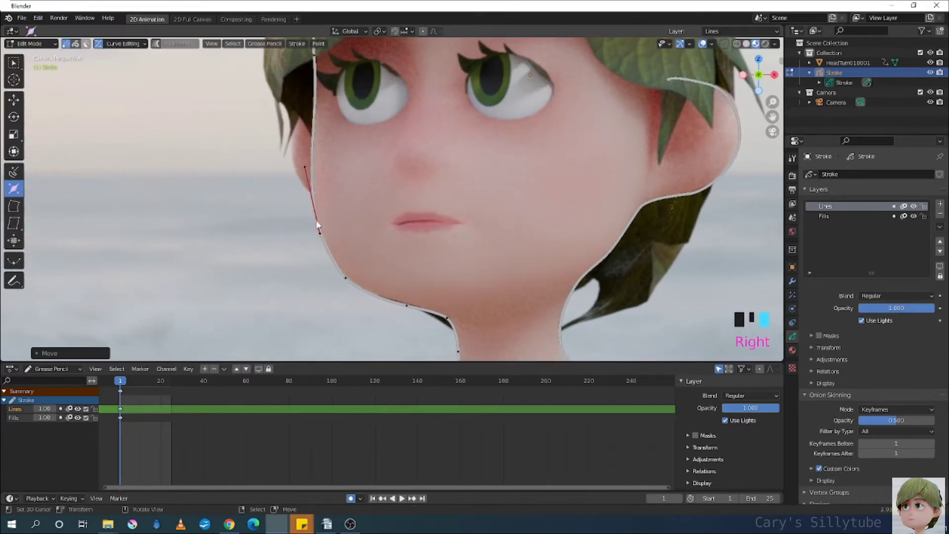
ctrl+middle_drag(317, 223, 433, 230)
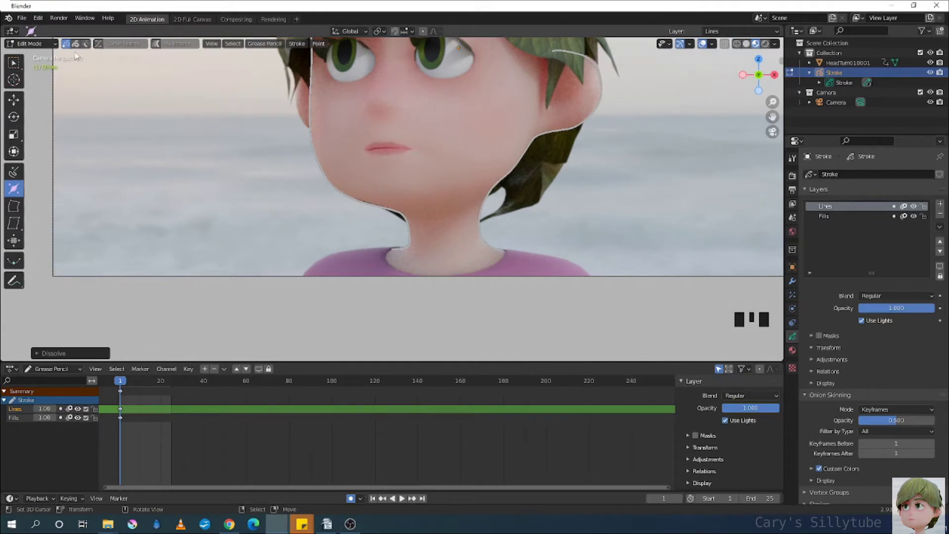
Draw a curved neckline stroke along the shirt collar between the two neck strokes in Draw mode, and return to Edit Mode
click(35, 45)
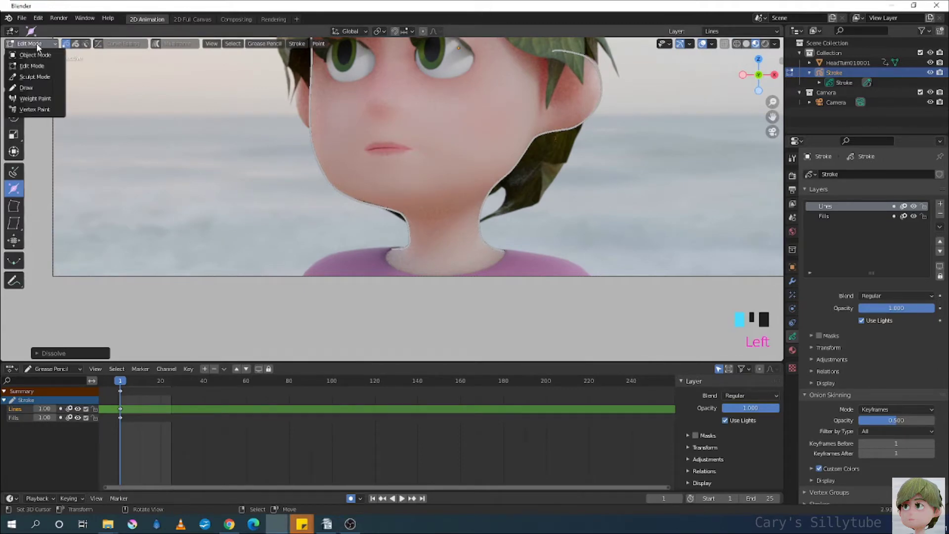
click(30, 88)
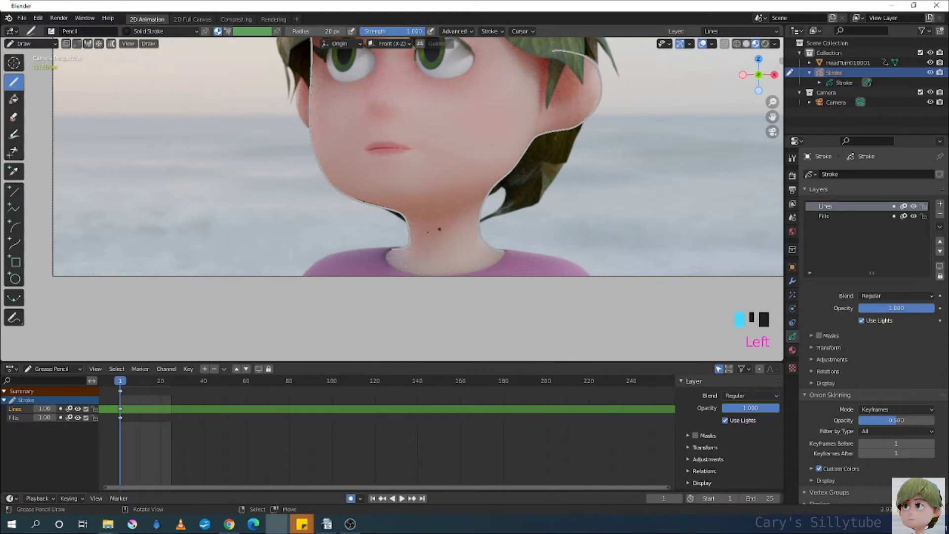
click(388, 253)
drag(438, 275, 498, 261)
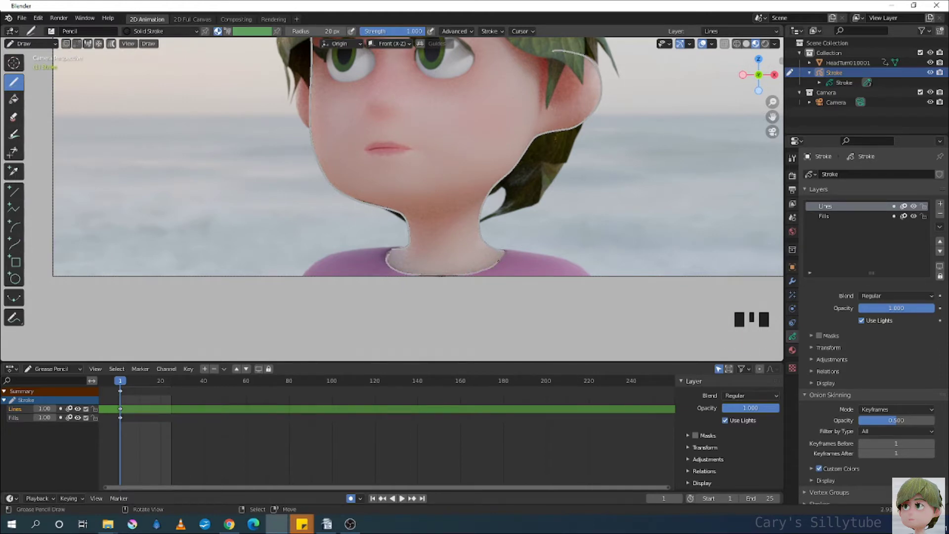
click(45, 46)
click(44, 69)
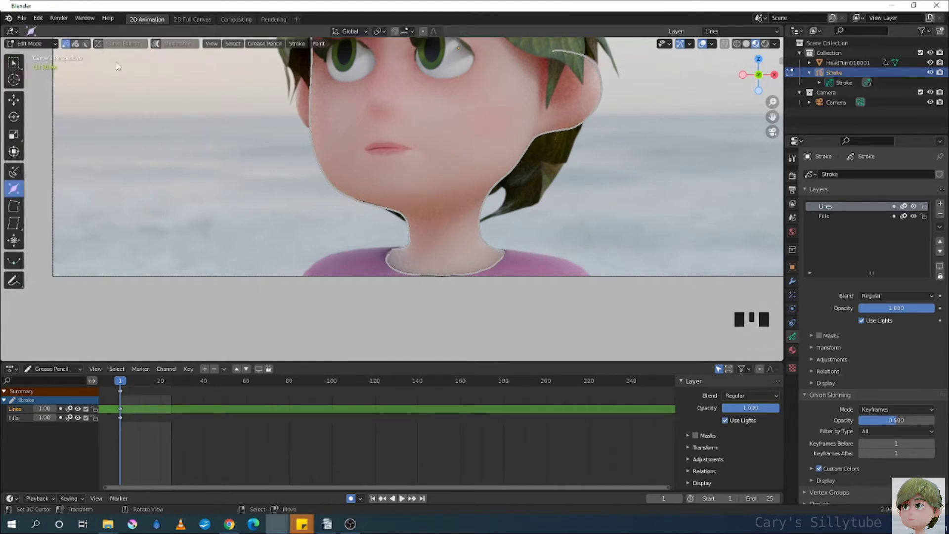
click(99, 43)
right_click(395, 274)
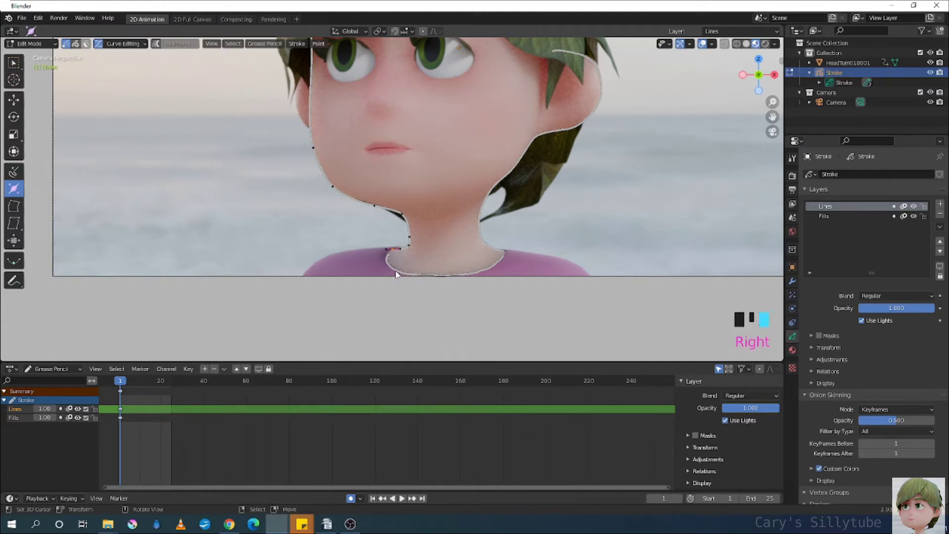
right_click(393, 273)
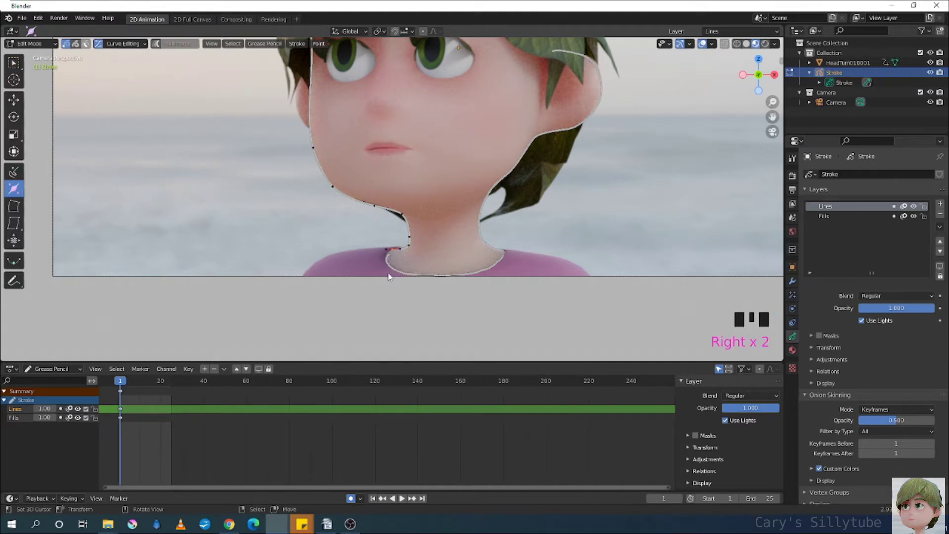
right_click(473, 278)
click(99, 45)
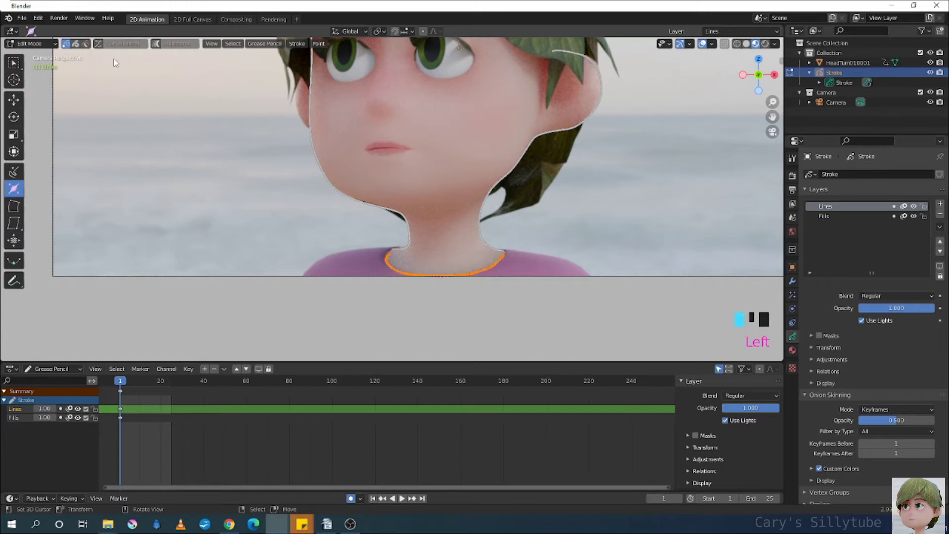
Select the touching end points of the neckline and far-side face strokes and join the two strokes
shift+middle_drag(377, 285, 377, 293)
right_click(378, 293)
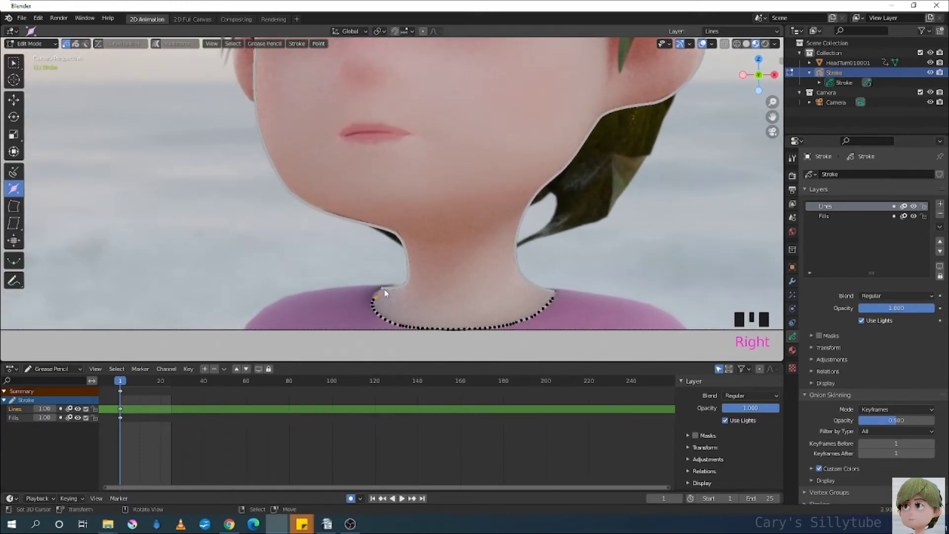
shift+right_click(381, 287)
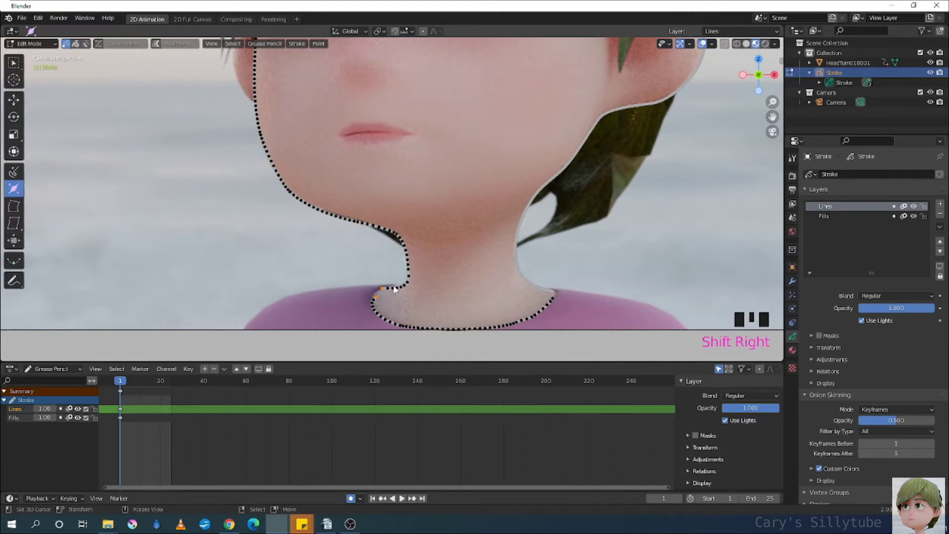
key(ctrl+j)
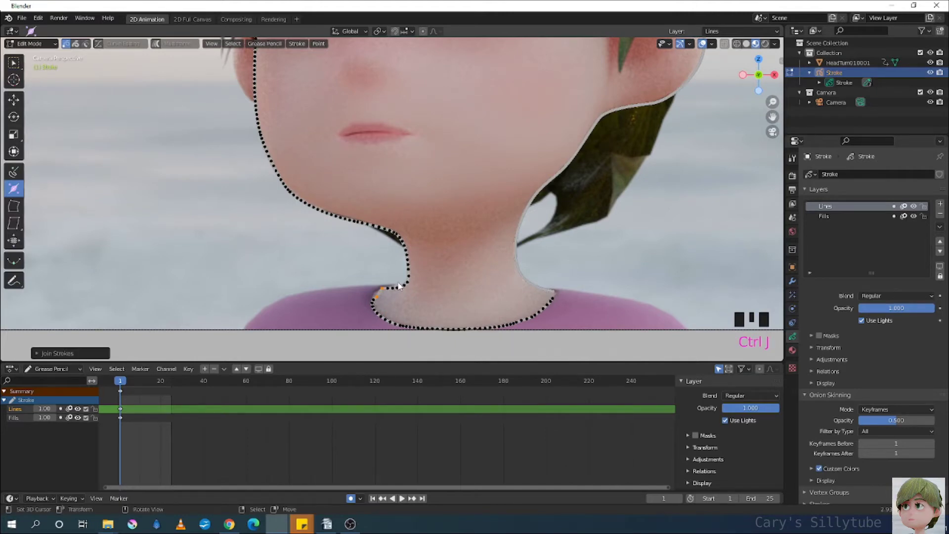
Select the end points at the opposite collar corner and join the neckline to the near-side neck stroke
right_click(556, 295)
shift+right_click(556, 295)
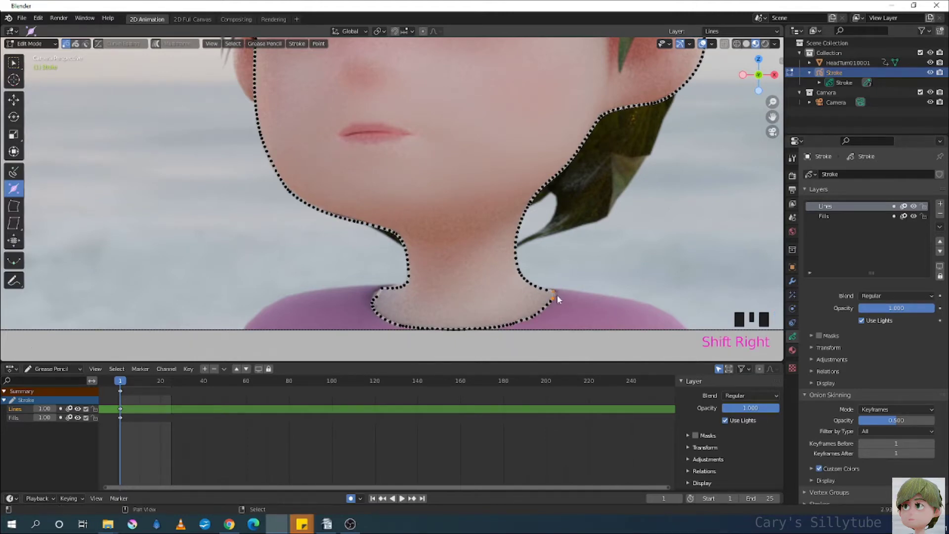
key(ctrl+j)
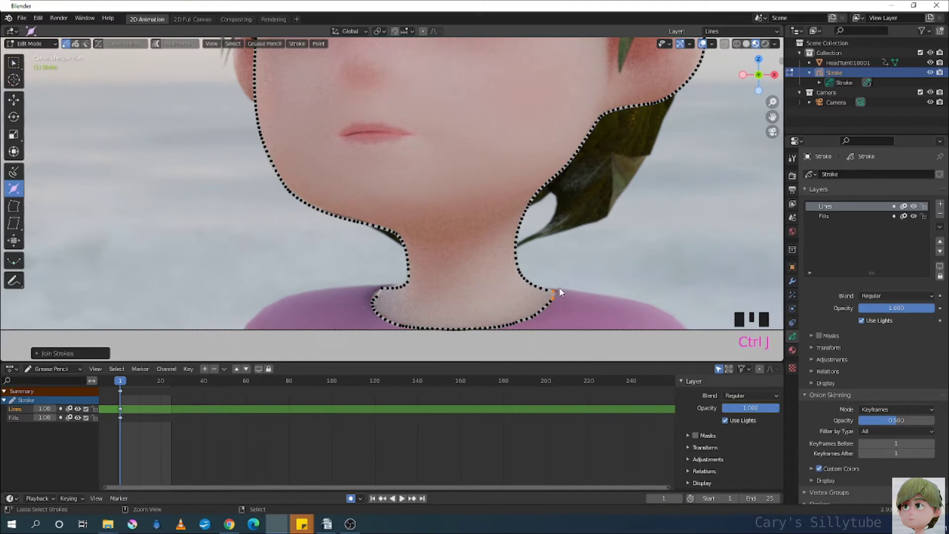
Turn on Curve Editing and set the handle type of both collar corner points on the outline to Free
ctrl+middle_drag(577, 261, 570, 275)
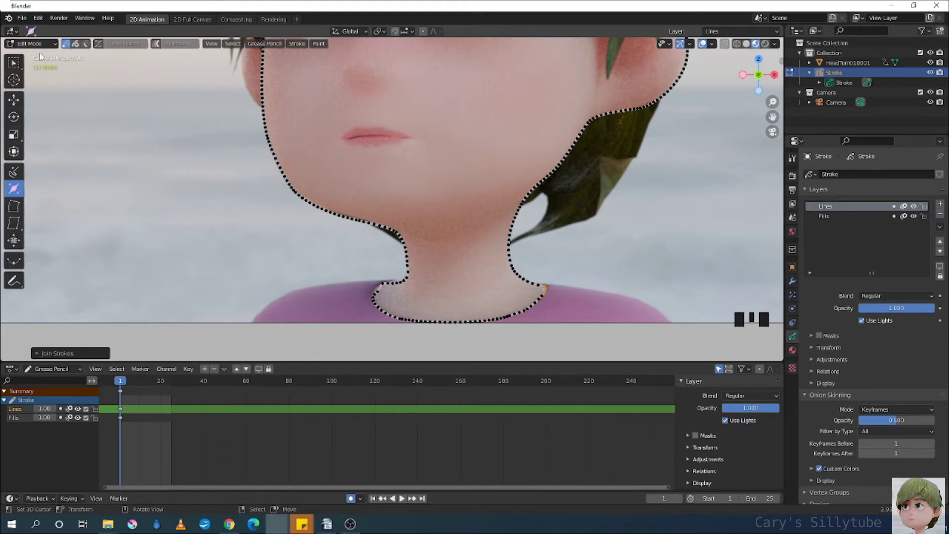
click(98, 44)
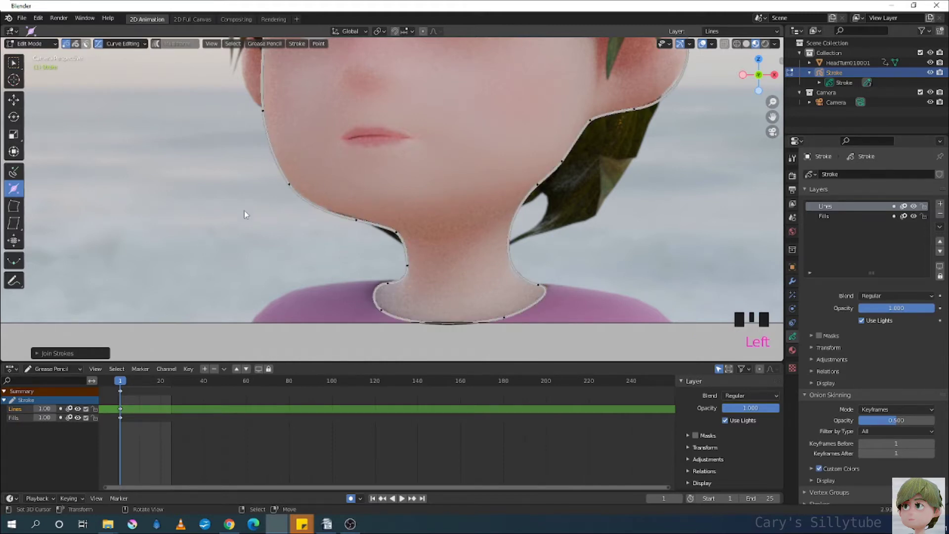
right_click(538, 286)
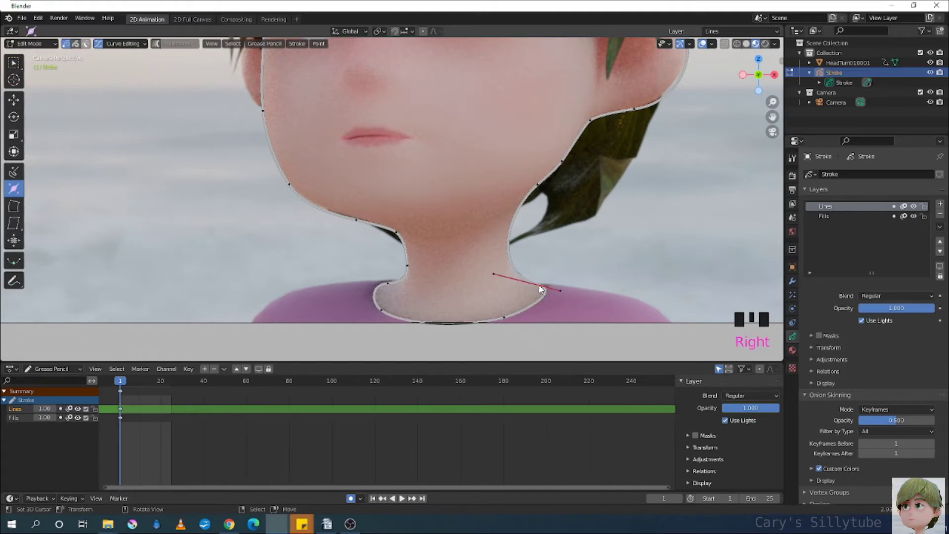
key(v)
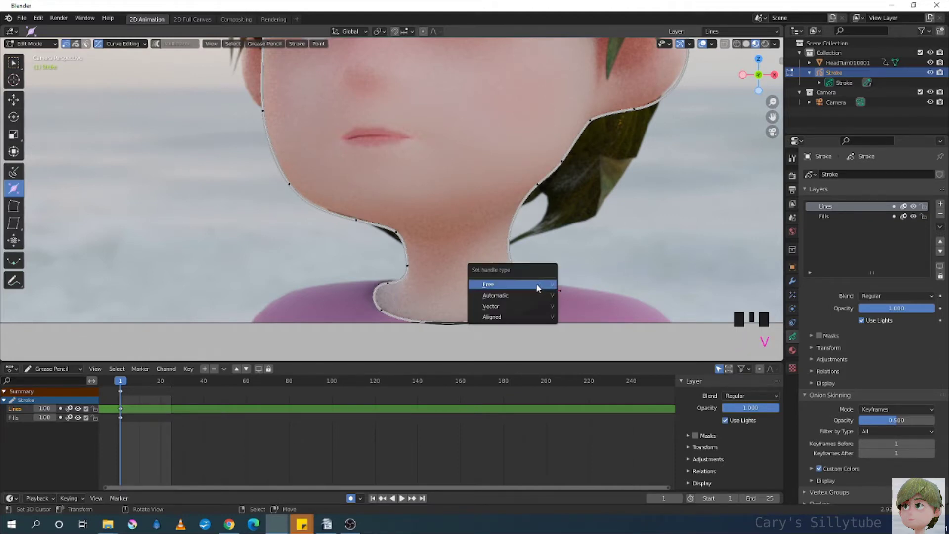
click(536, 284)
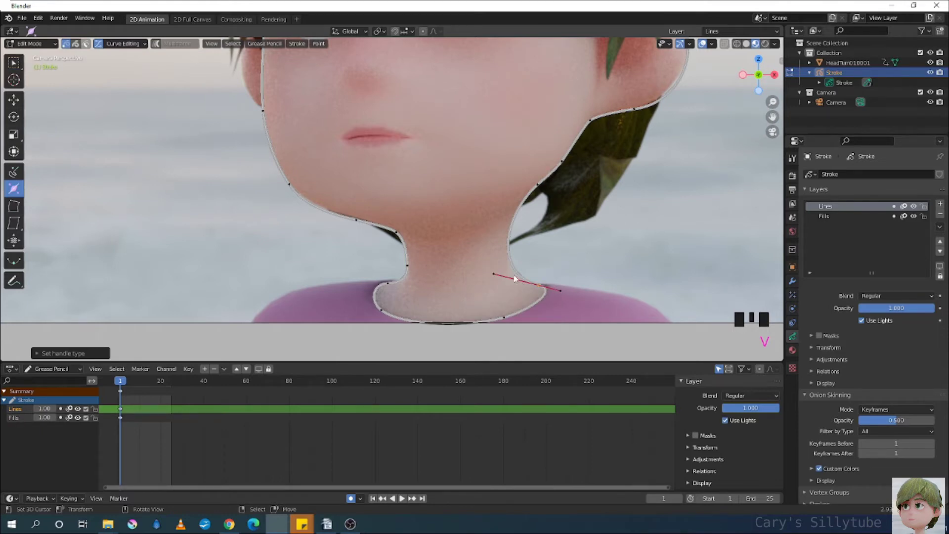
right_click(389, 284)
key(v)
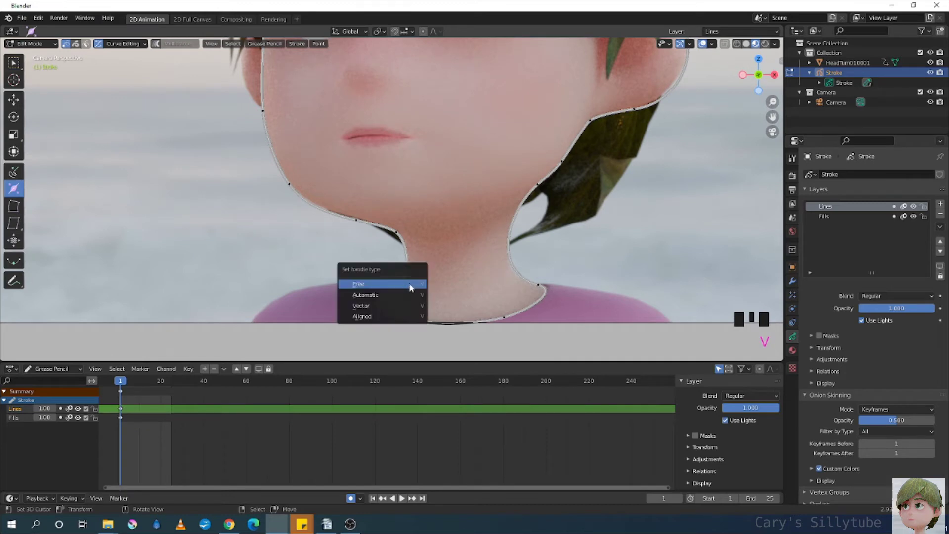
click(407, 284)
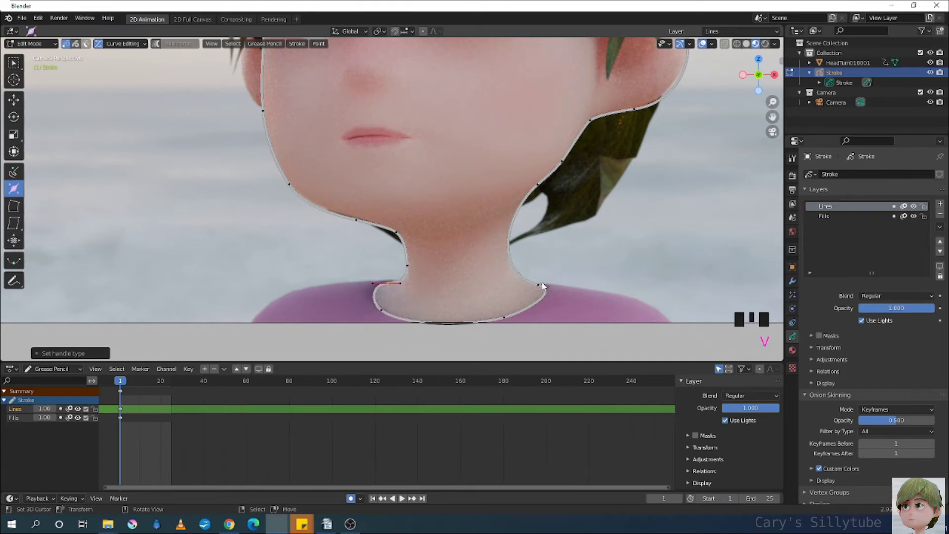
Subdivide the near-side neck curve between the collar corner and the jaw, and move the new point down to the neck's base
right_click(540, 285)
shift+right_click(545, 177)
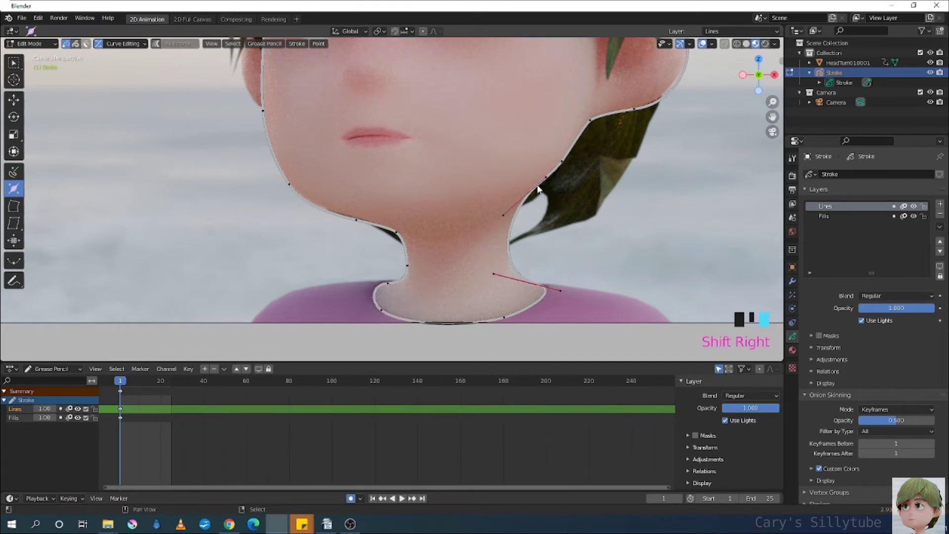
key(w)
click(523, 210)
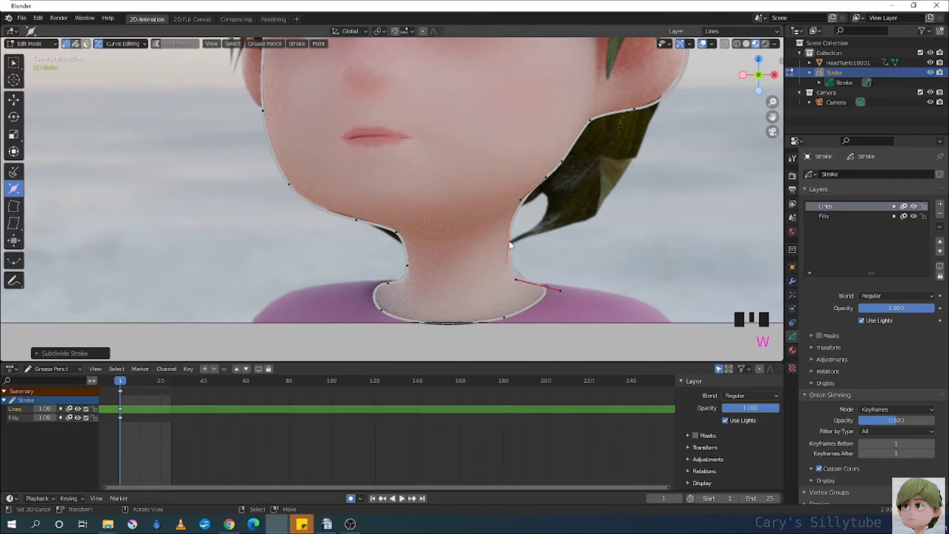
mouse_move(509, 242)
right_down()
mouse_move(521, 281)
mouse_move(507, 256)
right_up()
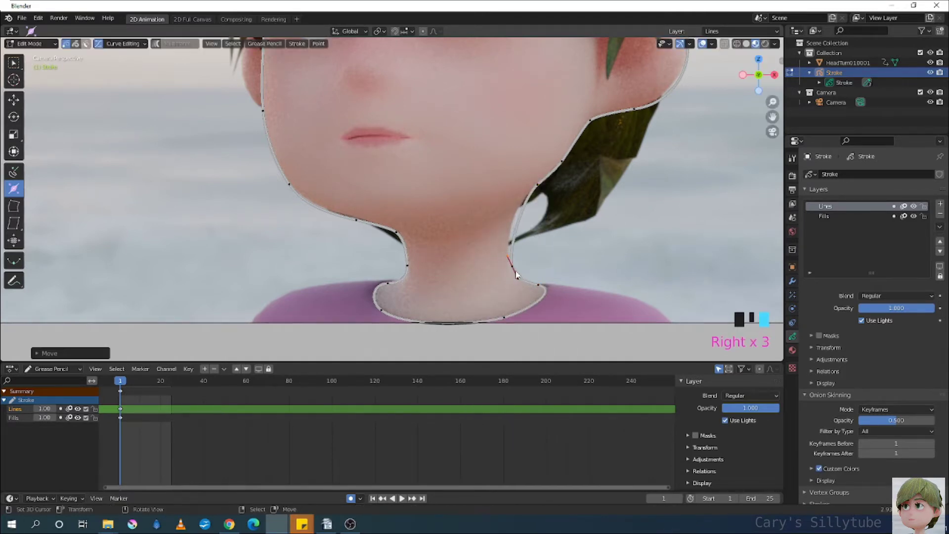
Subdivide the curve between the jaw point and the neck-base point, and fit the new point to the upper neck edge
shift+right_click(539, 186)
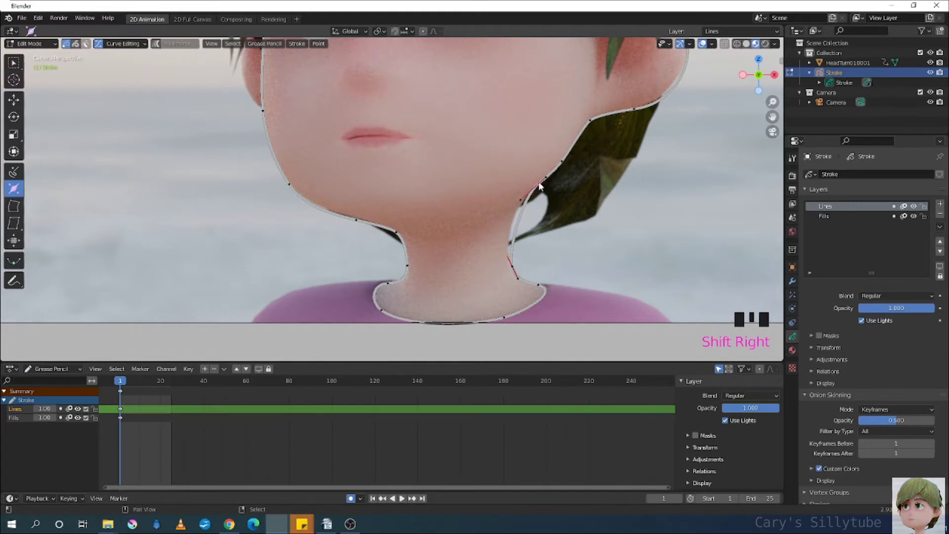
shift+right_click(525, 214)
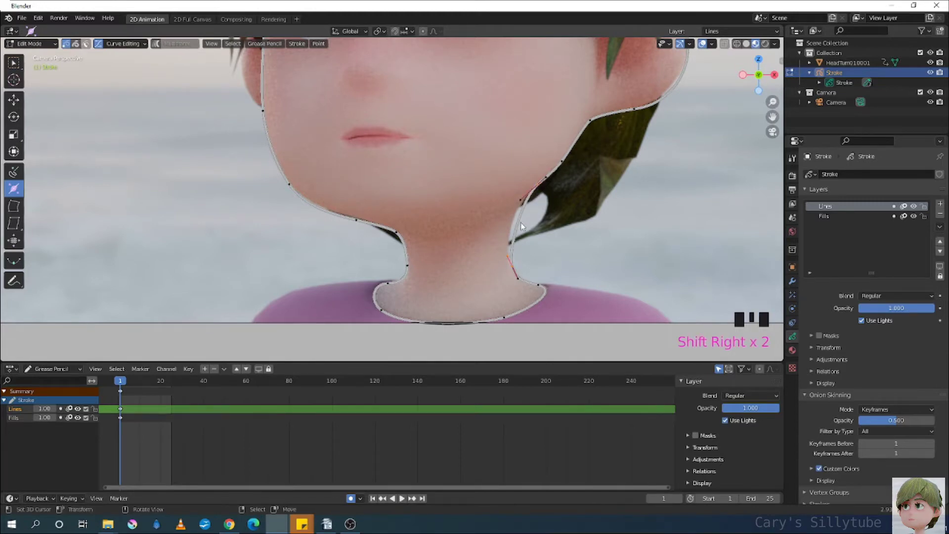
key(w)
click(518, 225)
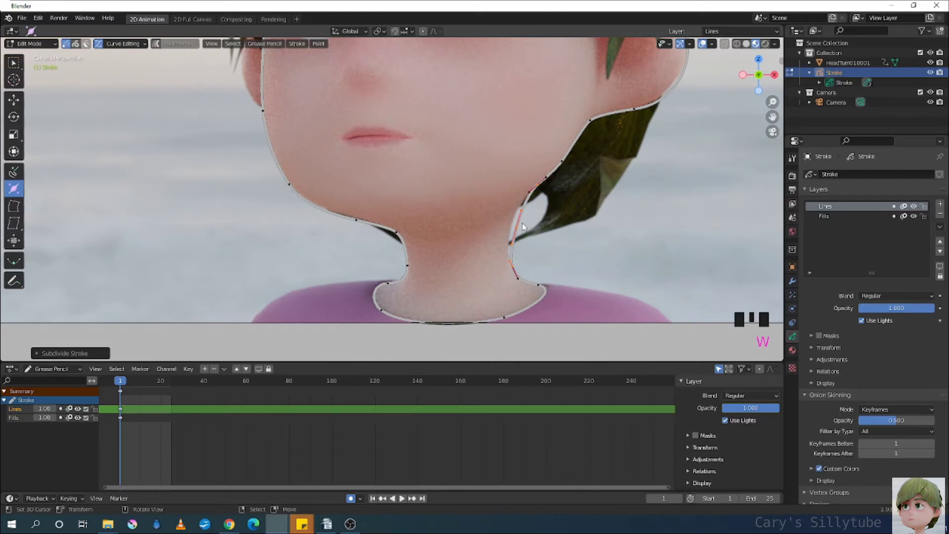
mouse_move(517, 226)
right_down()
mouse_move(514, 215)
mouse_move(504, 241)
right_up()
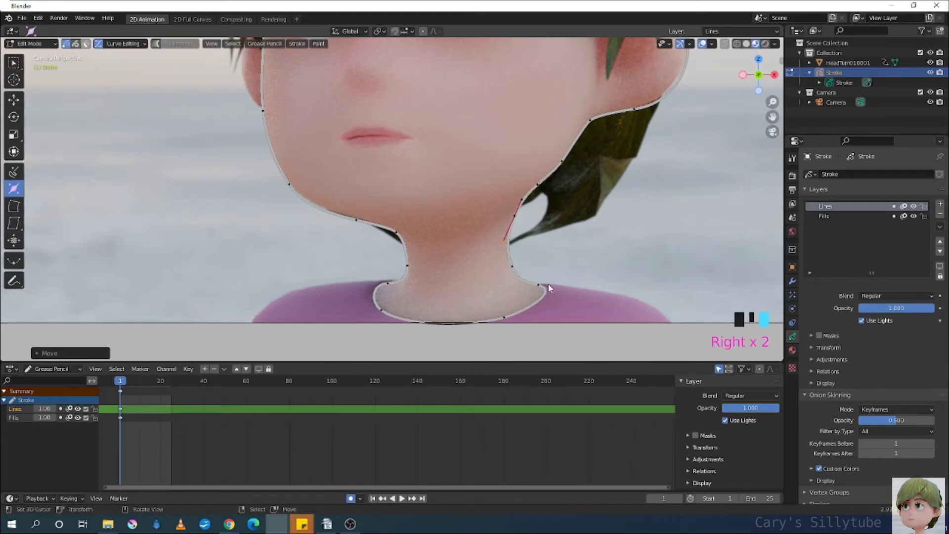
Nudge the far-side collar corner point so the curve meets the neckline corner
right_click(391, 285)
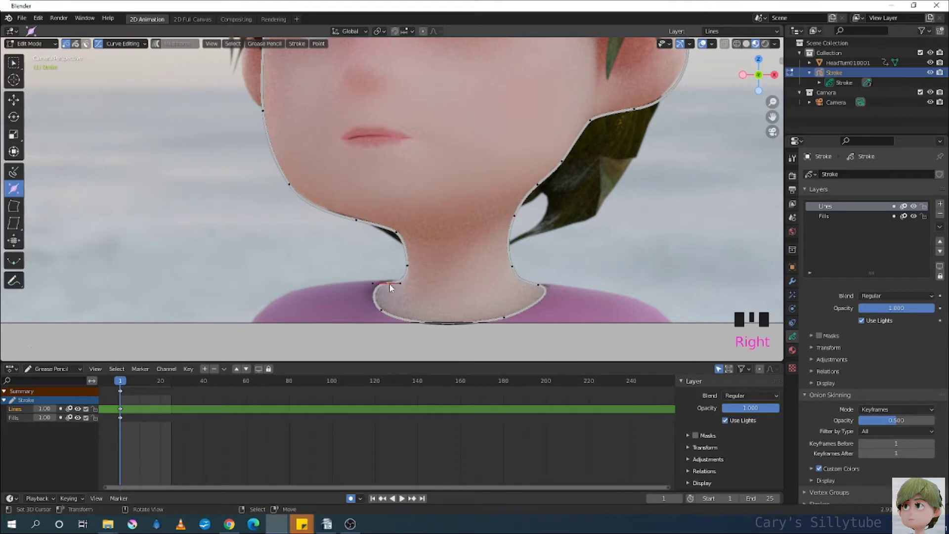
right_drag(389, 284, 388, 283)
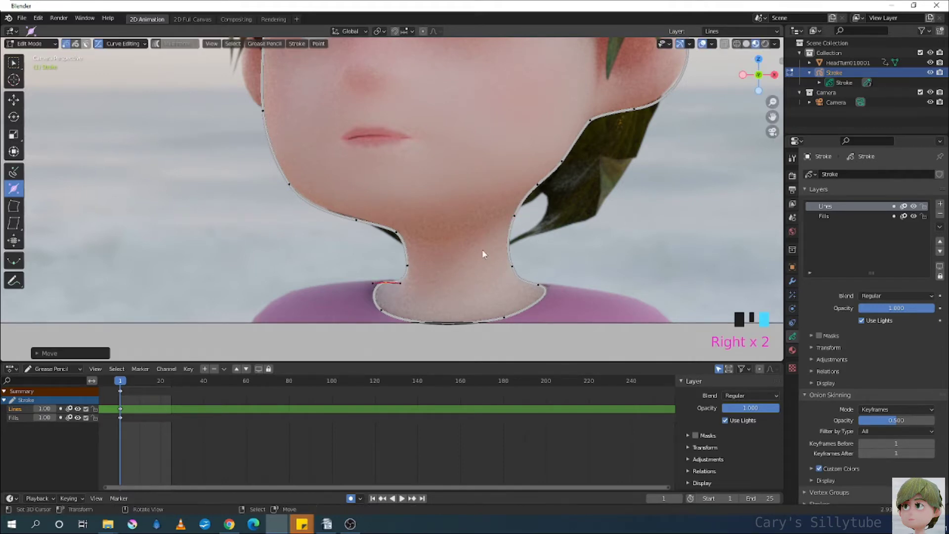
mouse_move(481, 253)
ctrl+middle_down()
mouse_move(460, 276)
mouse_move(498, 257)
mouse_move(499, 230)
mouse_move(506, 249)
mouse_move(487, 256)
ctrl+middle_up()
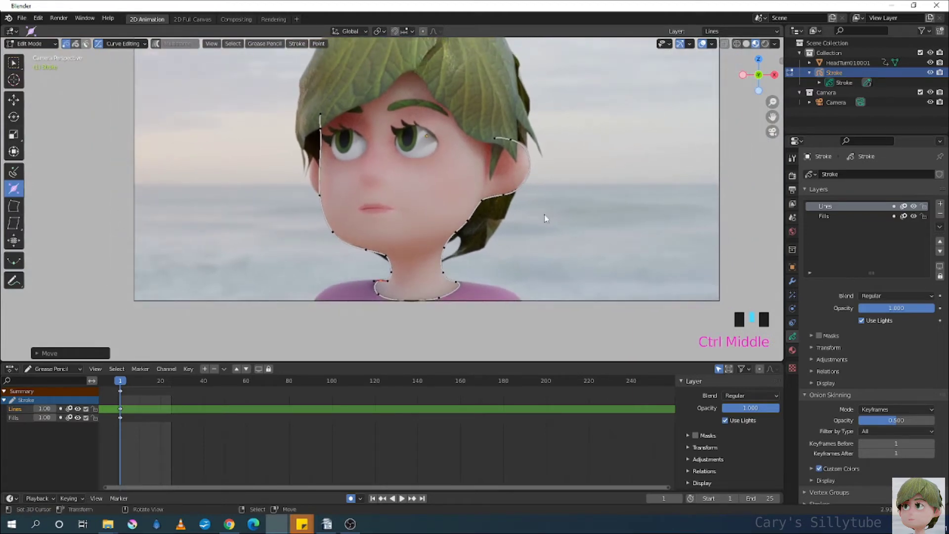
Draw a line through the mouth and a curved line along the nose bridge in Draw mode, and return to Edit Mode
click(43, 47)
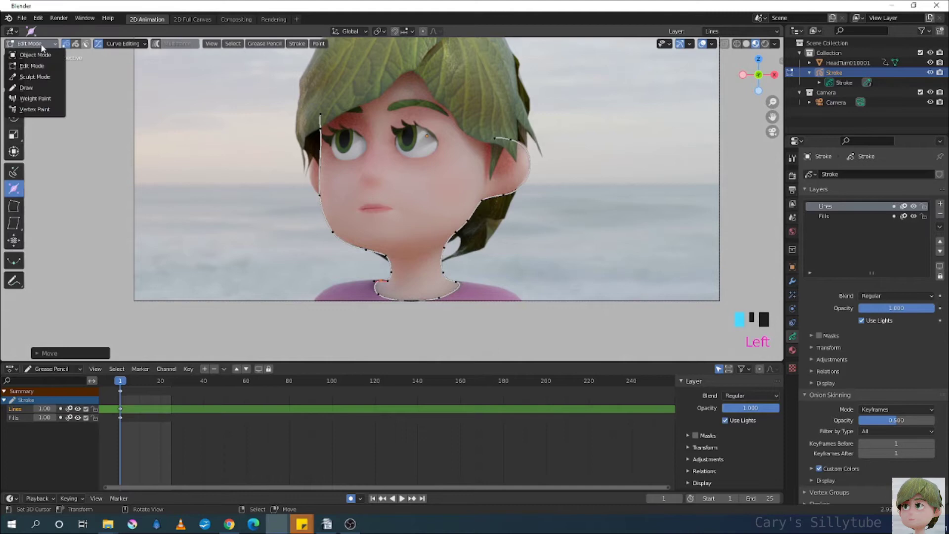
click(47, 87)
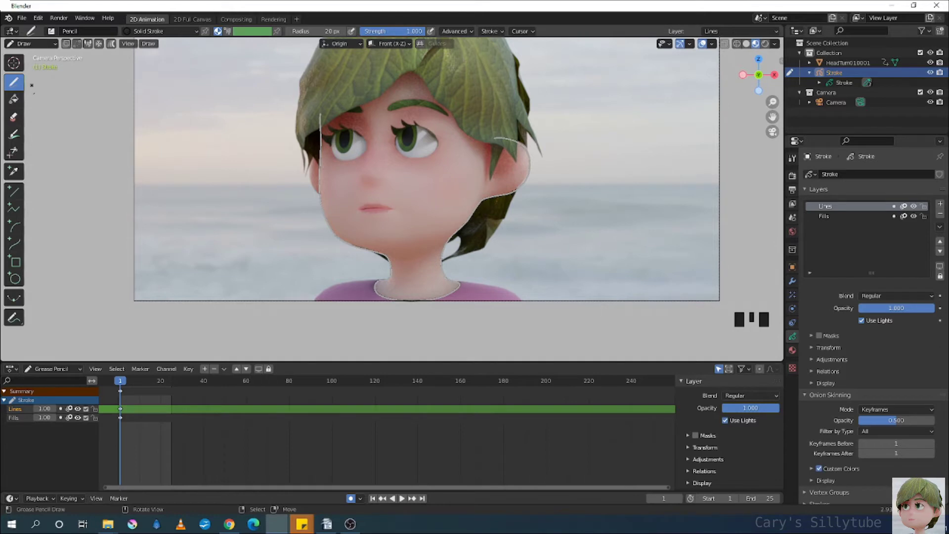
shift+middle_drag(426, 236, 405, 233)
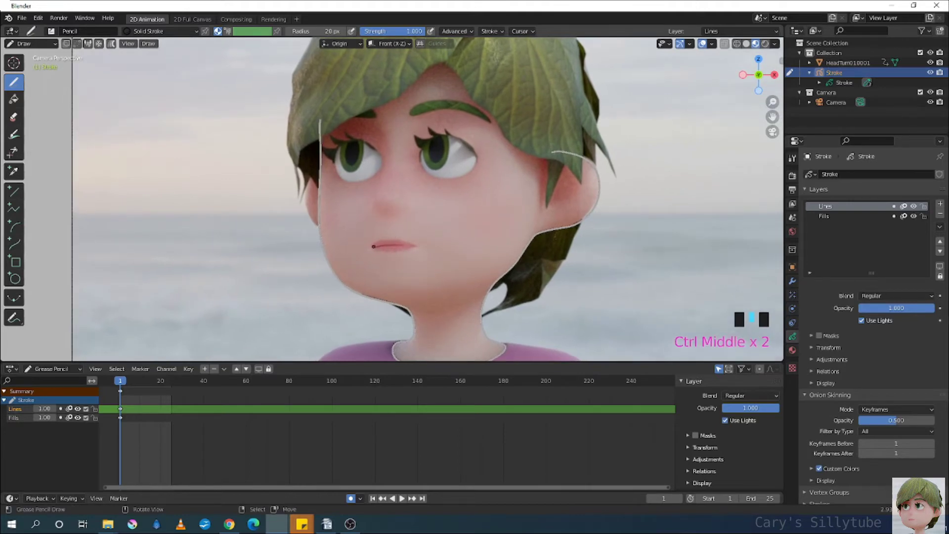
drag(373, 246, 380, 244)
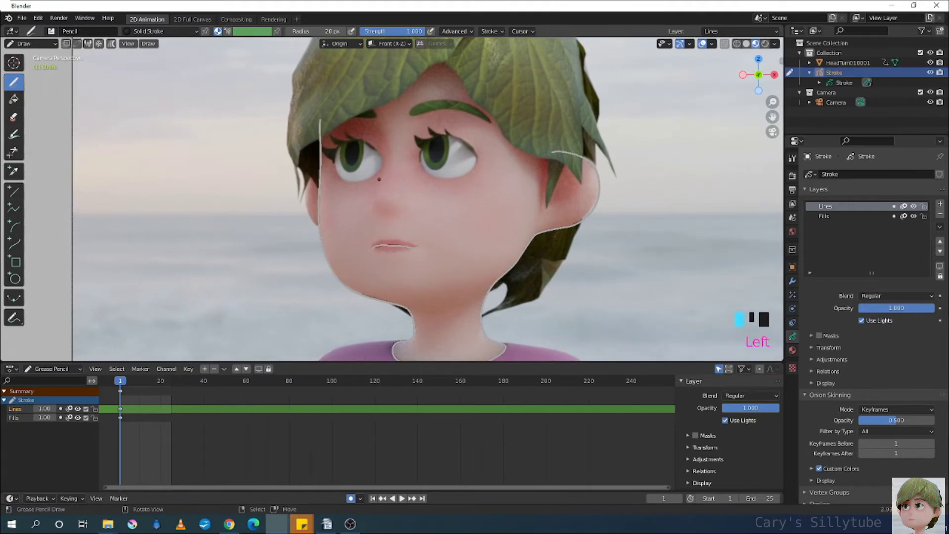
drag(379, 179, 379, 182)
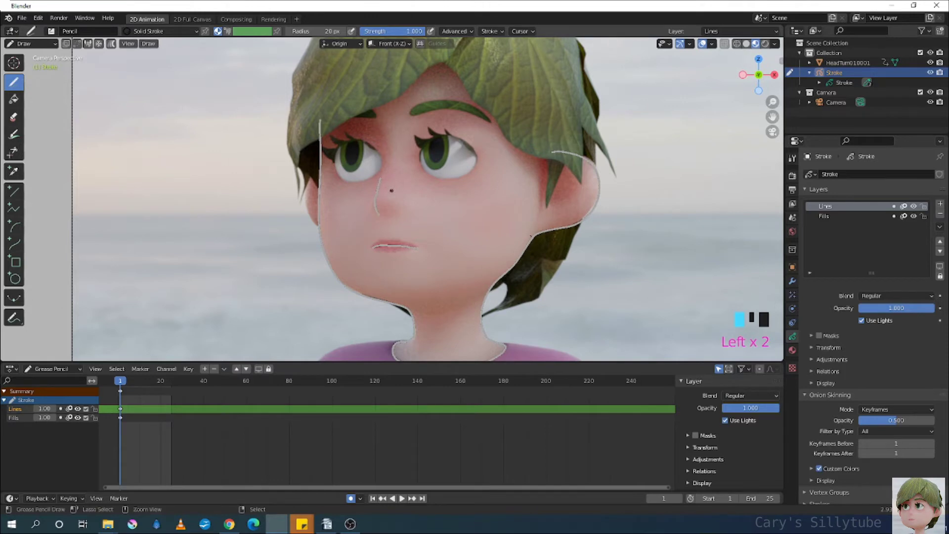
ctrl+middle_drag(391, 190, 473, 252)
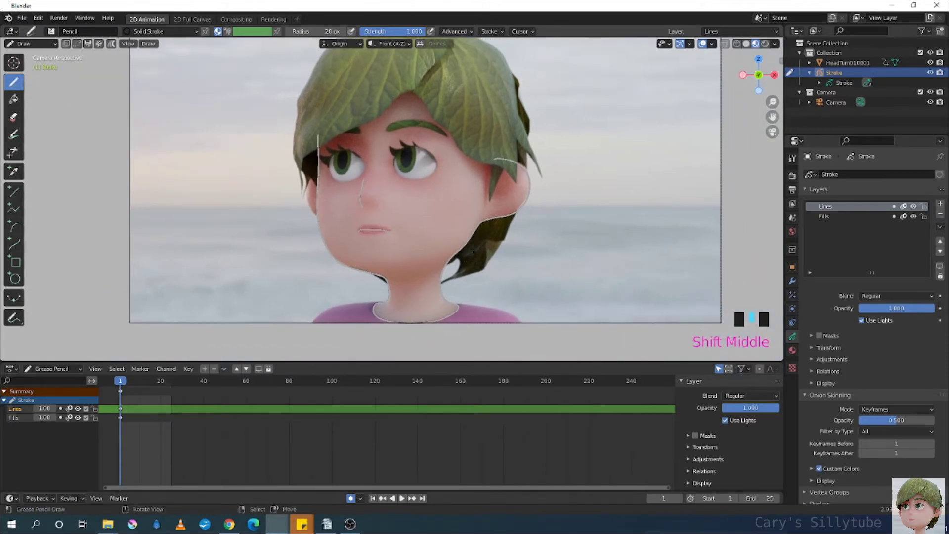
click(34, 44)
click(43, 65)
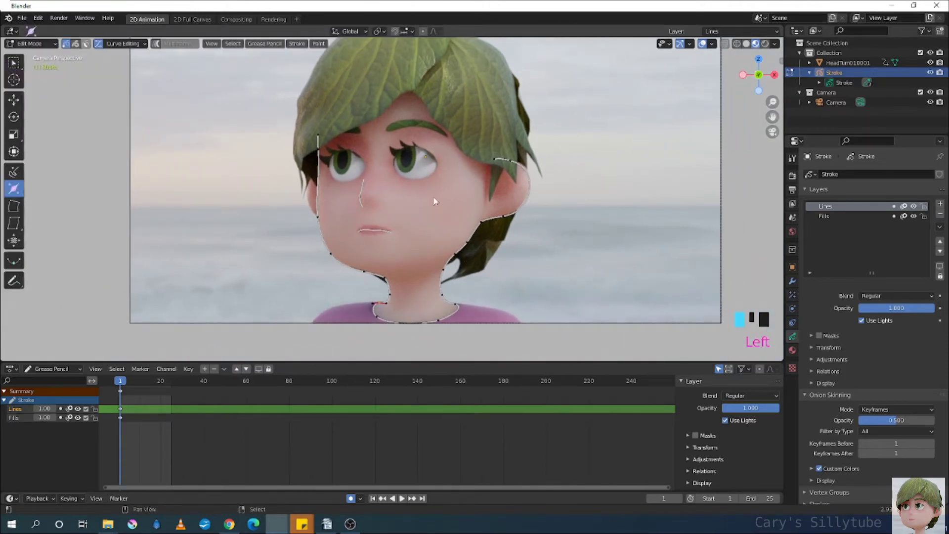
Select the nose and mouth strokes, and dissolve the extra point beside the mouth curve's far-side corner
shift+middle_drag(433, 196, 498, 208)
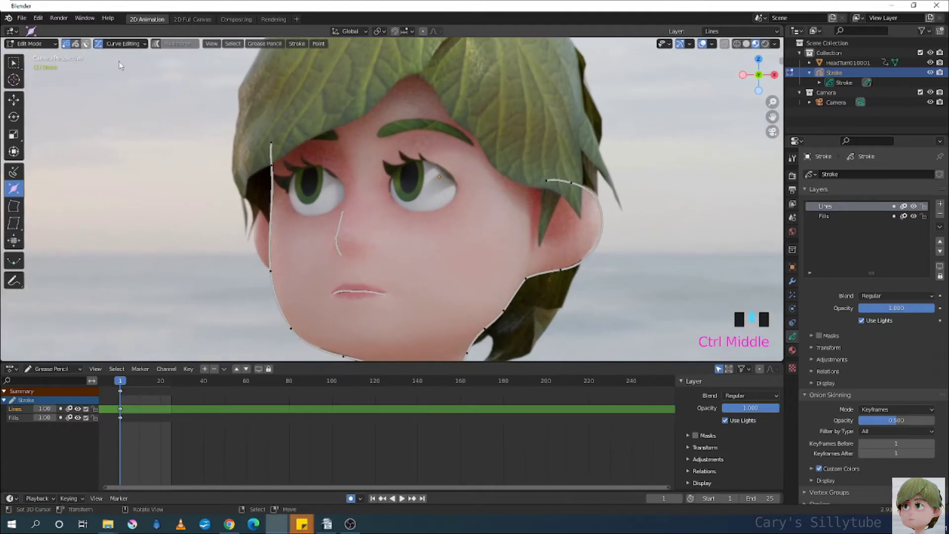
right_click(338, 247)
shift+right_click(372, 290)
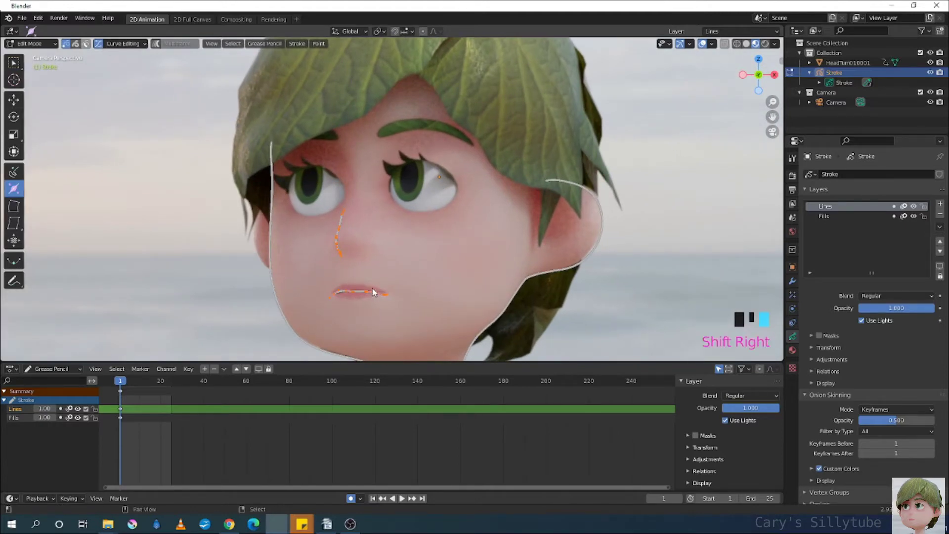
ctrl+middle_drag(386, 290, 408, 249)
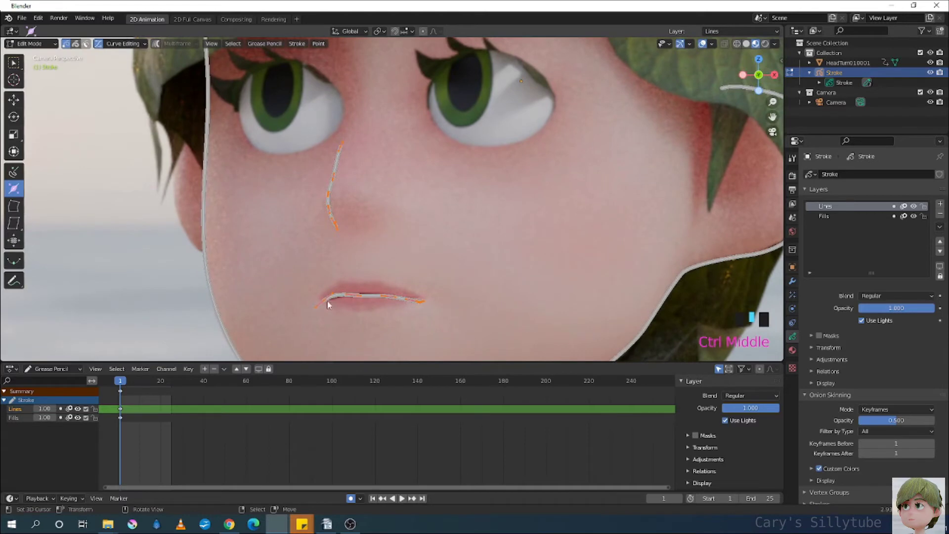
right_drag(324, 301, 336, 295)
right_click(335, 296)
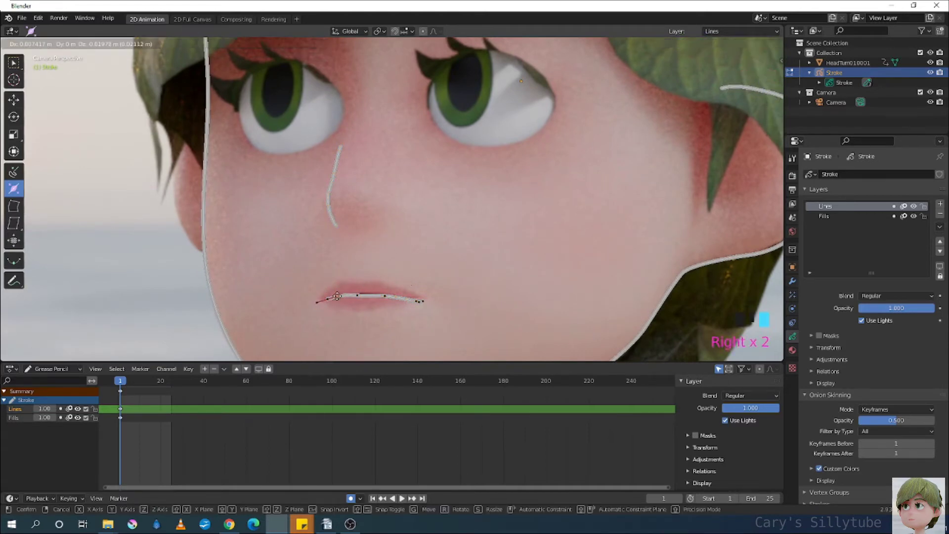
key(x)
click(417, 302)
Dissolve the extra point beside the mouth curve's near-side corner and raise its end point slightly to fit the lip line
right_click(417, 301)
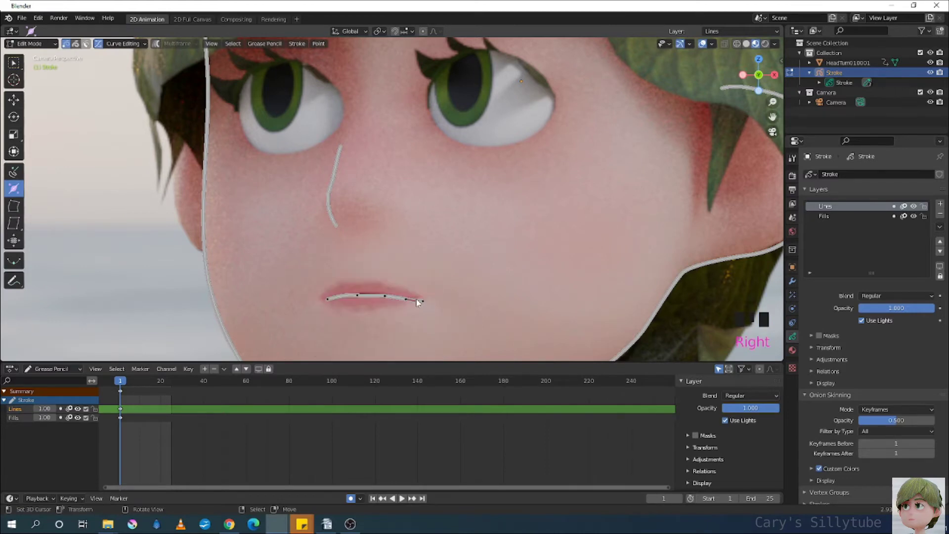
key(x)
click(412, 303)
right_click(422, 303)
right_drag(422, 302, 393, 291)
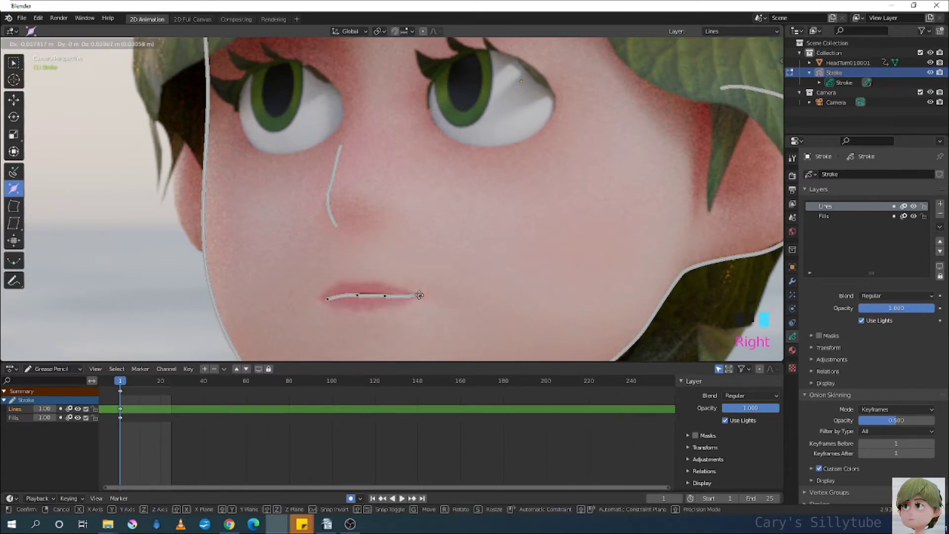
key(x)
click(383, 295)
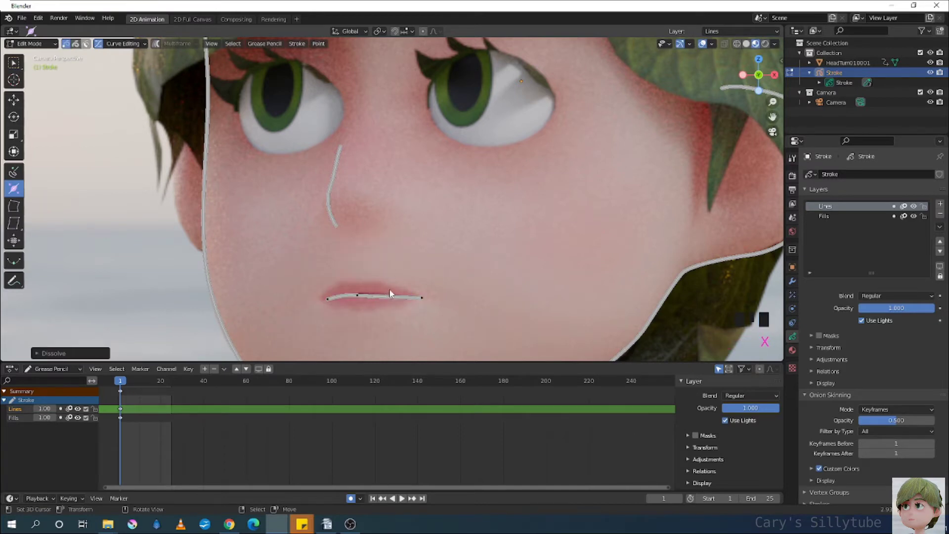
key(ctrl+z)
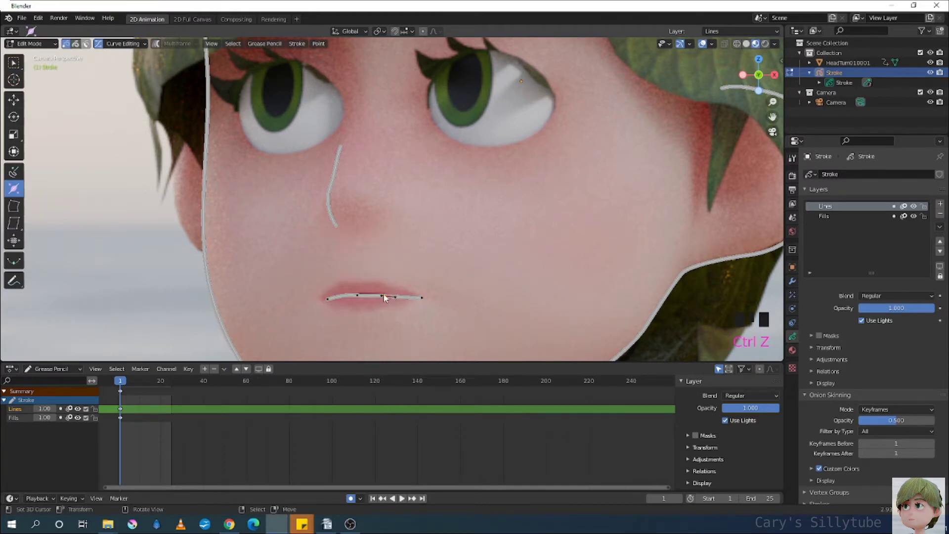
Reposition the two middle points of the mouth curve so it follows the line between the lips
right_drag(385, 297, 381, 294)
right_click(354, 296)
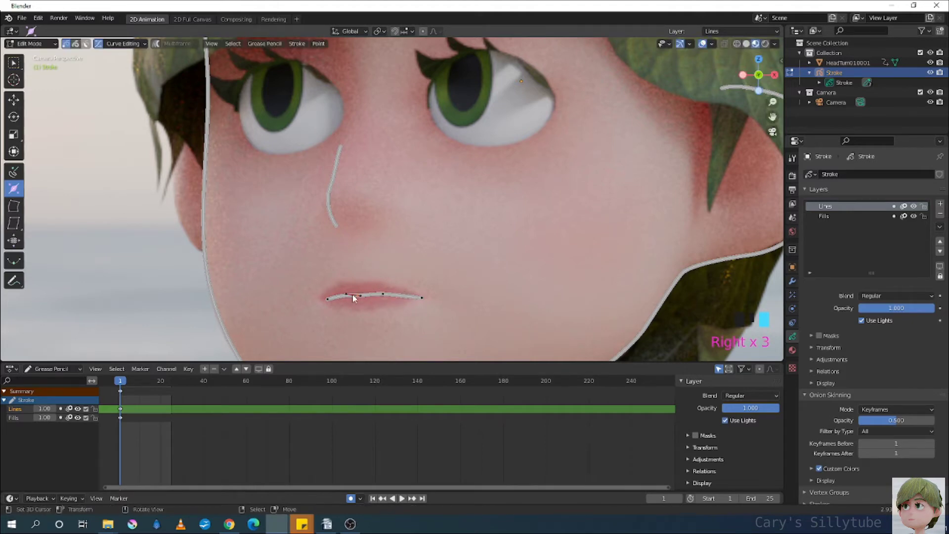
Dissolve two surplus points on the nose curve, one just above its lower tip and one along the bridge
right_click(348, 199)
ctrl+middle_drag(346, 216, 316, 226)
right_click(317, 227)
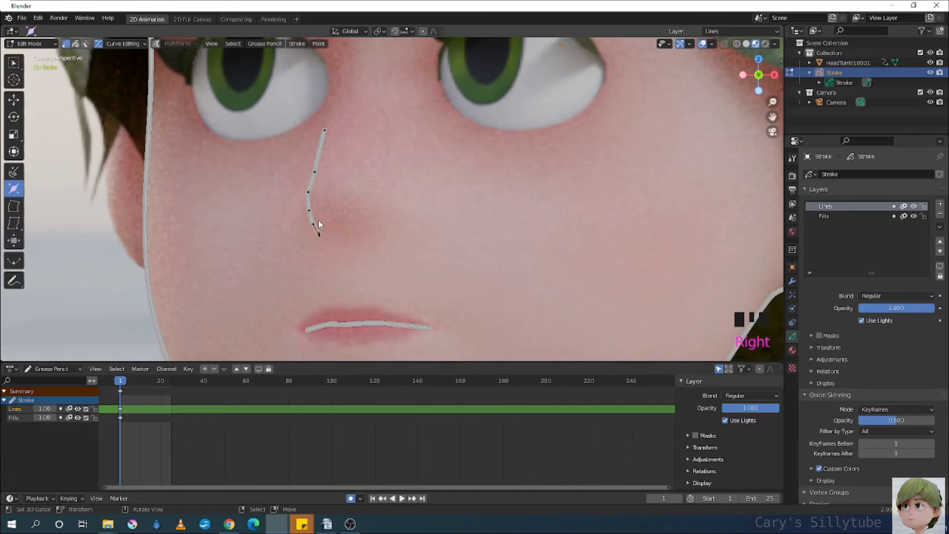
key(x)
click(314, 223)
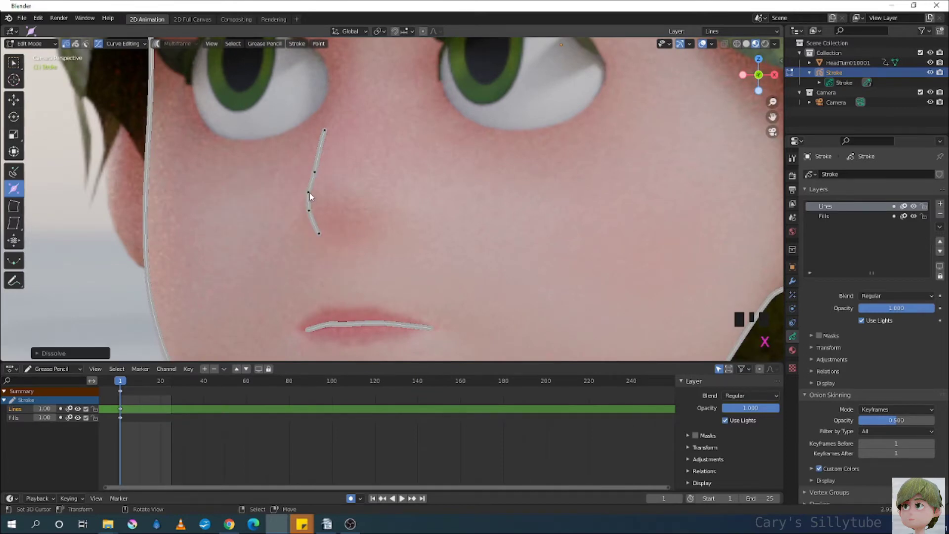
right_click(316, 171)
key(x)
click(315, 171)
Switch the Grease Pencil object from Edit Mode to Object Mode
ctrl+middle_drag(375, 194, 410, 194)
click(31, 44)
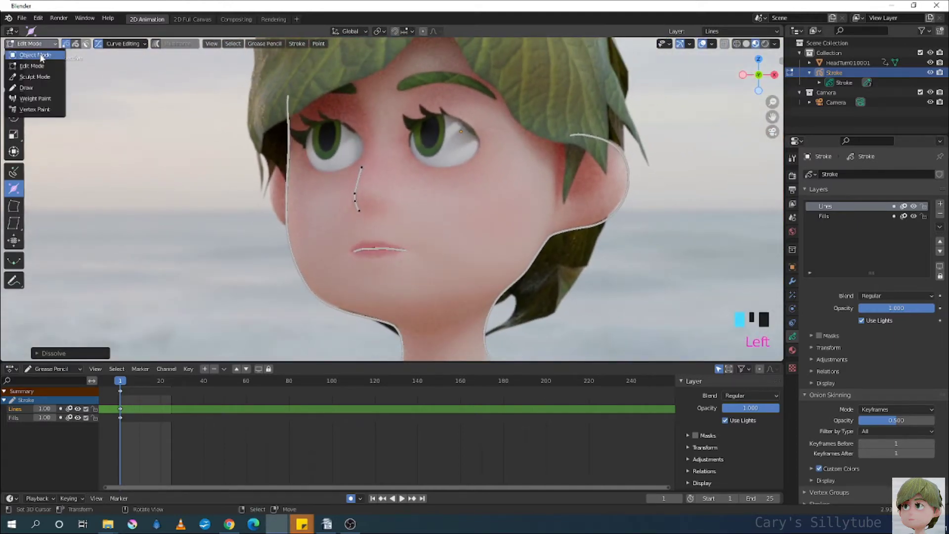
click(27, 49)
ctrl+middle_drag(537, 252, 467, 284)
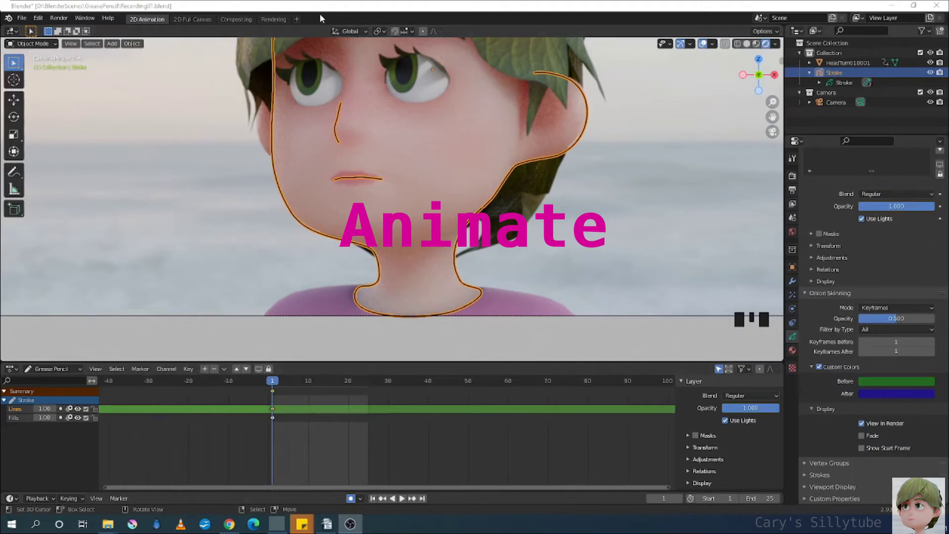
Enter Edit Mode on the Grease Pencil object and play the head-turn reference animation with the whole head in view
click(30, 43)
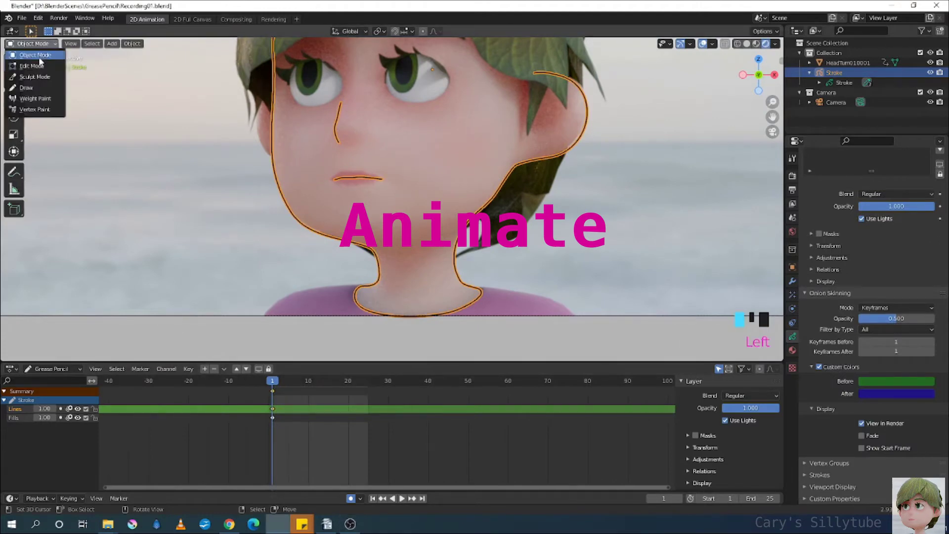
click(36, 69)
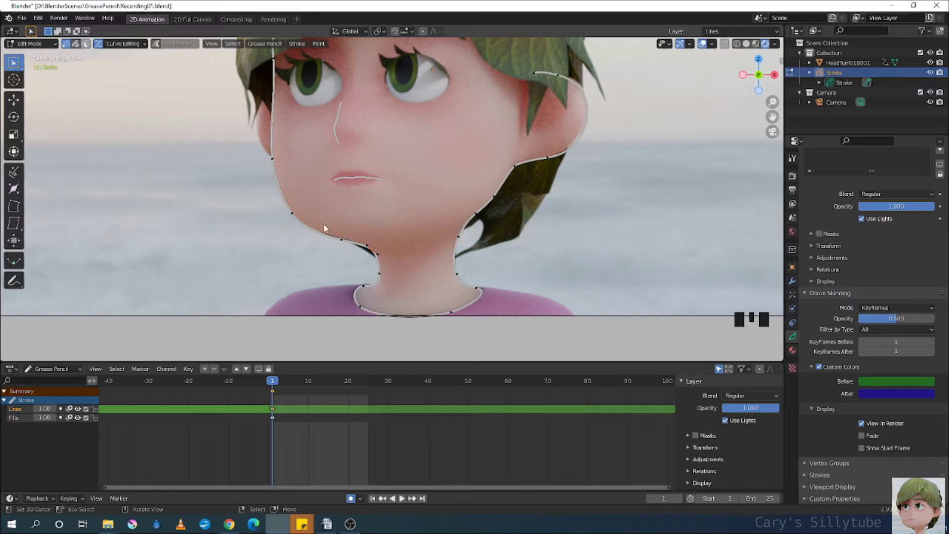
click(400, 498)
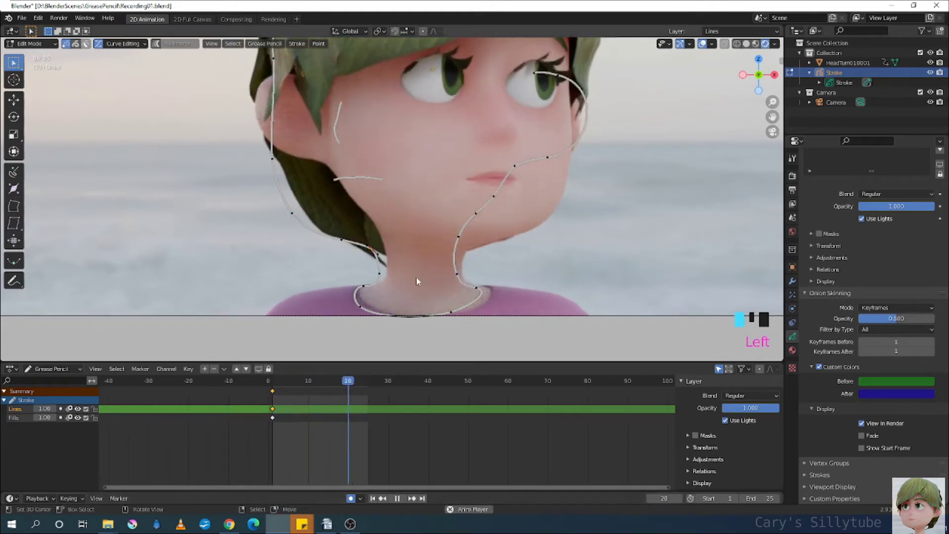
scroll(418, 245, down, 2)
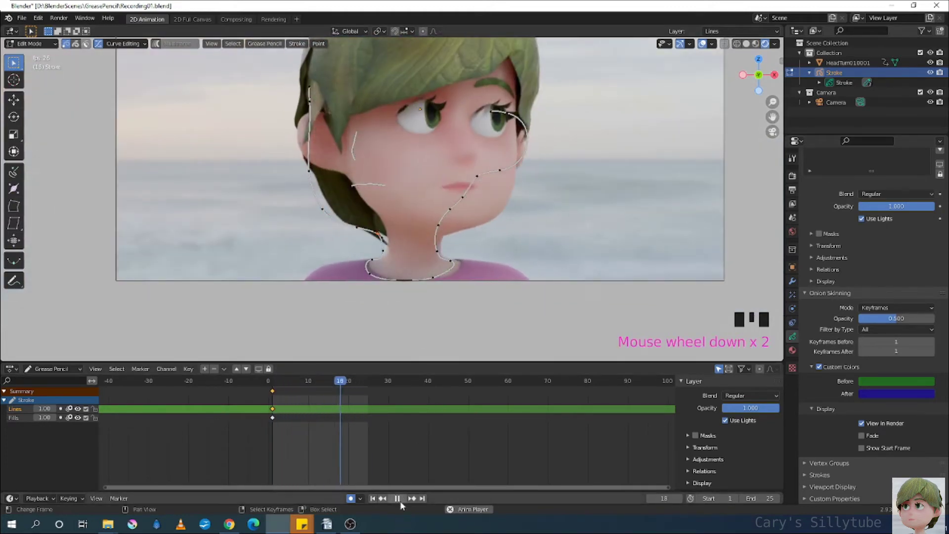
click(398, 498)
Go to frame 7 and duplicate the Lines layer's frame 1 keyframe there
drag(272, 385, 307, 381)
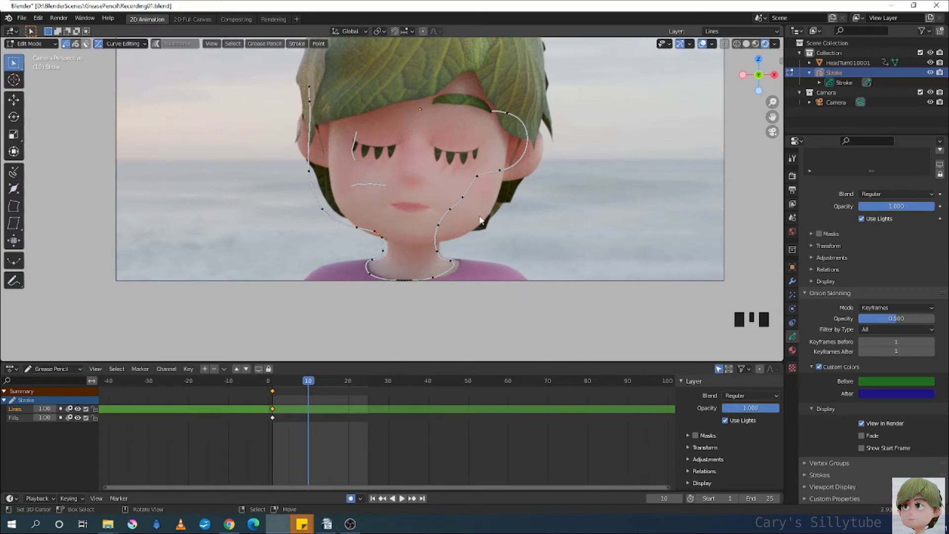
drag(307, 382, 298, 382)
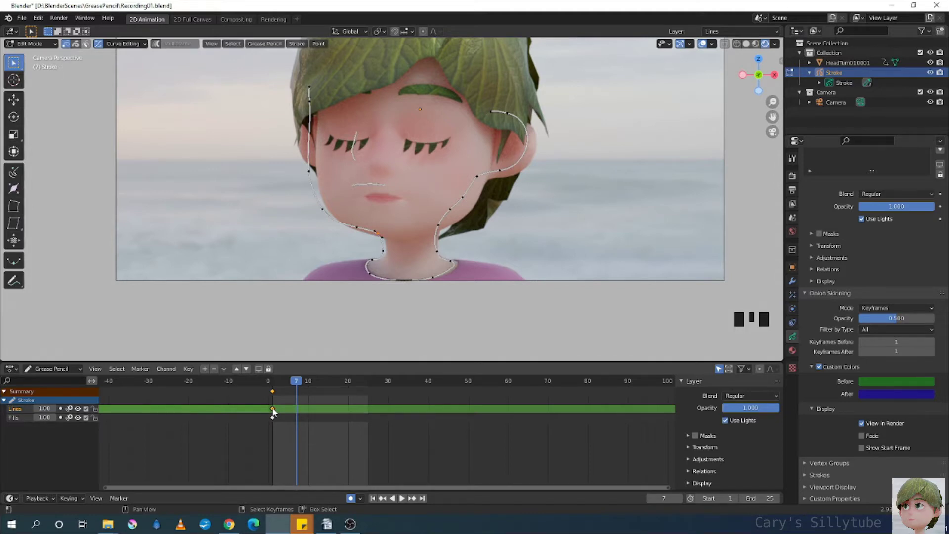
key(shift+d)
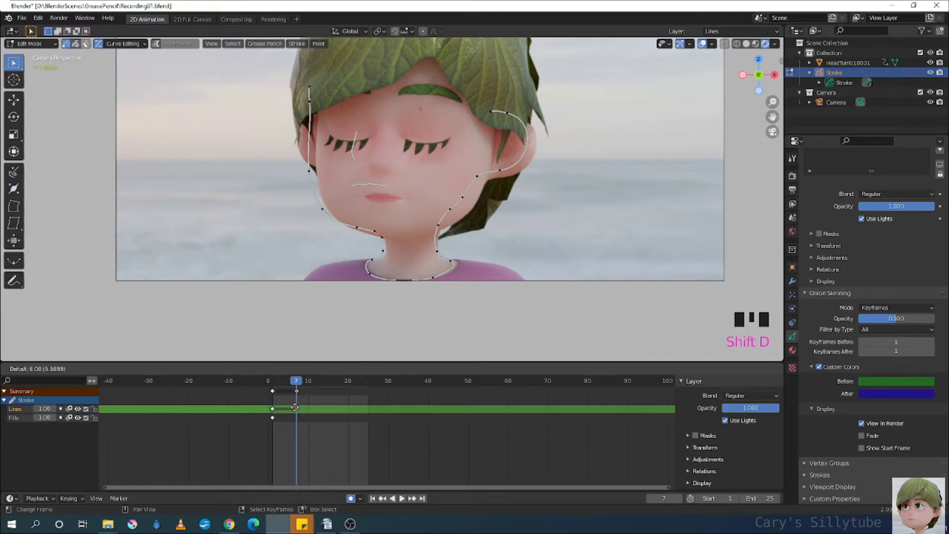
click(295, 408)
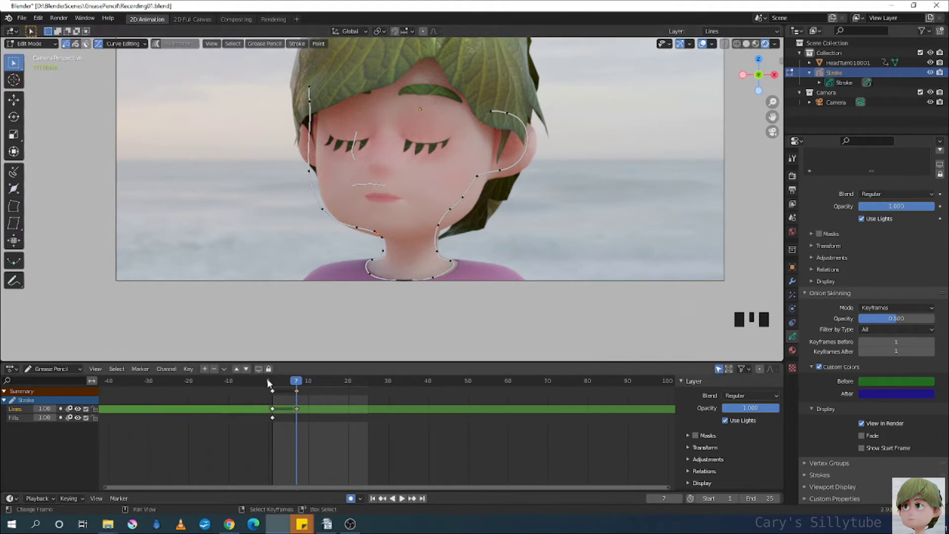
Move the collar curve's corner point on the ear side outward on frame 7
mouse_move(448, 230)
shift+middle_down()
mouse_move(415, 237)
mouse_move(390, 257)
mouse_move(370, 210)
shift+middle_up()
scroll(391, 257, up, 2)
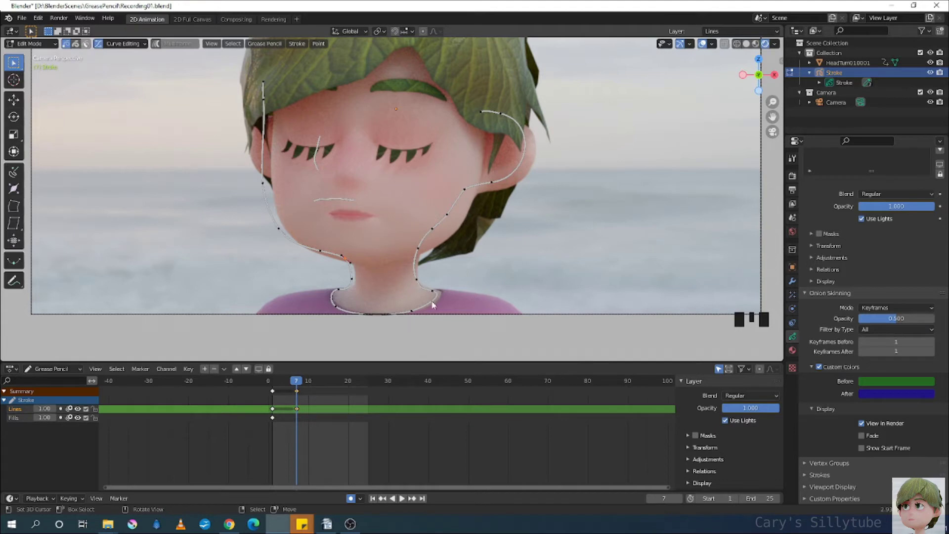
right_drag(433, 304, 443, 292)
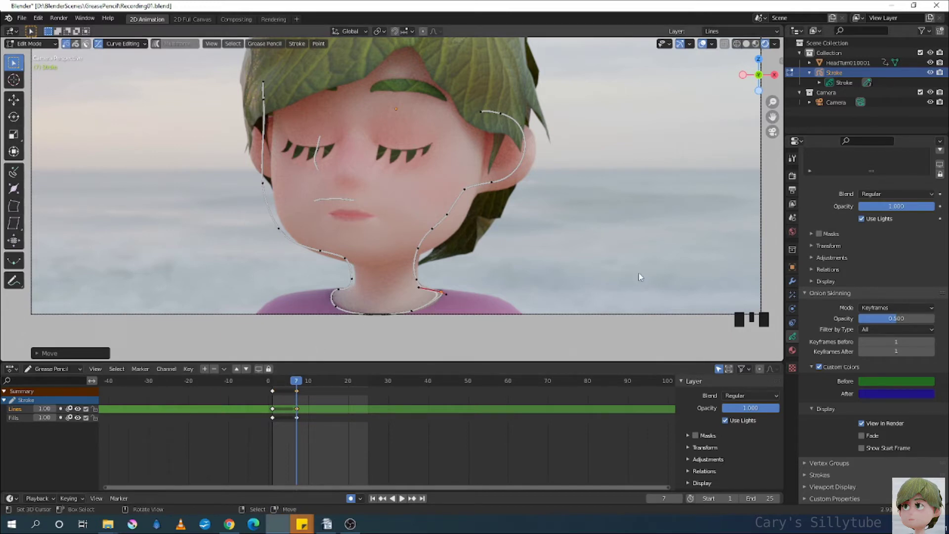
key(z)
click(446, 197)
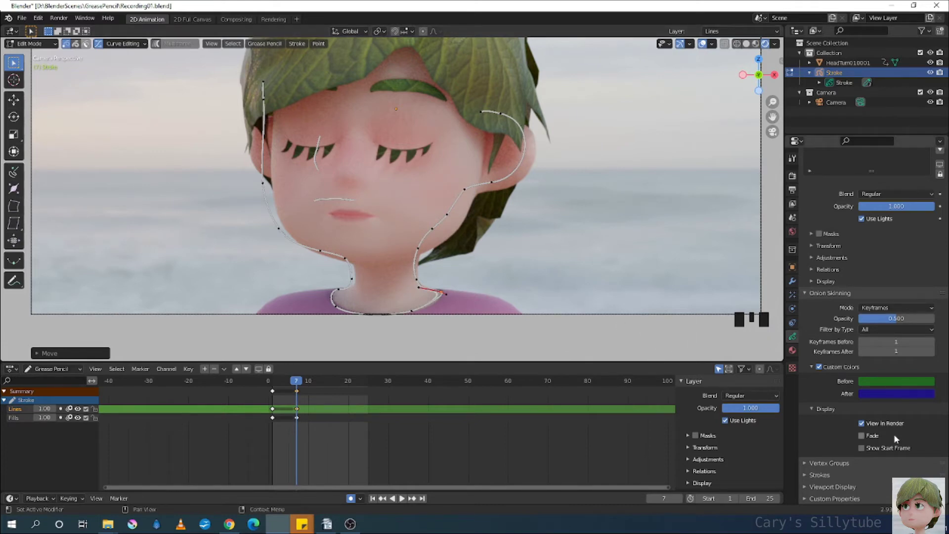
Test the onion skinning display options, leaving View in Render and Fade turned off
click(861, 423)
ctrl+middle_drag(439, 298, 693, 326)
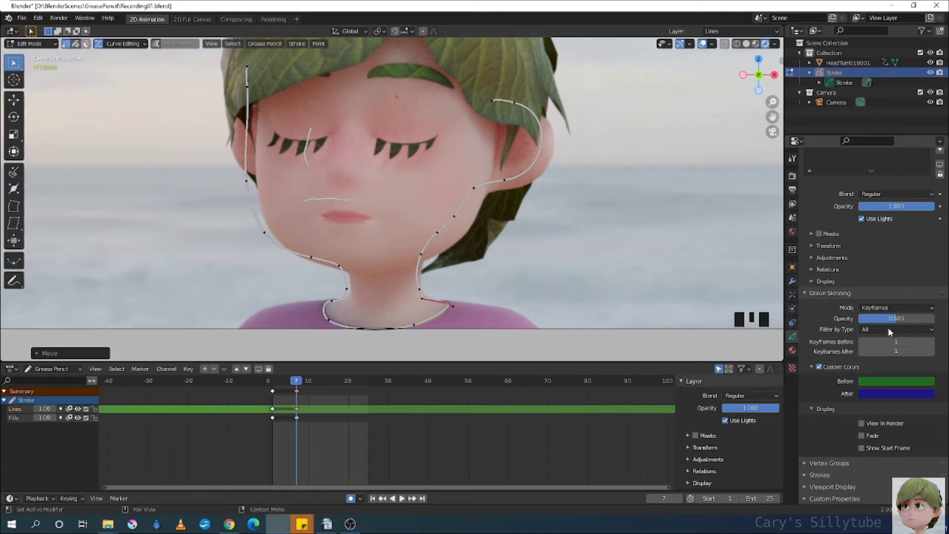
click(861, 423)
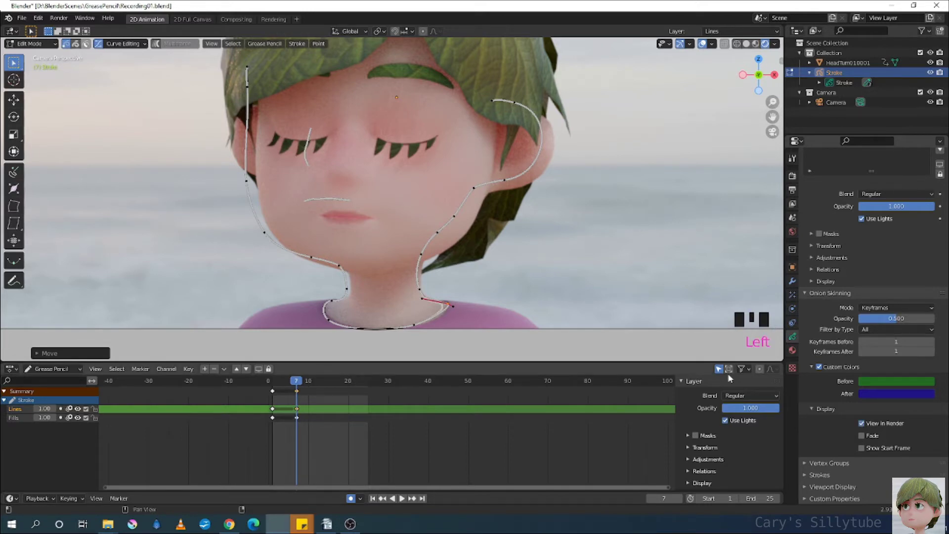
click(861, 436)
click(861, 436)
click(861, 424)
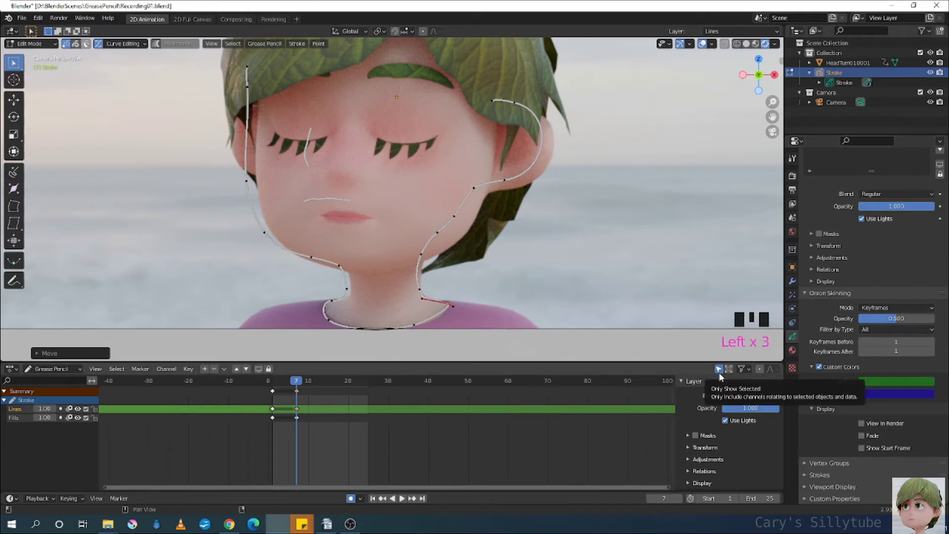
Reposition the ear curve's points and adjust their handles so it follows the ear outline on frame 7
ctrl+middle_drag(449, 282, 485, 217)
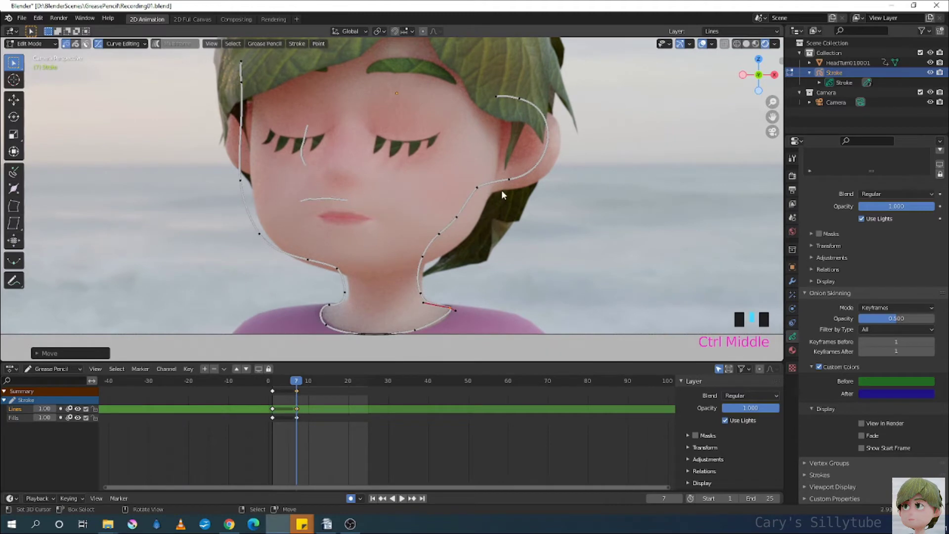
right_drag(477, 188, 495, 193)
right_drag(508, 180, 529, 185)
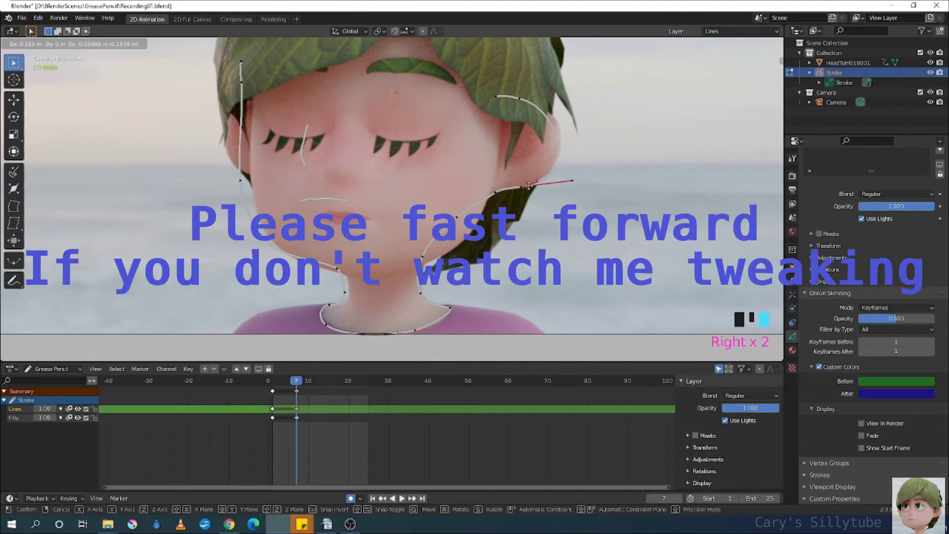
mouse_move(520, 101)
right_down()
mouse_move(494, 95)
mouse_move(505, 101)
right_up()
click(505, 100)
right_click(549, 115)
right_click(577, 123)
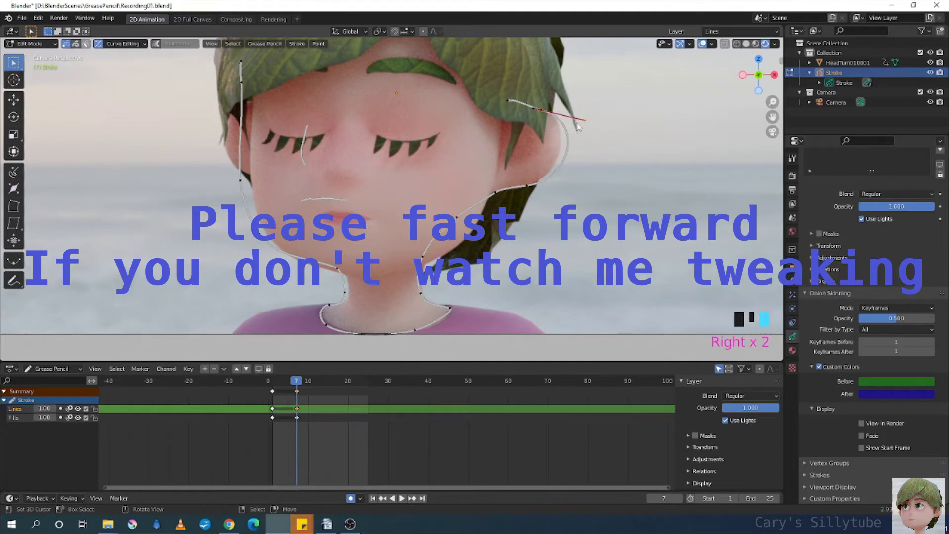
right_drag(577, 123, 555, 115)
right_click(530, 185)
mouse_move(573, 176)
right_down()
mouse_move(559, 171)
mouse_move(563, 178)
right_up()
Move the points along the ear-side jaw curve so it follows the cheek edge below the ear
right_drag(459, 213, 453, 250)
right_click(491, 194)
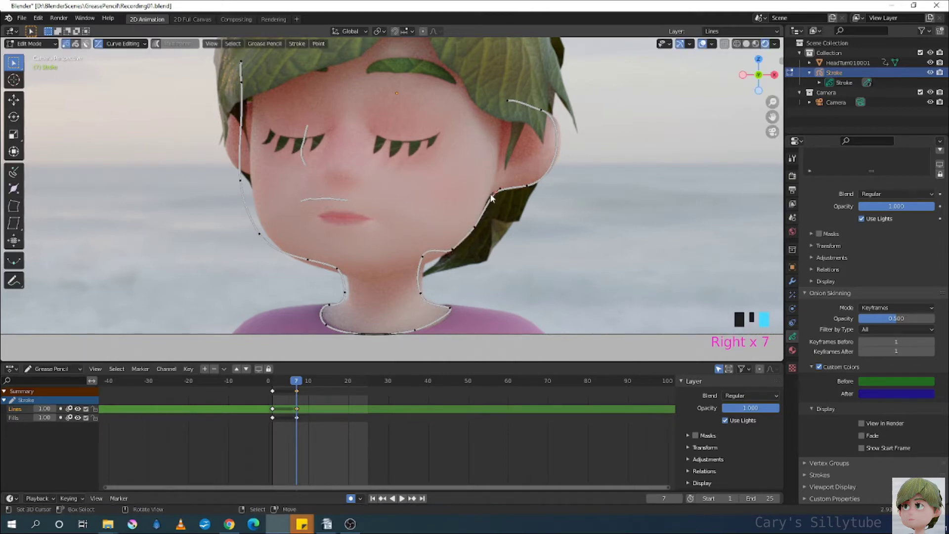
right_drag(491, 197, 489, 199)
Move the point where the ear-side jaw meets the neck, change its handle type and adjust its handle to form a corner
right_drag(421, 256, 431, 261)
right_click(424, 267)
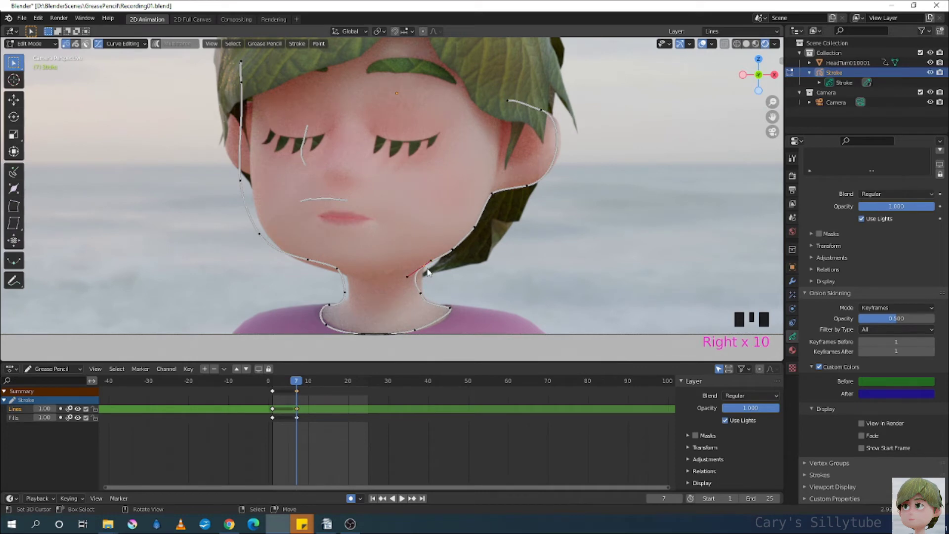
key(v)
click(428, 270)
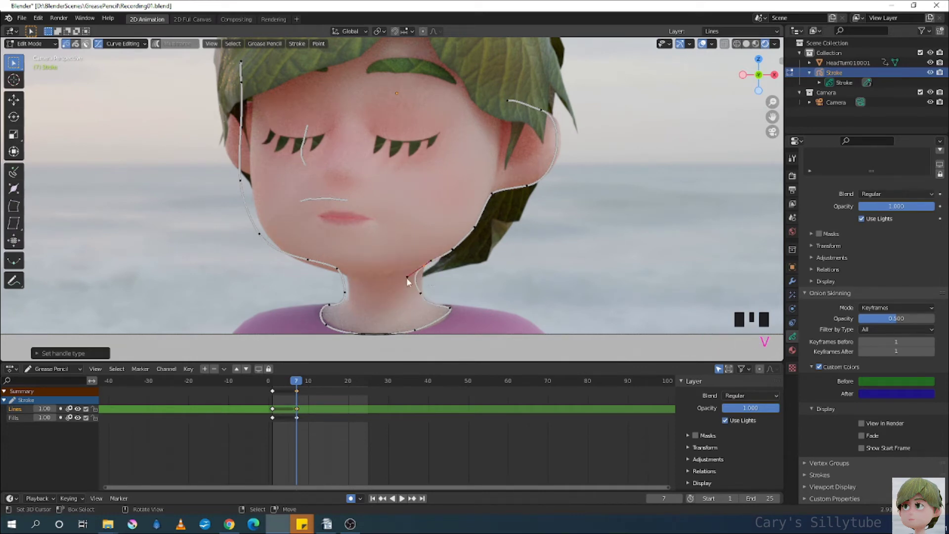
right_drag(407, 278, 444, 322)
Adjust the neck and collar points, and reshape the corner where the far-side jaw meets the neck
right_click(425, 298)
right_click(447, 308)
right_drag(328, 324, 344, 305)
right_drag(340, 261, 346, 297)
right_drag(347, 306, 349, 279)
right_click(345, 275)
right_drag(345, 275, 312, 267)
Move the far-side cheek and temple points inward so the head outline follows the face edge
right_drag(260, 233, 265, 233)
right_drag(239, 181, 250, 178)
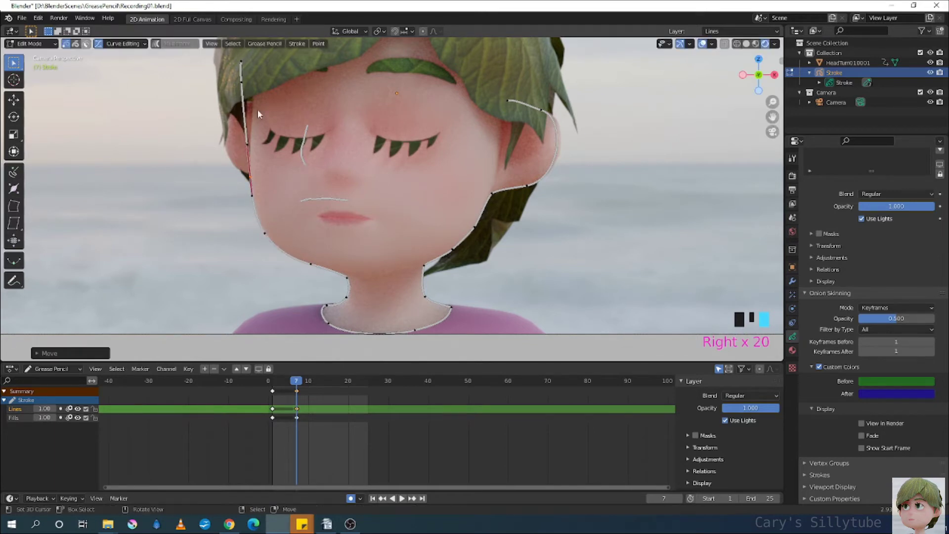
mouse_move(240, 83)
right_down()
mouse_move(250, 91)
mouse_move(248, 60)
mouse_move(252, 103)
right_up()
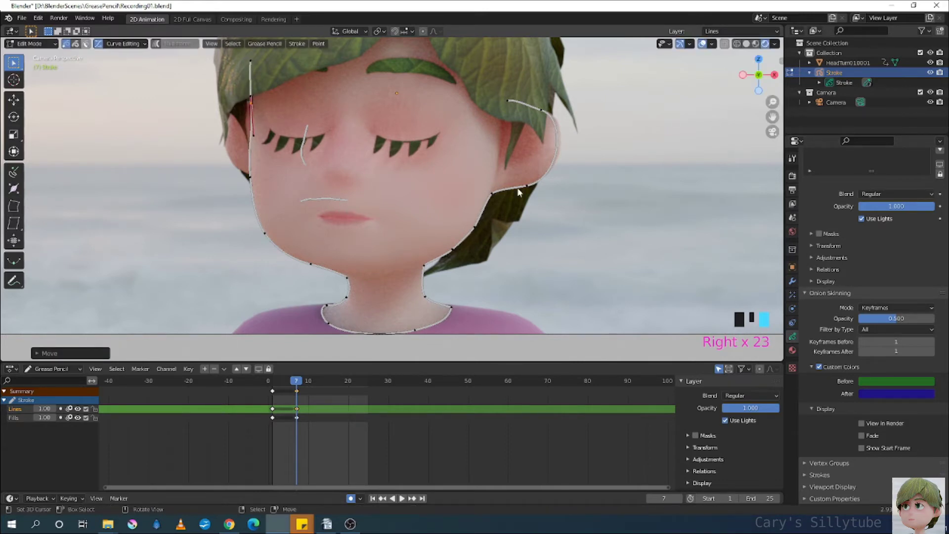
Select all points of the mouth curve, then move and rotate it onto the lips on frame 7
right_click(345, 200)
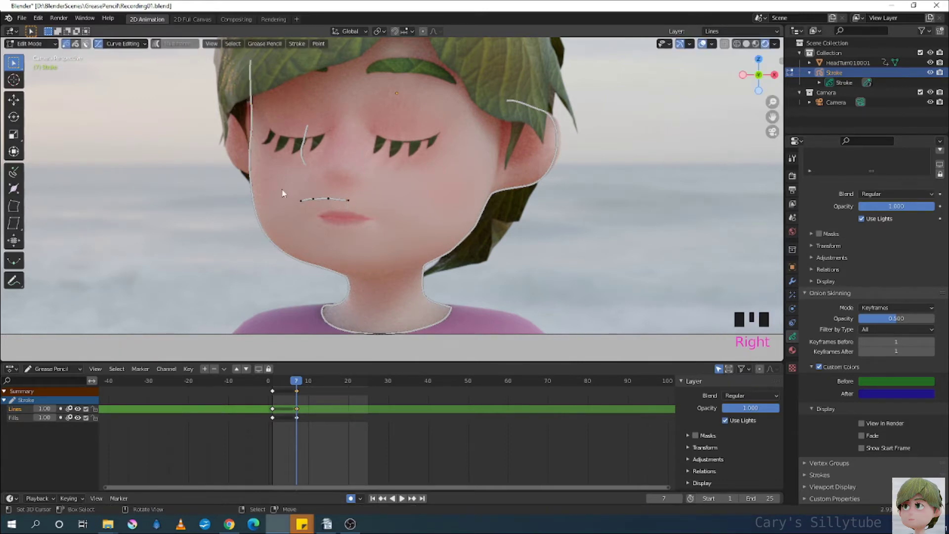
drag(293, 186, 352, 210)
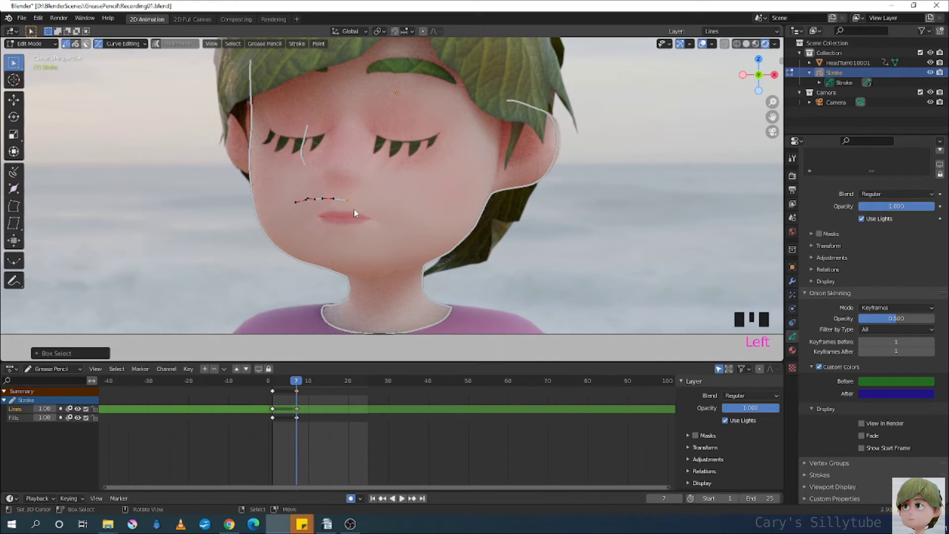
key(g)
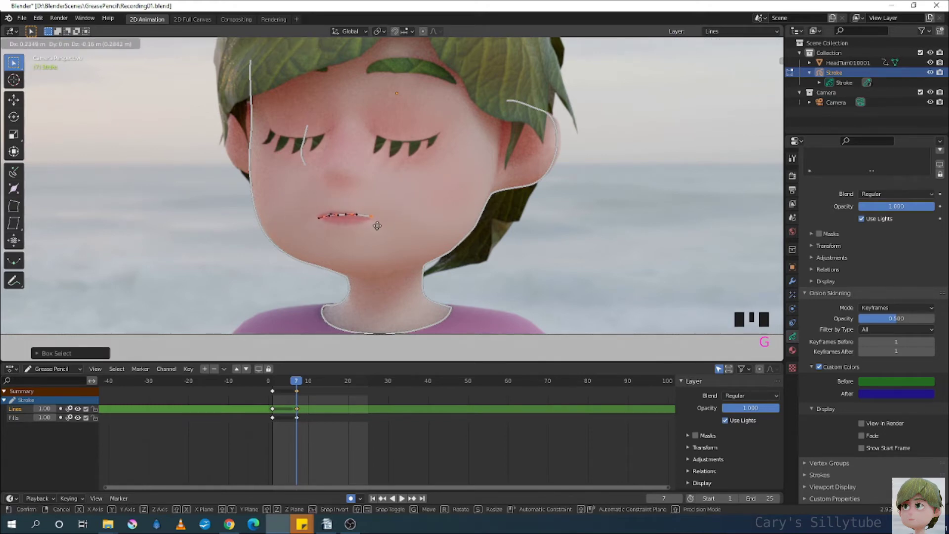
click(379, 222)
ctrl+middle_drag(381, 220, 389, 216)
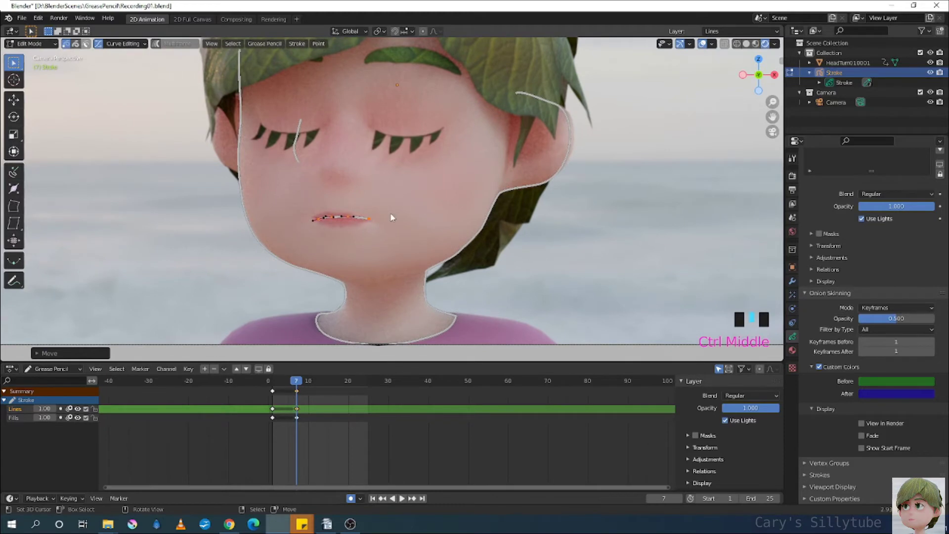
key(r)
click(390, 216)
Fine-tune both end points of the mouth curve to meet the corners of the lips
mouse_move(385, 217)
ctrl+middle_down()
mouse_move(437, 192)
mouse_move(340, 247)
ctrl+middle_up()
right_click(355, 232)
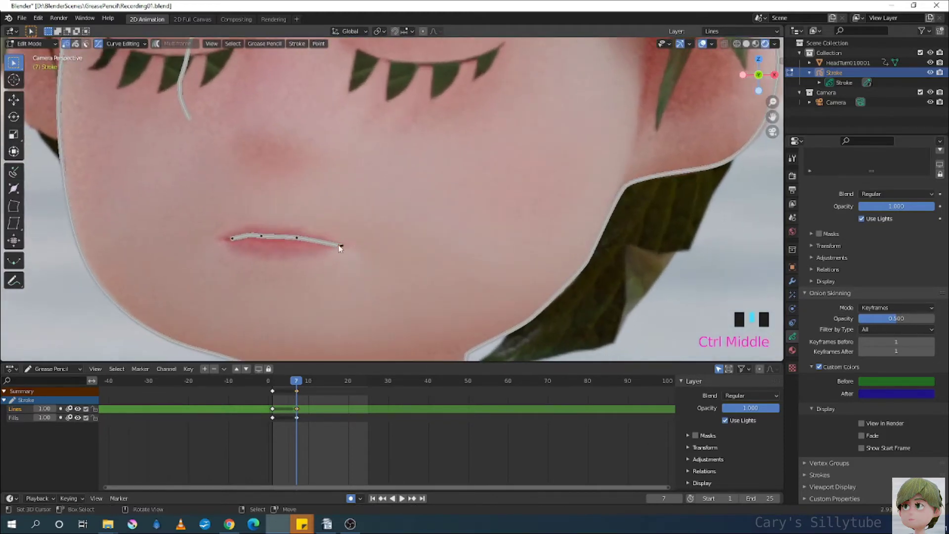
right_drag(340, 246, 341, 246)
right_drag(232, 238, 229, 240)
Select the whole nose curve and move it onto the side of the nose on frame 7
mouse_move(318, 166)
shift+middle_down()
mouse_move(367, 222)
mouse_move(390, 229)
mouse_move(368, 242)
shift+middle_up()
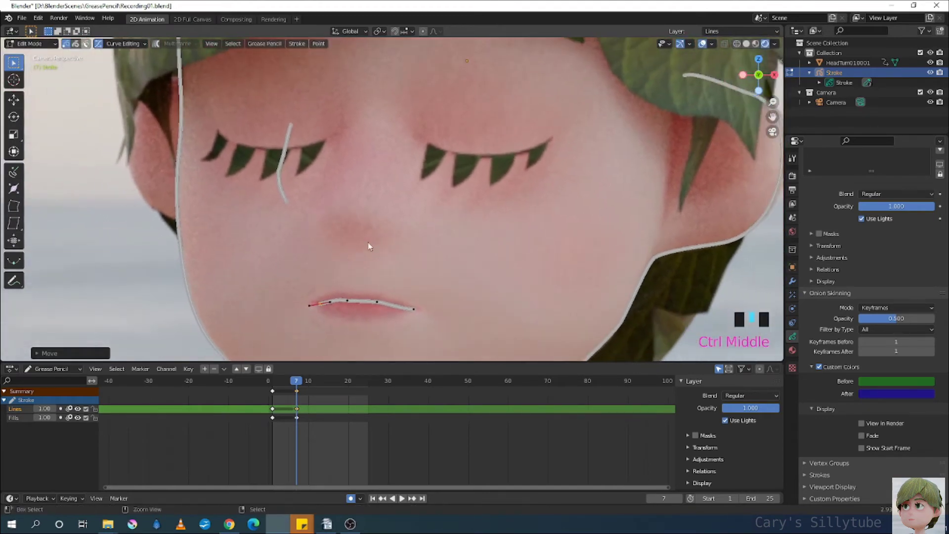
right_click(279, 173)
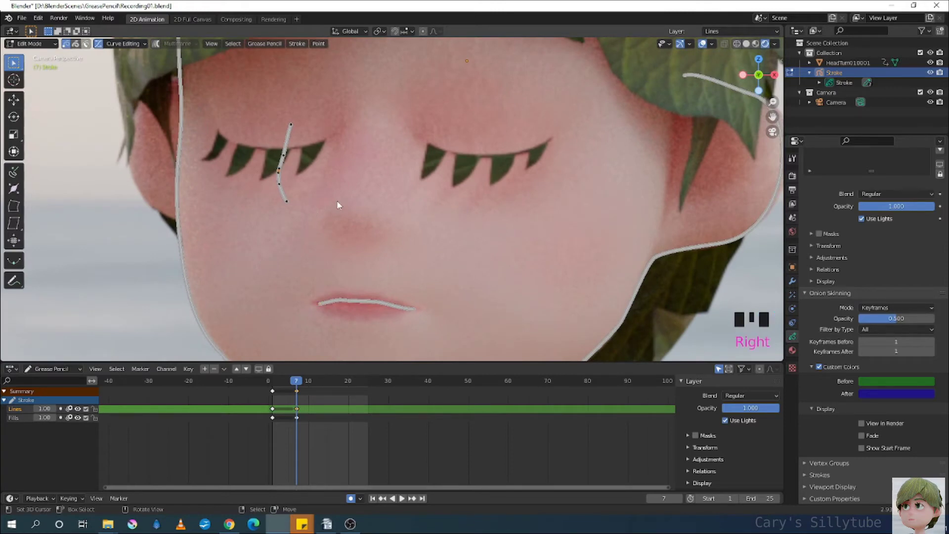
key(l)
key(g)
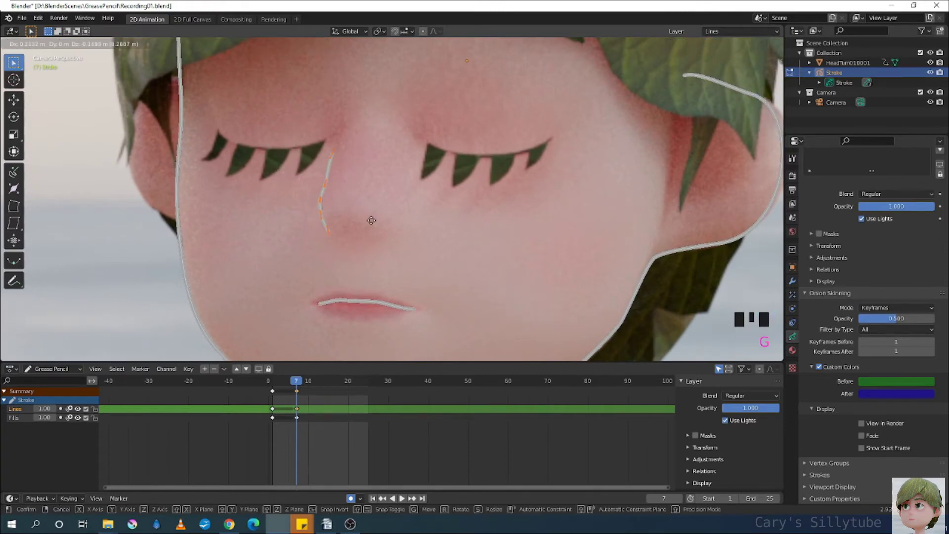
click(375, 222)
Switch the Grease Pencil object to Object Mode and deselect it
ctrl+middle_drag(413, 208, 446, 201)
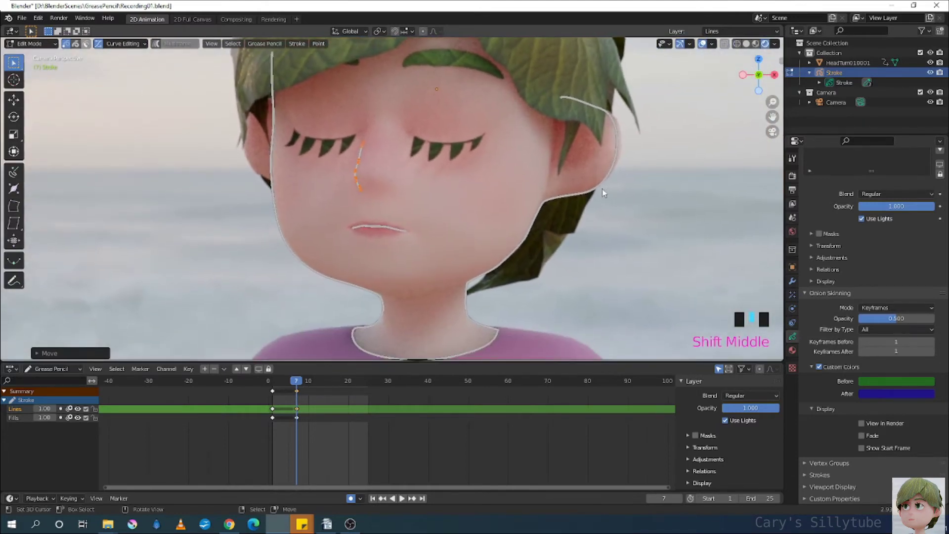
shift+middle_drag(431, 254, 426, 249)
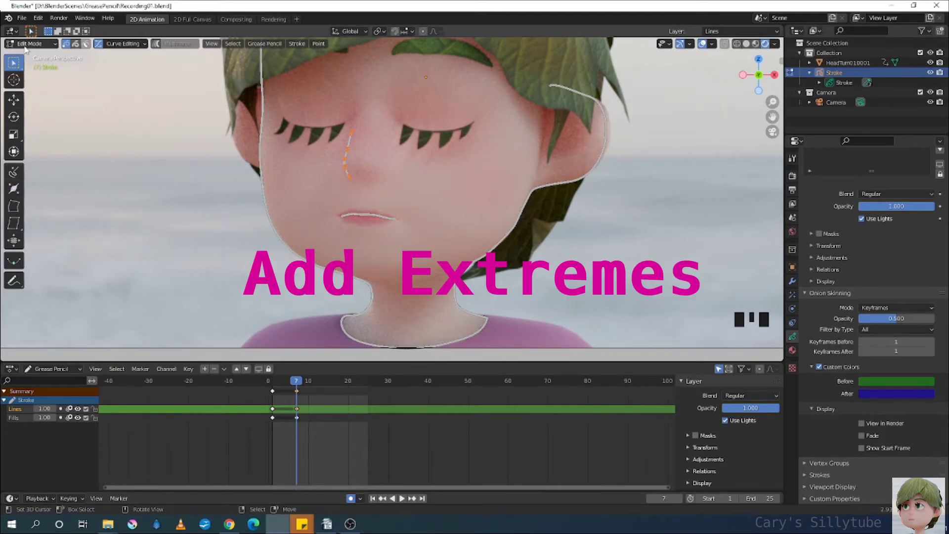
click(30, 44)
click(32, 54)
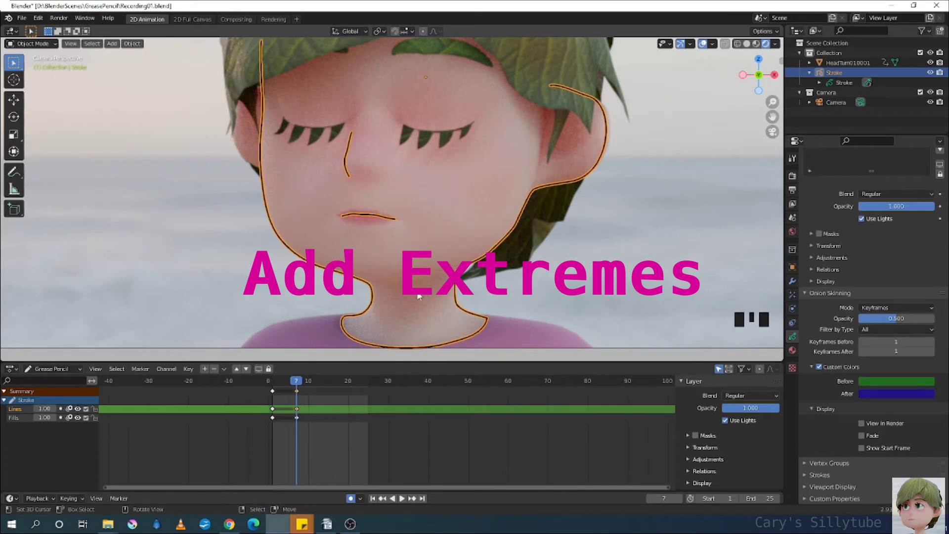
key(alt+a)
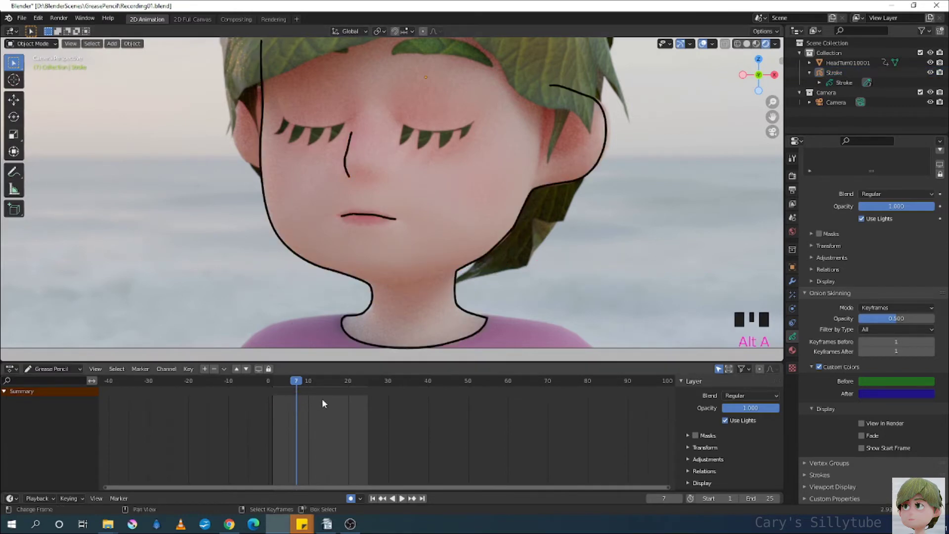
Play the animation from frame 1 to review the head curves over the reference
click(372, 499)
click(402, 498)
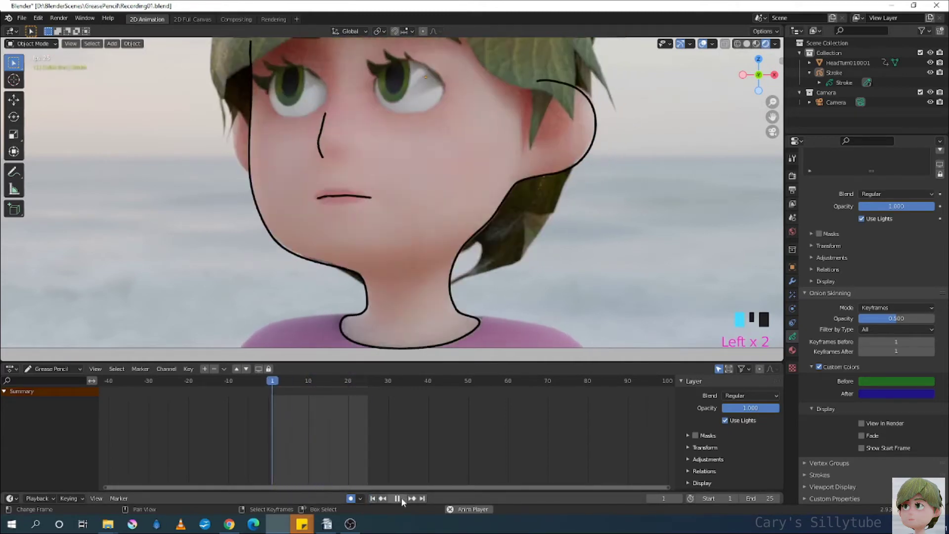
Stop the playback, return to frame 1 and select the Grease Pencil object
click(402, 497)
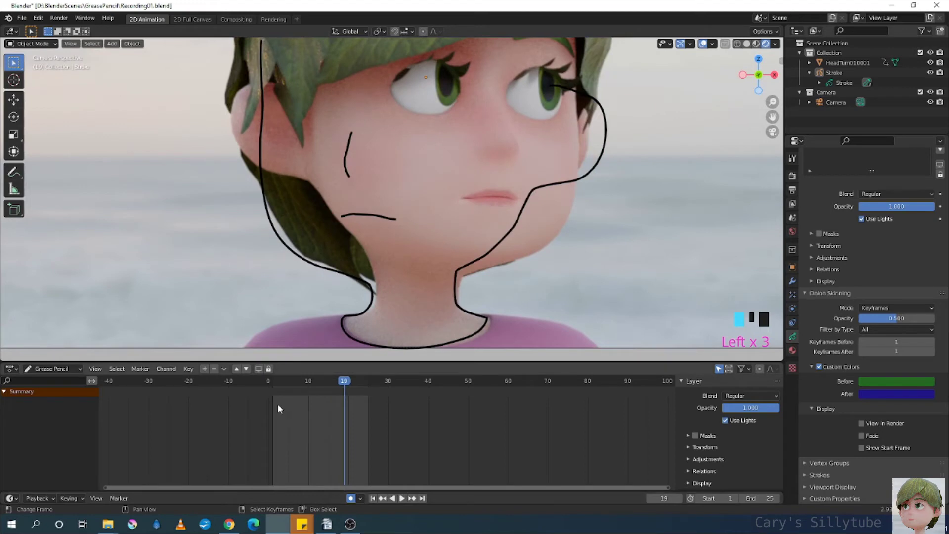
click(271, 377)
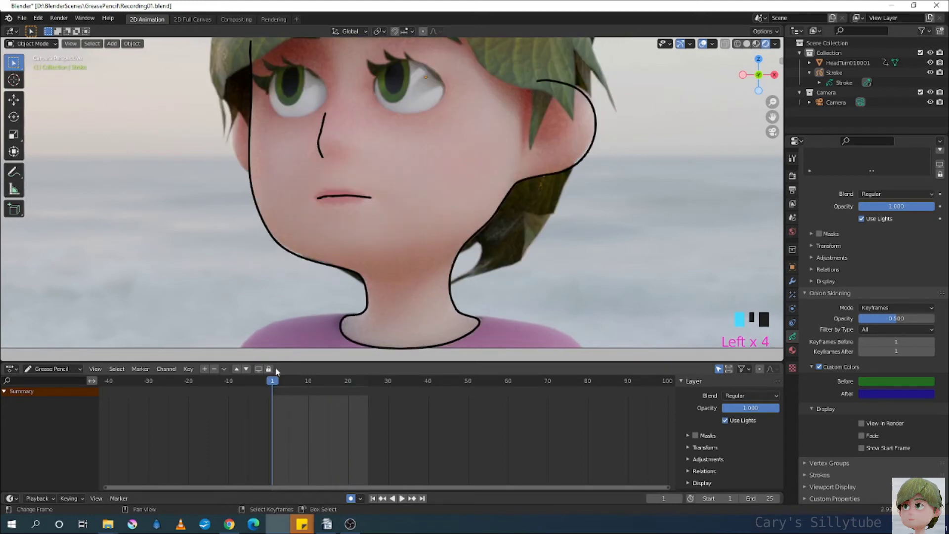
right_click(250, 119)
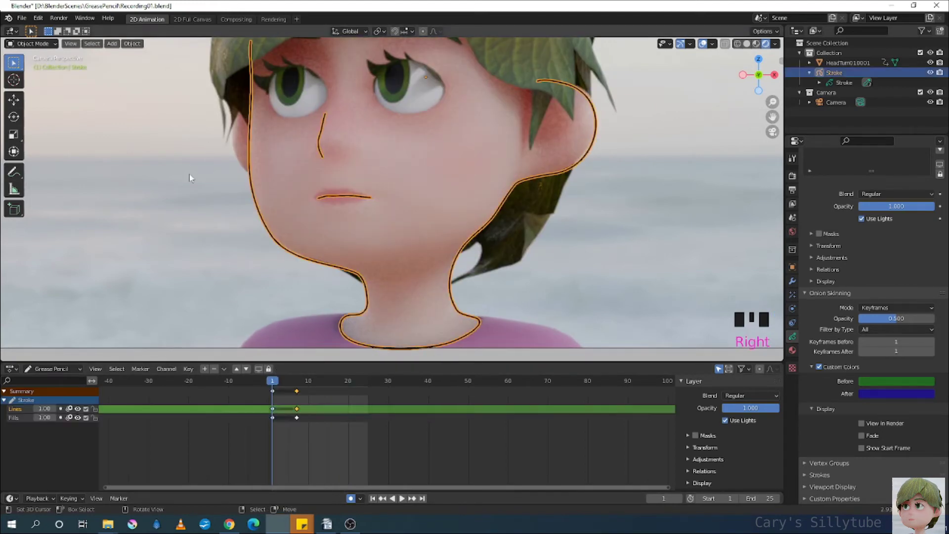
Flip back and forth between the keyframes on frames 1 and 7 to compare the head poses
key(Up)
key(Down)
key(Up)
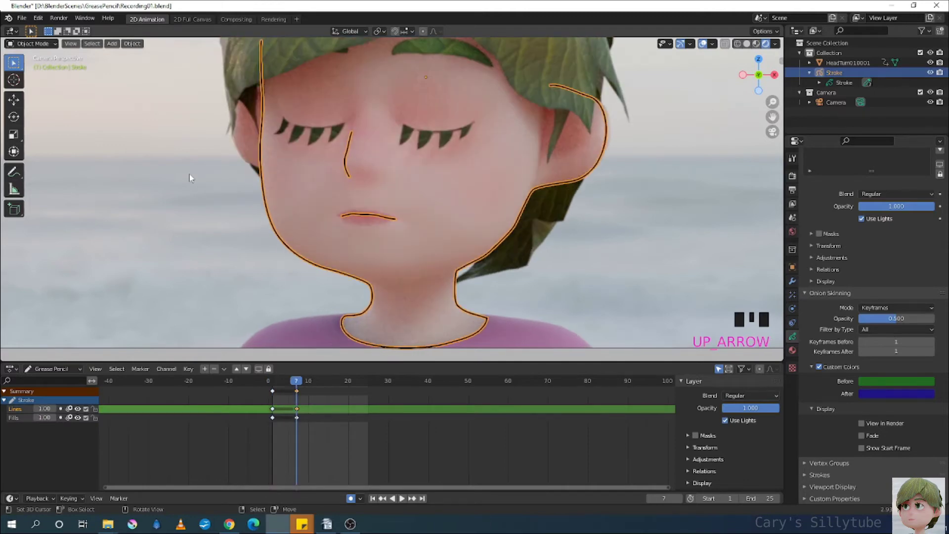
key(Down)
key(Up)
key(Down)
key(Up)
key(Down)
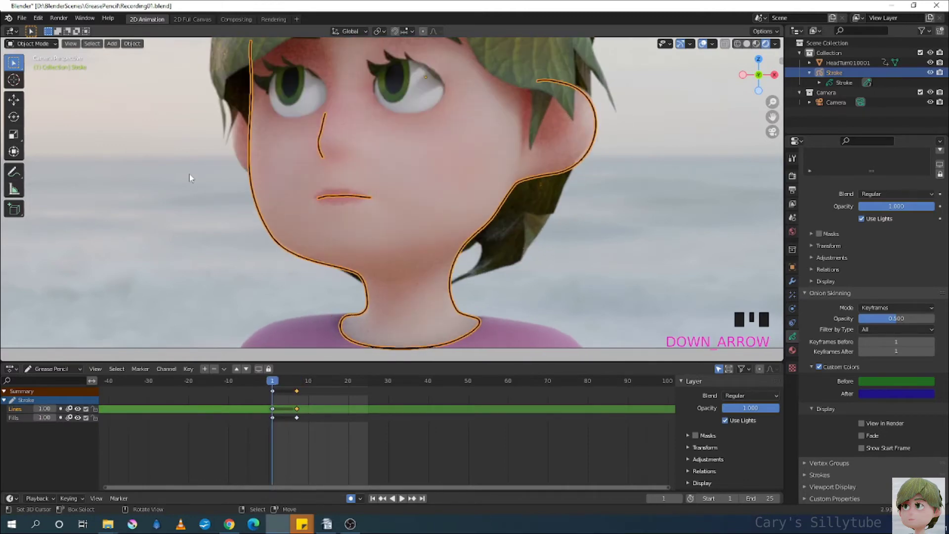
key(Up)
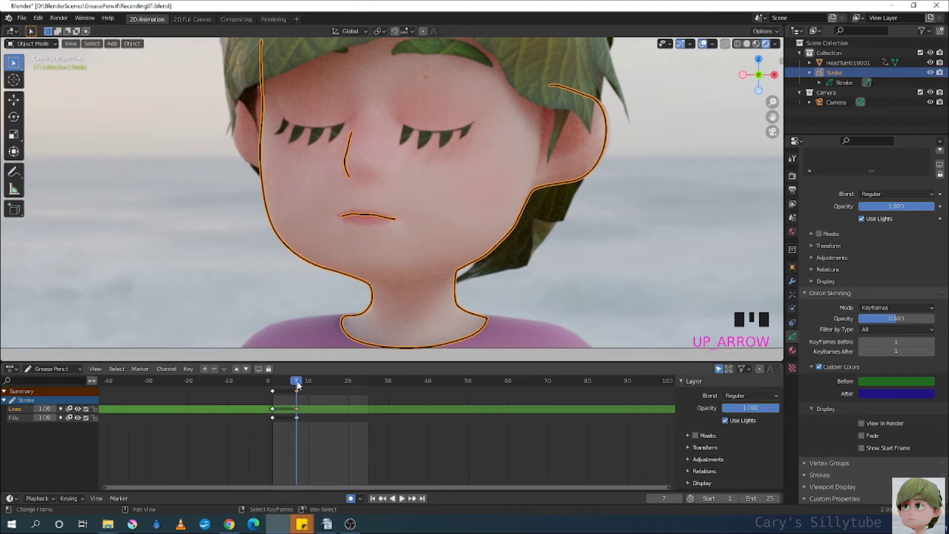
Move back from the second keyframe to frame 5 as the spot for a breakdown pose
mouse_move(297, 386)
mouse_down()
mouse_move(286, 385)
mouse_move(292, 380)
mouse_up()
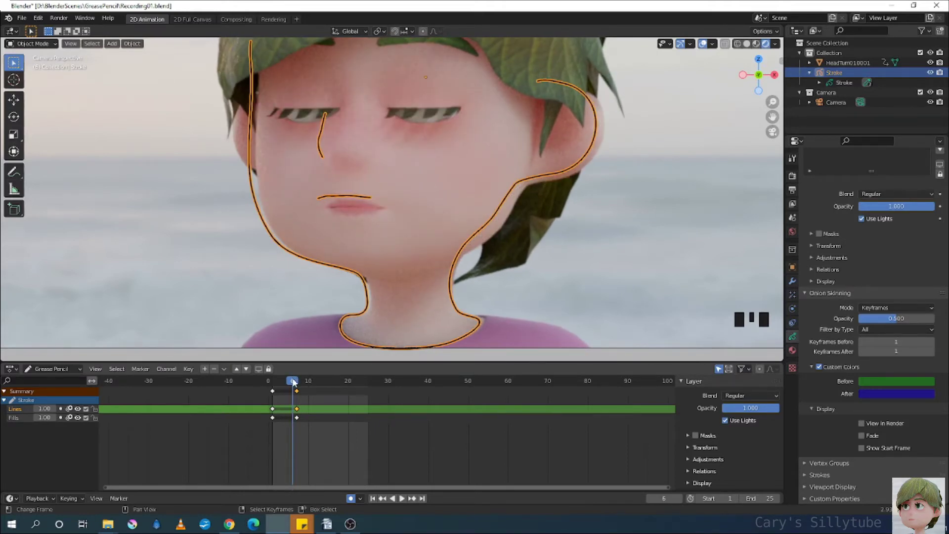
mouse_move(293, 380)
mouse_down()
mouse_move(276, 379)
mouse_move(289, 374)
mouse_up()
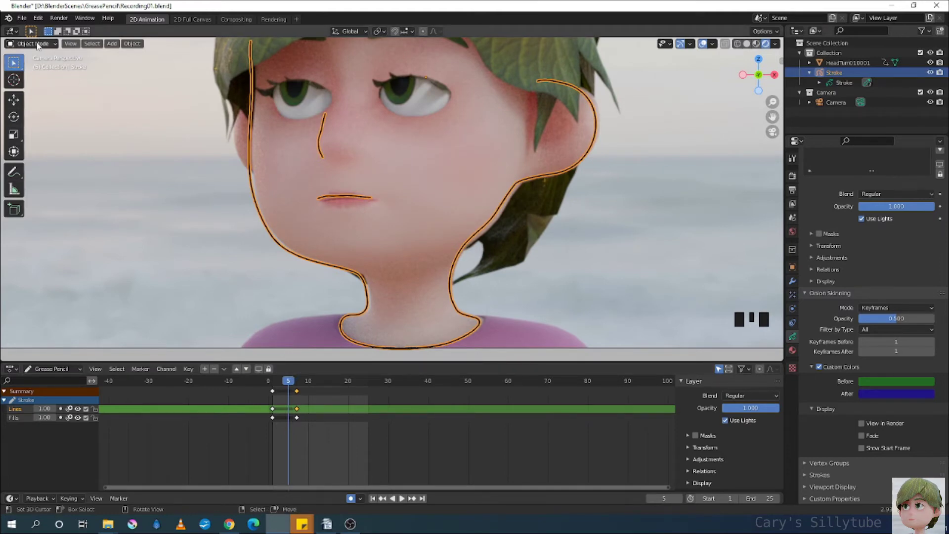
click(39, 44)
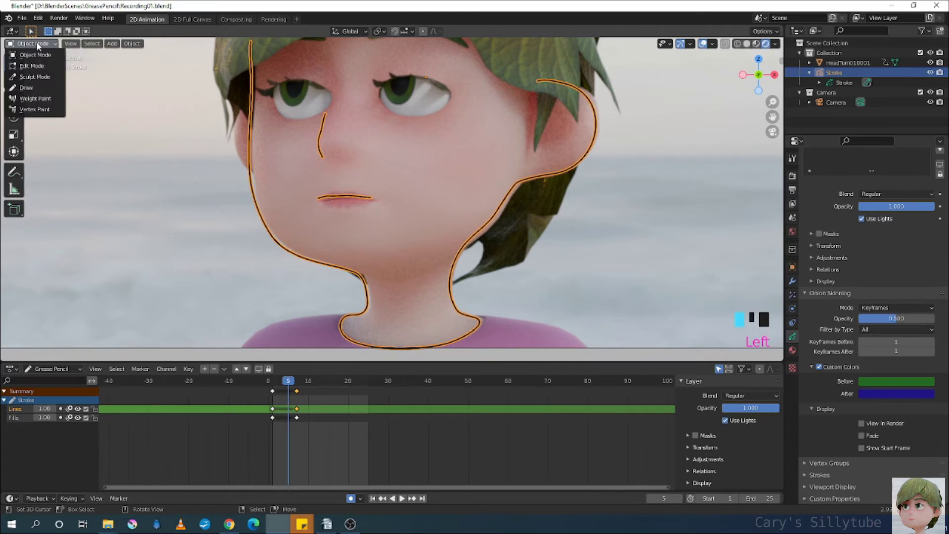
click(27, 87)
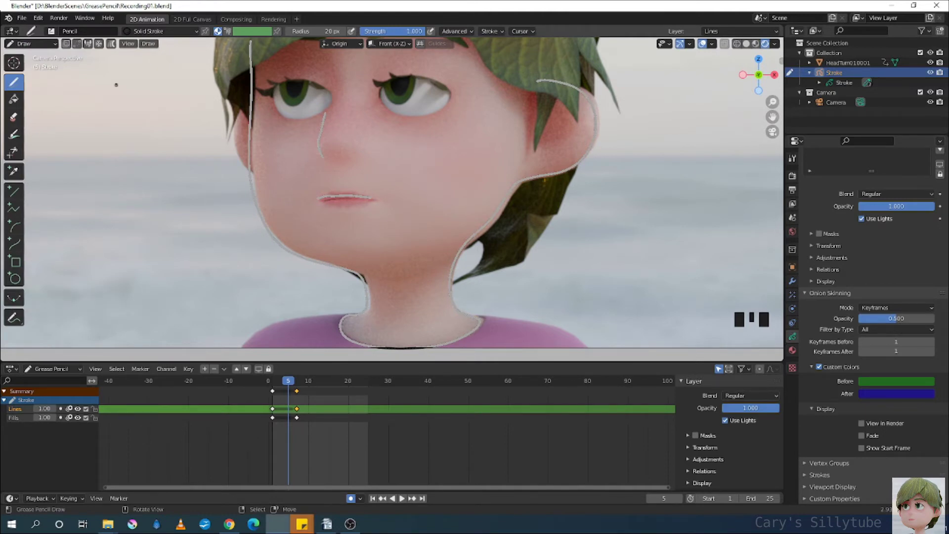
click(36, 44)
click(30, 66)
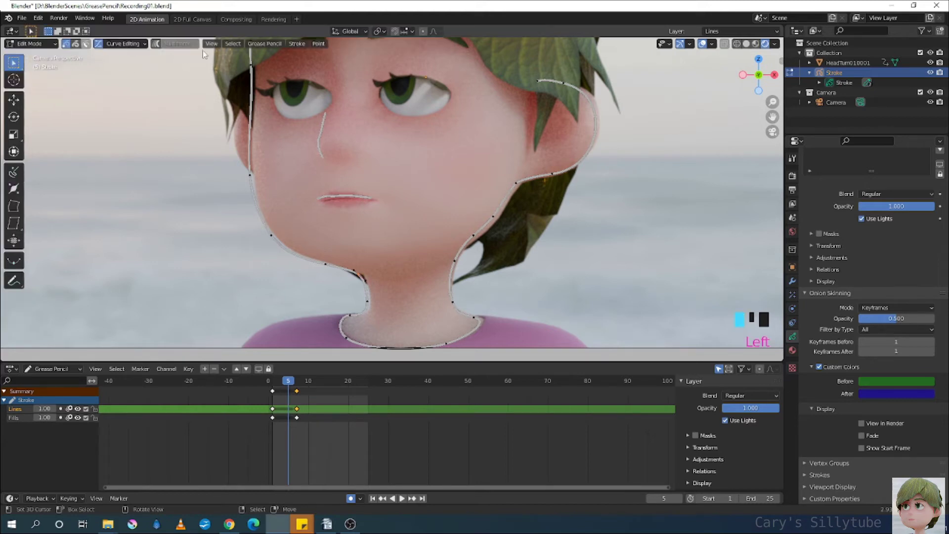
click(275, 45)
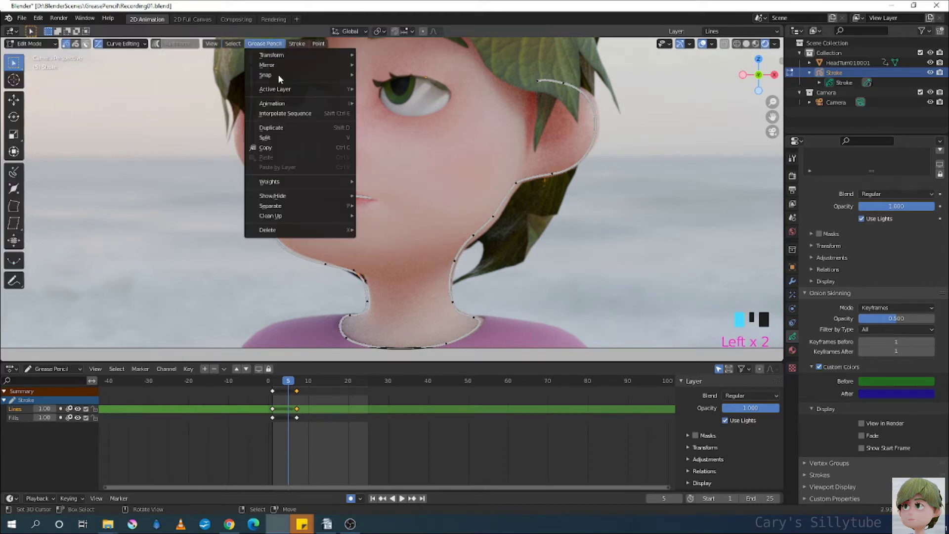
click(290, 114)
In Draw mode, use the Interpolate tool to create an in-between pose of the head, nose and mouth on frame 5
click(31, 44)
click(30, 87)
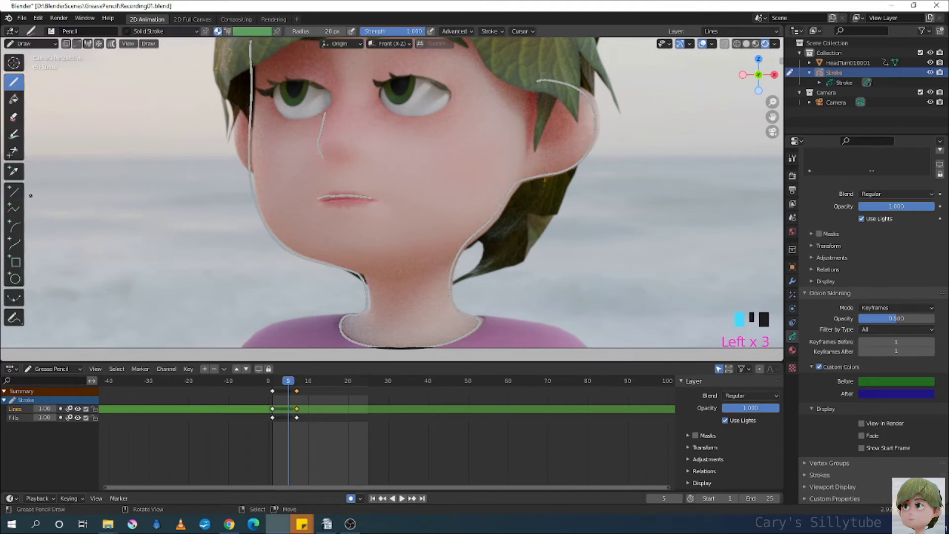
click(13, 299)
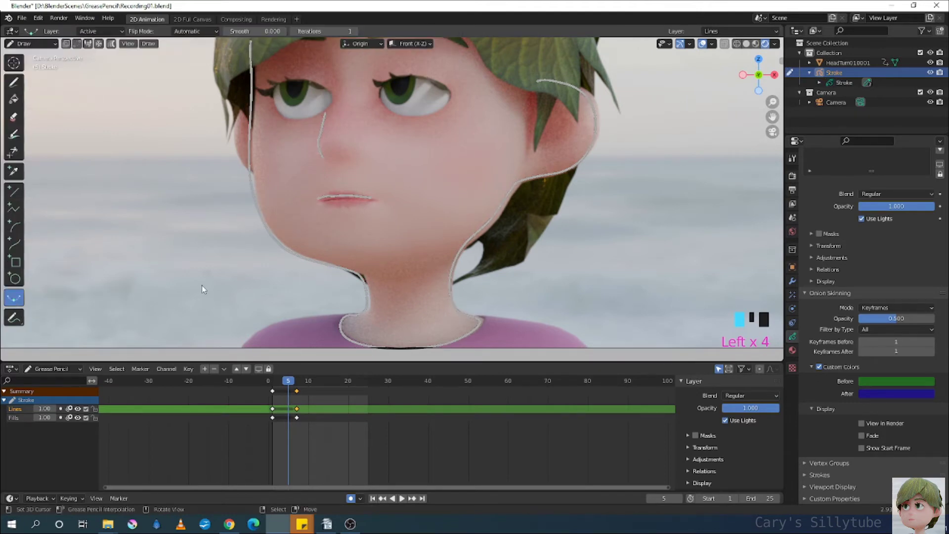
mouse_move(156, 173)
mouse_down()
mouse_move(410, 202)
mouse_move(338, 199)
mouse_move(354, 199)
mouse_up()
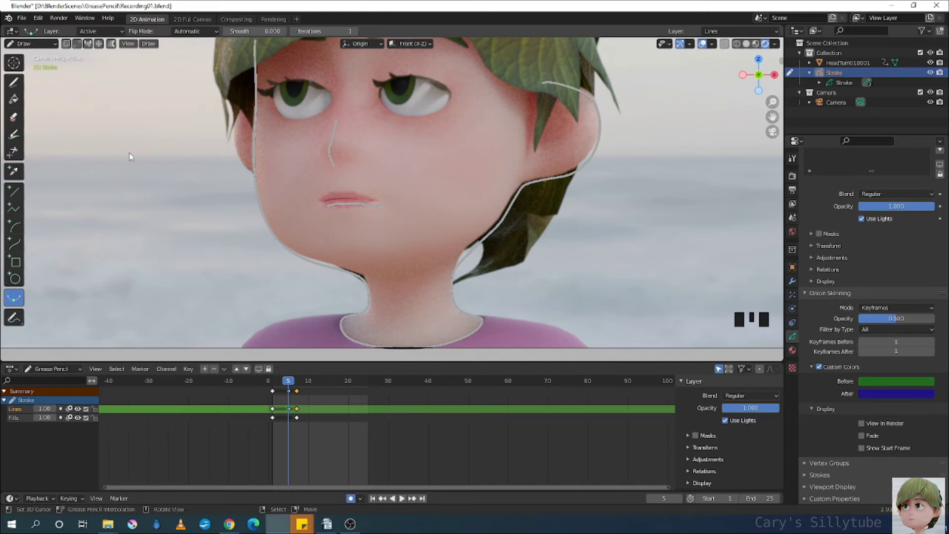
In Edit Mode, adjust the head curve's neck, jaw and earlobe points on the ear side to match the reference on frame 5
click(45, 44)
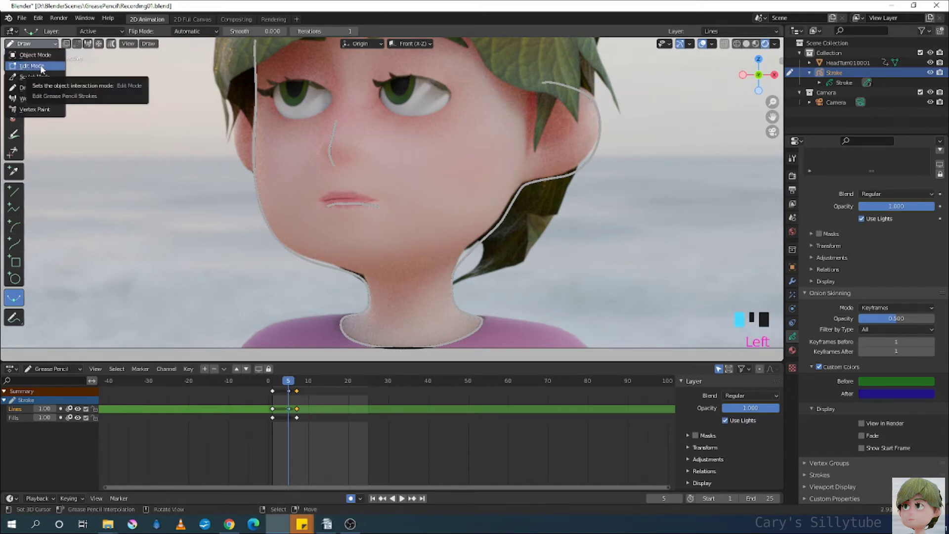
click(32, 66)
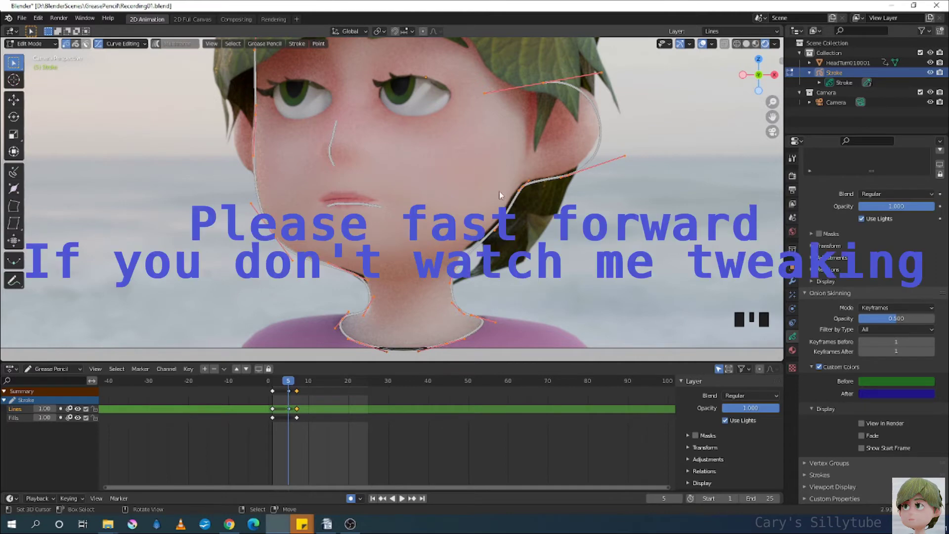
right_drag(501, 221, 464, 243)
right_click(458, 308)
right_drag(452, 299, 446, 290)
right_drag(524, 188, 521, 184)
right_drag(569, 175, 566, 173)
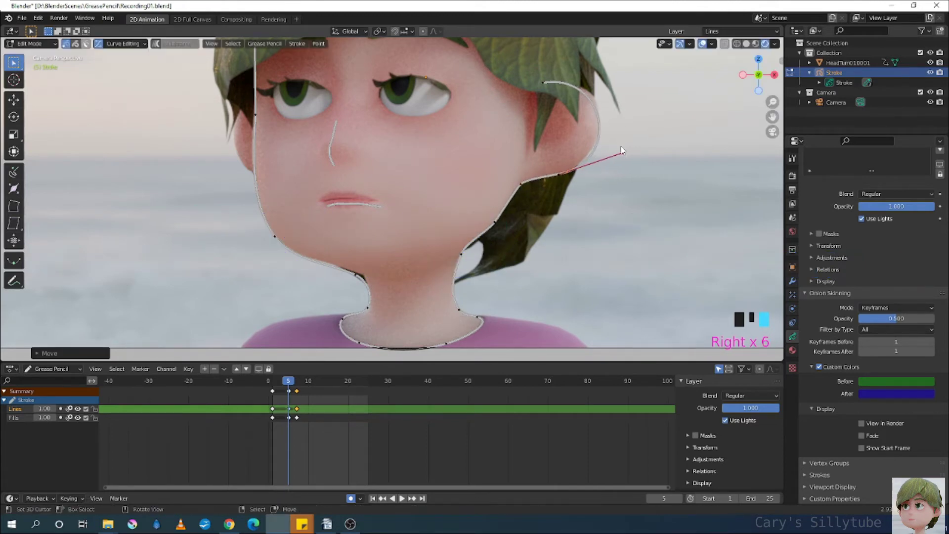
right_drag(622, 153, 615, 149)
Subdivide the ear segment and move the new point onto the ear's outer edge, then shift the opposite jaw-neck point to the reference outline
right_click(562, 83)
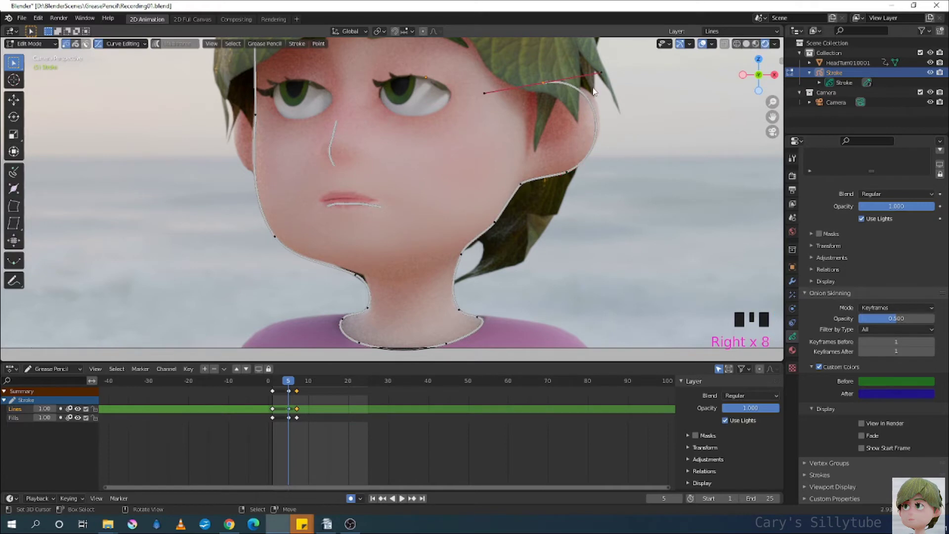
shift+right_click(598, 153)
key(w)
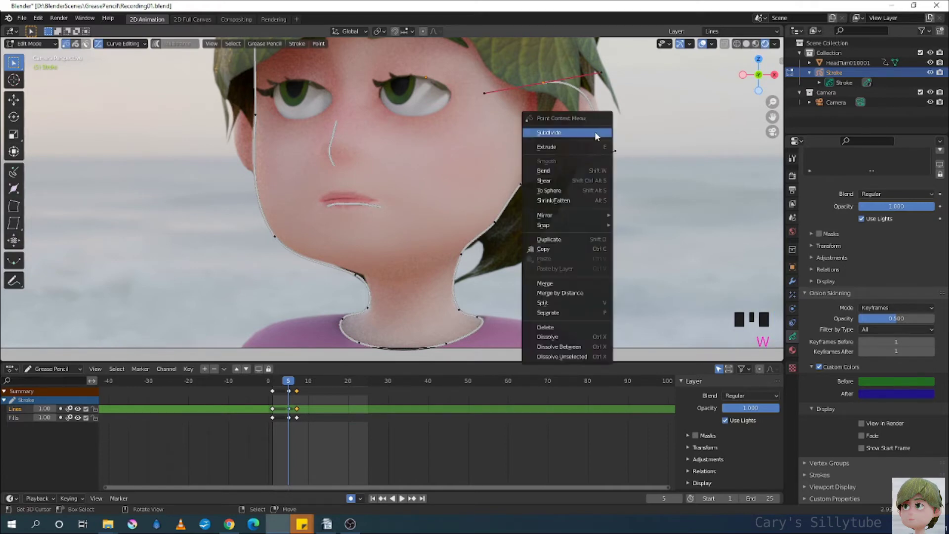
click(591, 133)
right_drag(597, 116, 600, 113)
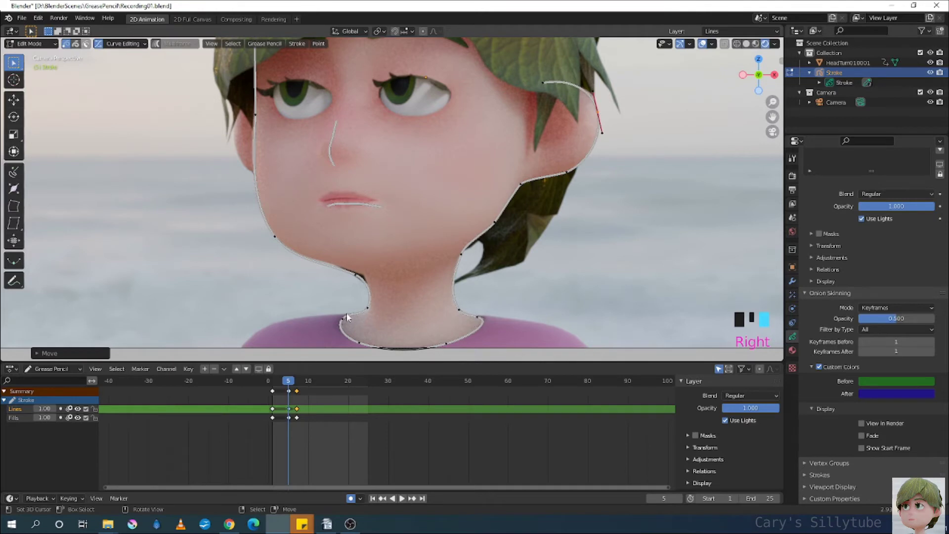
right_drag(357, 275, 363, 278)
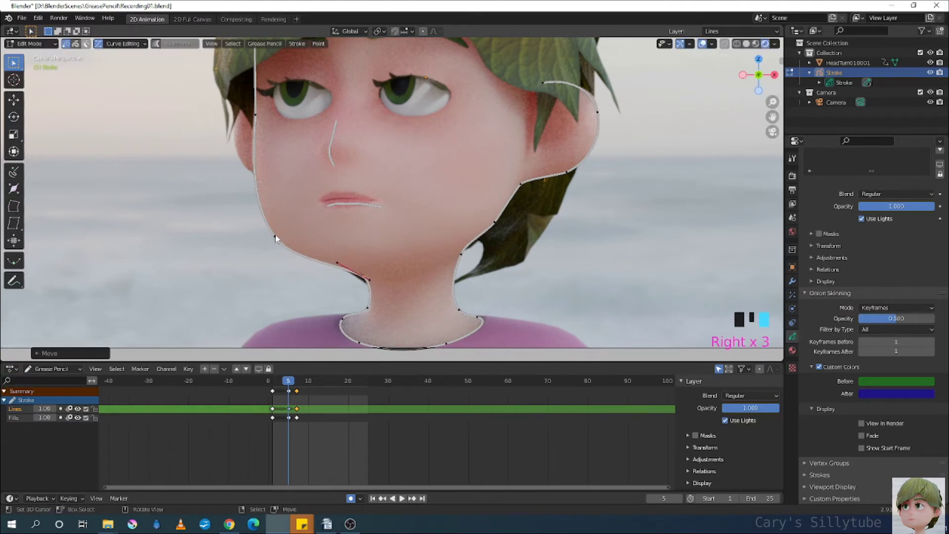
Select the whole mouth curve and move it onto the lip line on frame 5
right_click(364, 206)
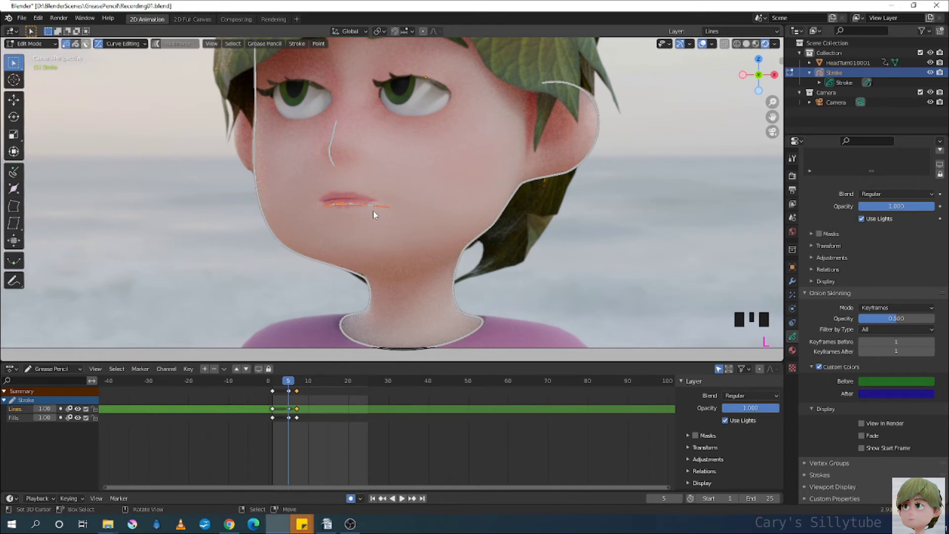
key(g)
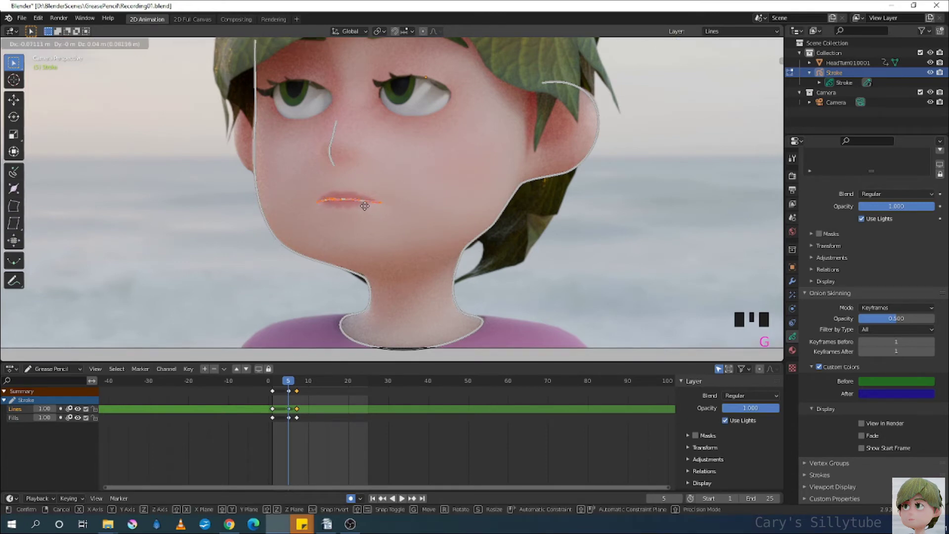
click(368, 204)
ctrl+middle_drag(374, 226, 370, 209)
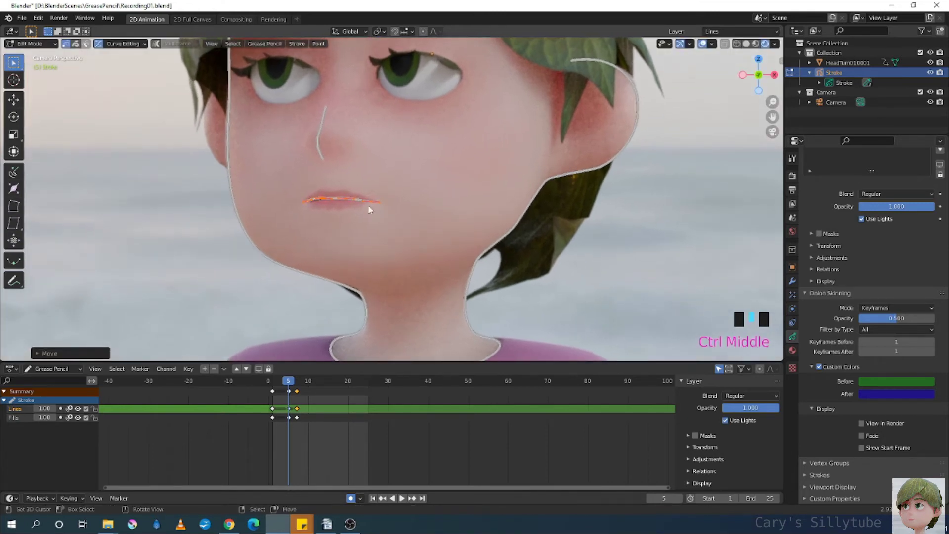
Select the whole nose curve and move it onto the side of the nose on frame 5
right_click(322, 130)
key(l)
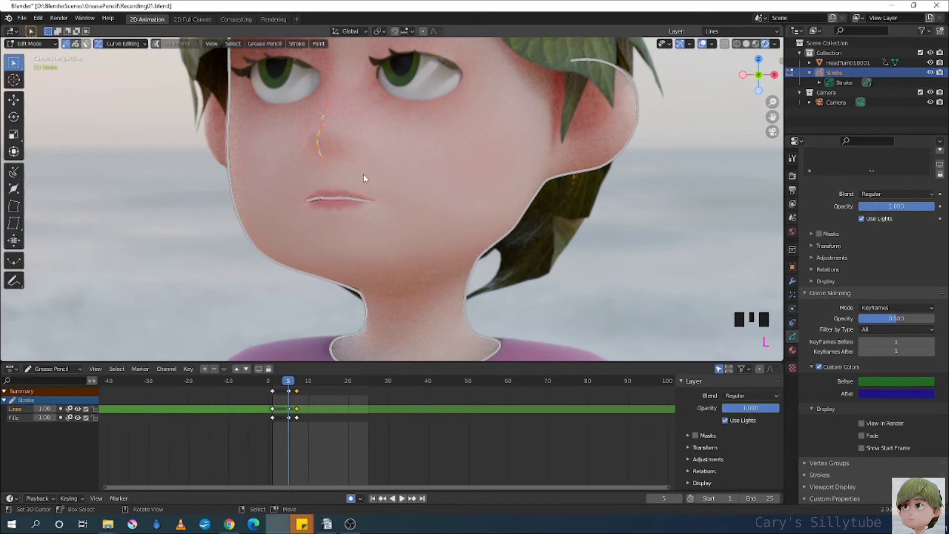
key(g)
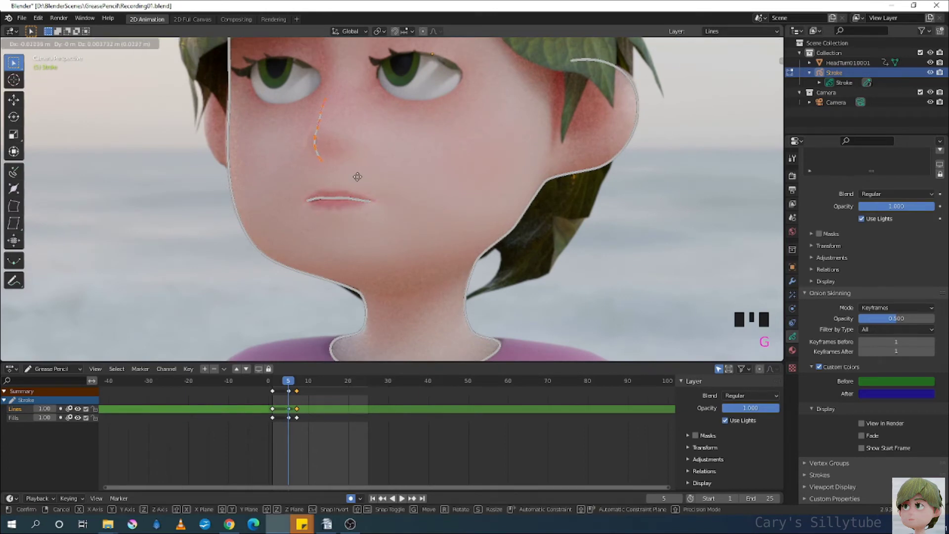
click(359, 177)
ctrl+middle_drag(431, 179, 479, 200)
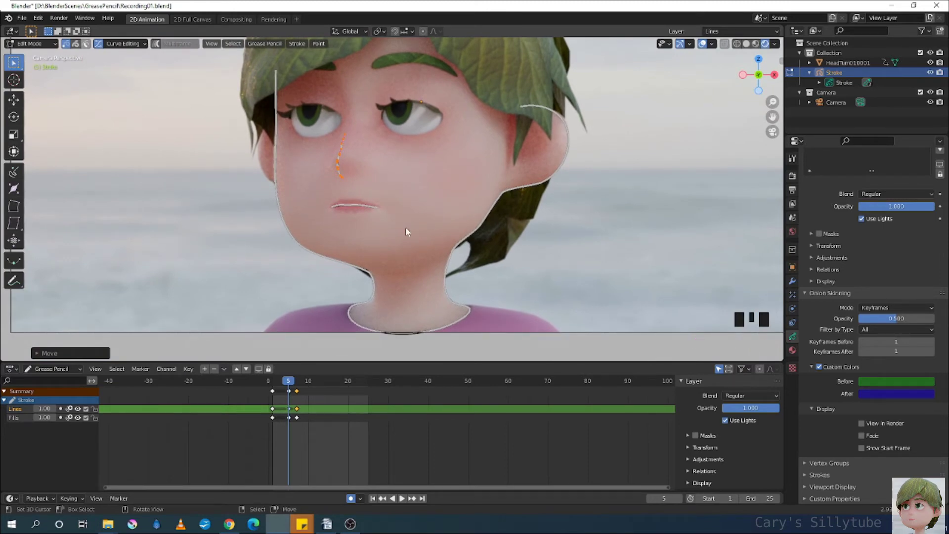
Step back and forth through the keyframes on frames 1, 5 and 7 to check the curves against the reference
key(Down)
key(Up)
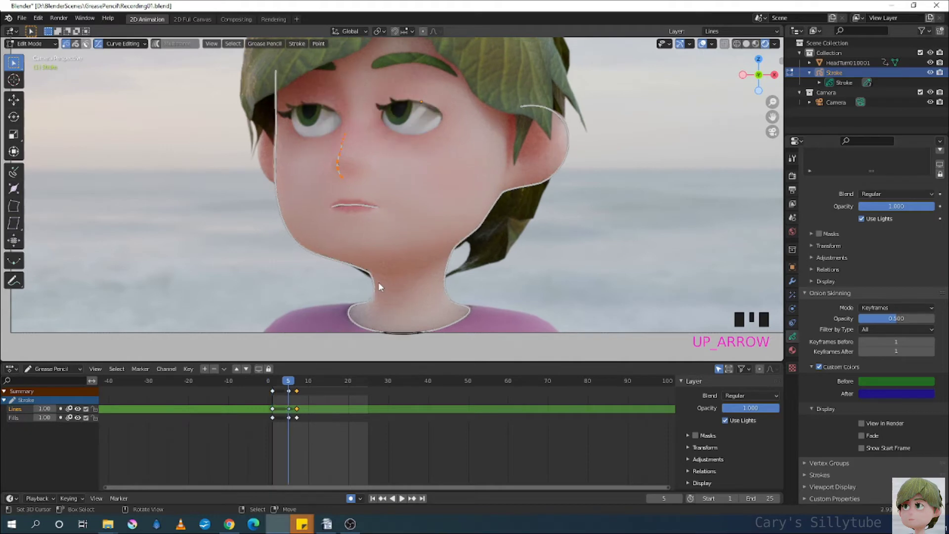
key(Up)
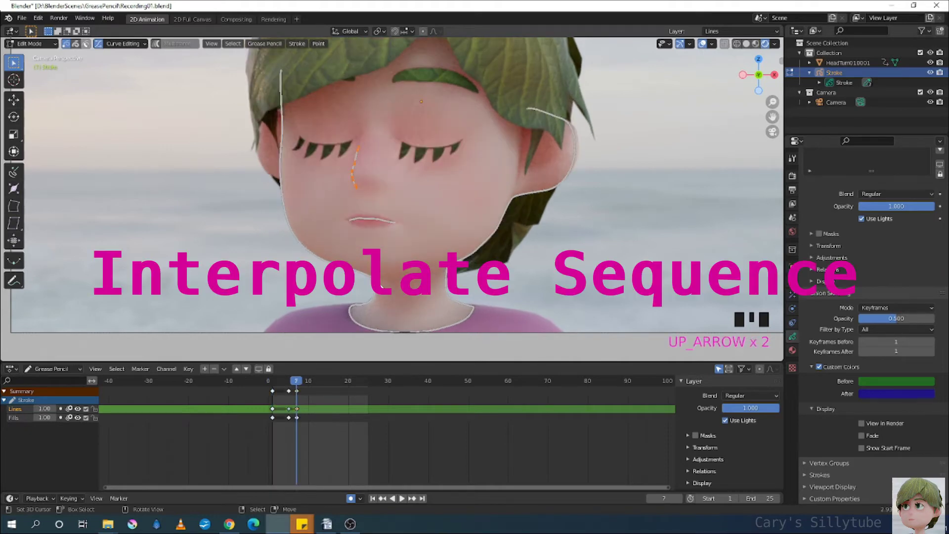
key(Down)
key(Up)
key(Down)
key(Down)
key(Up)
key(Up)
key(Up)
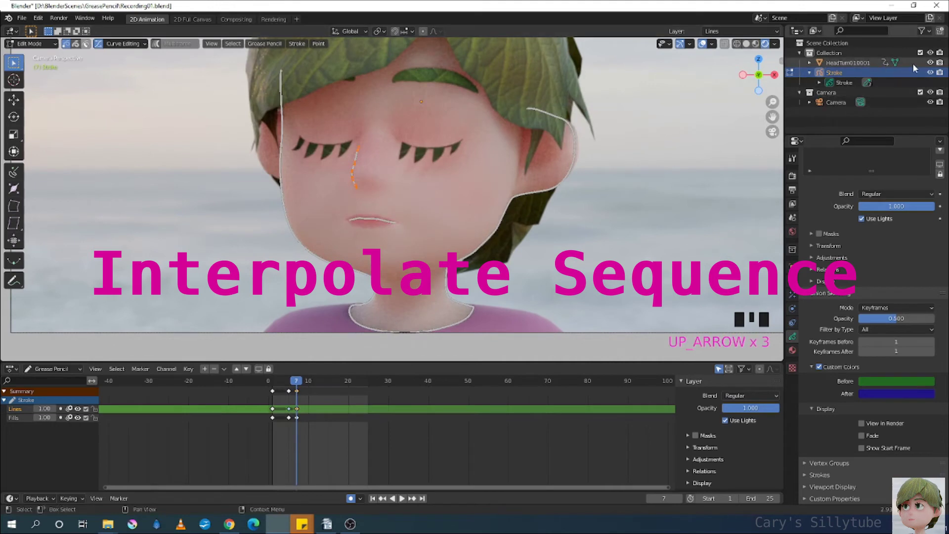
Hide the reference footage, flip through the keyframes from frame 1 to 7 to check the line motion, and show the footage again
click(930, 62)
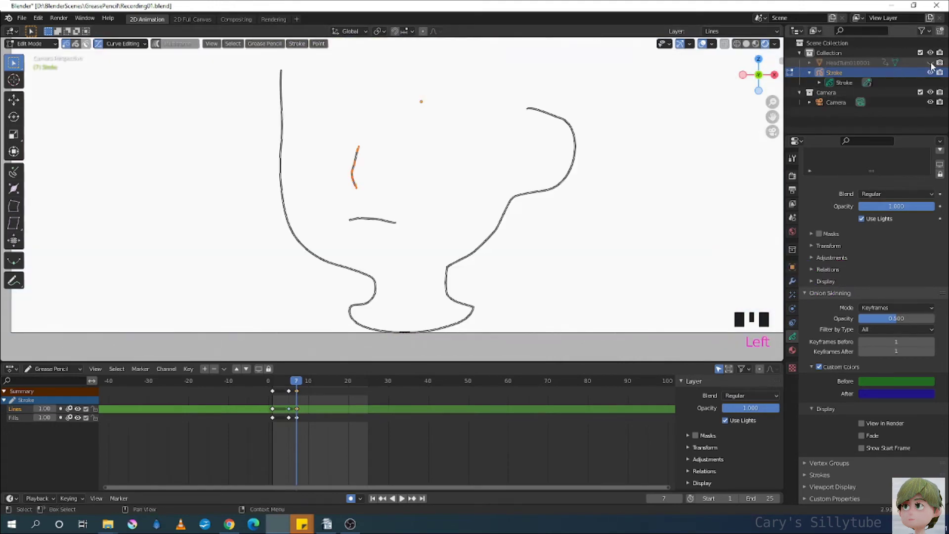
key(Down)
key(Down)
key(Down)
key(Up)
key(Up)
key(Up)
key(Down)
key(Down)
key(Down)
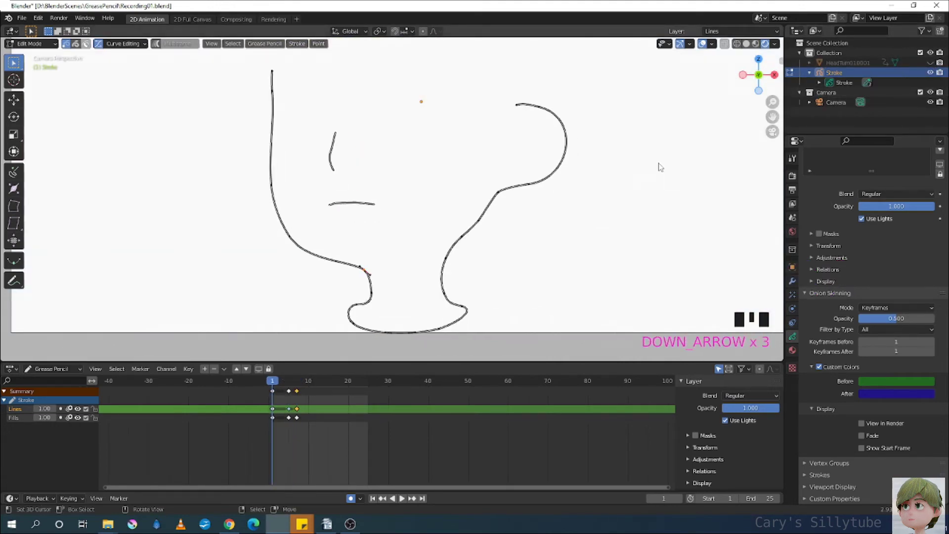
key(Up)
key(Up)
key(Up)
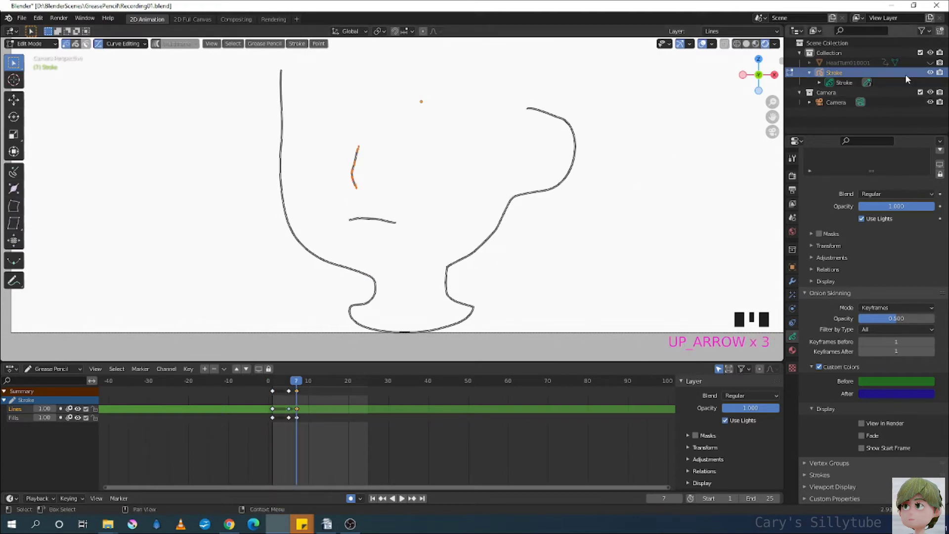
click(930, 63)
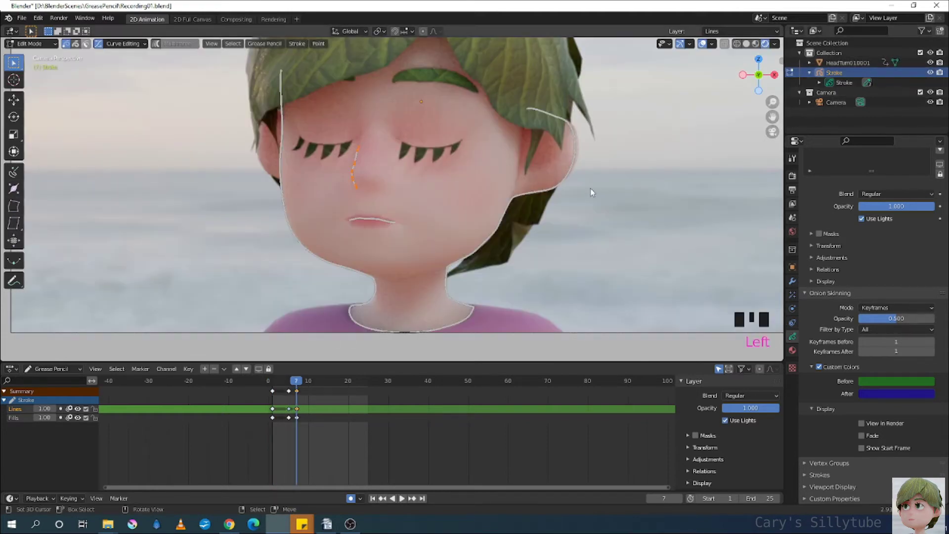
Select the Lines layer's keyframe on frame 5 and set its keyframe type to Keyframe
key(Down)
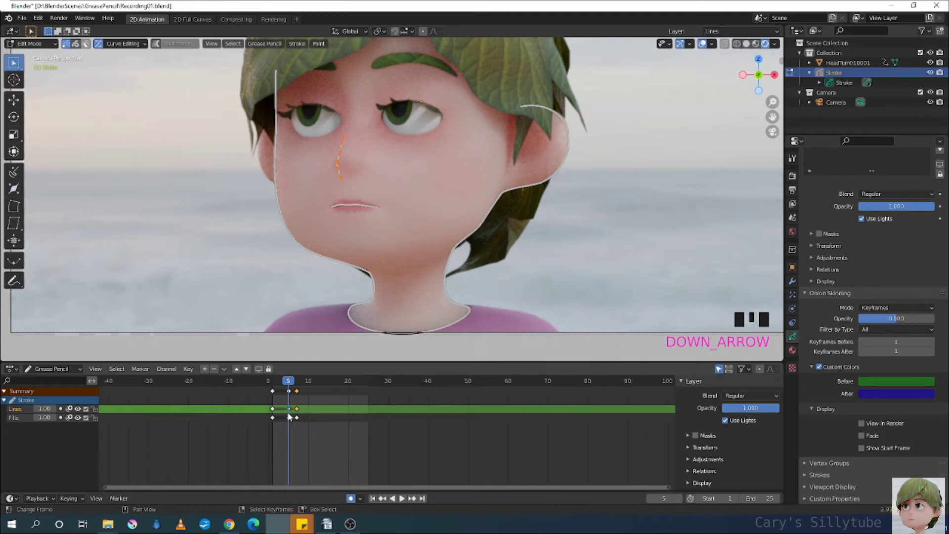
mouse_move(288, 384)
mouse_down()
mouse_move(273, 384)
mouse_move(288, 384)
mouse_up()
click(277, 385)
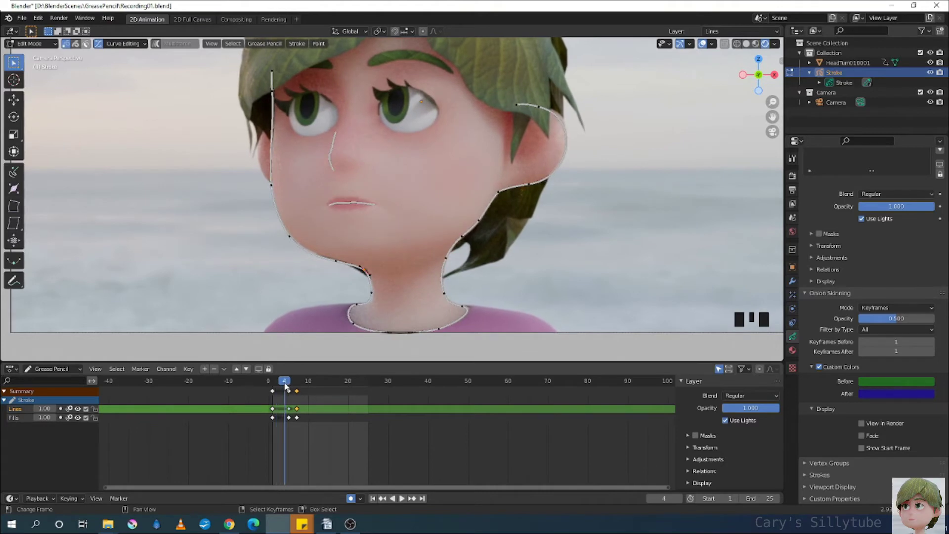
key(space)
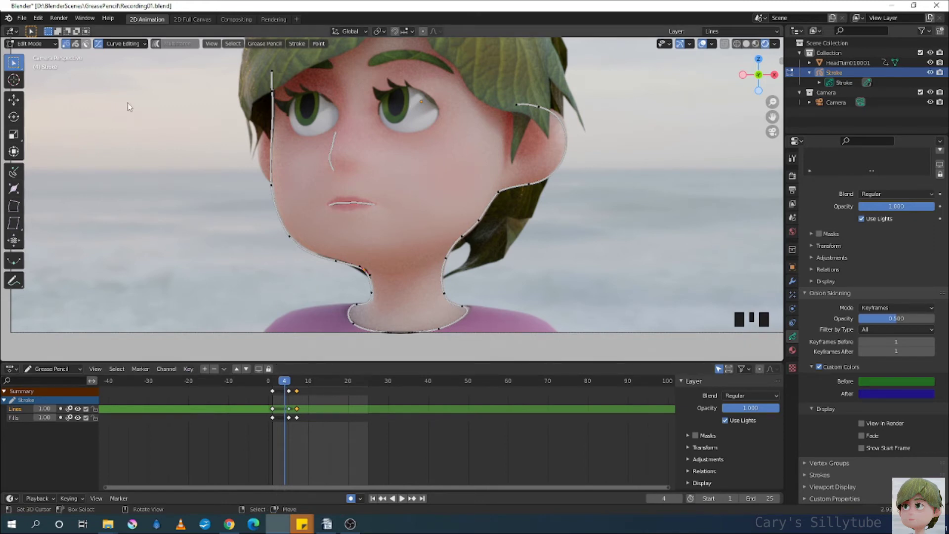
click(290, 412)
right_click(290, 408)
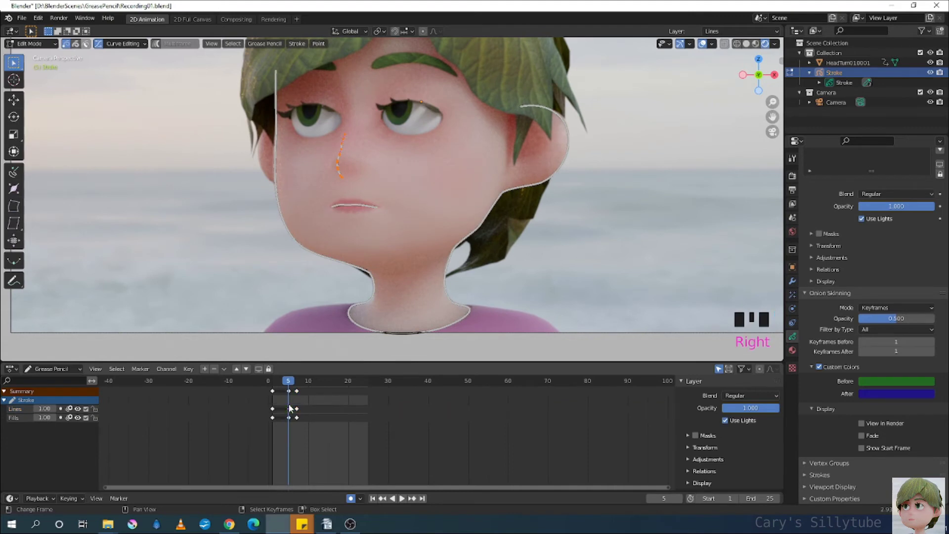
click(290, 412)
right_click(290, 412)
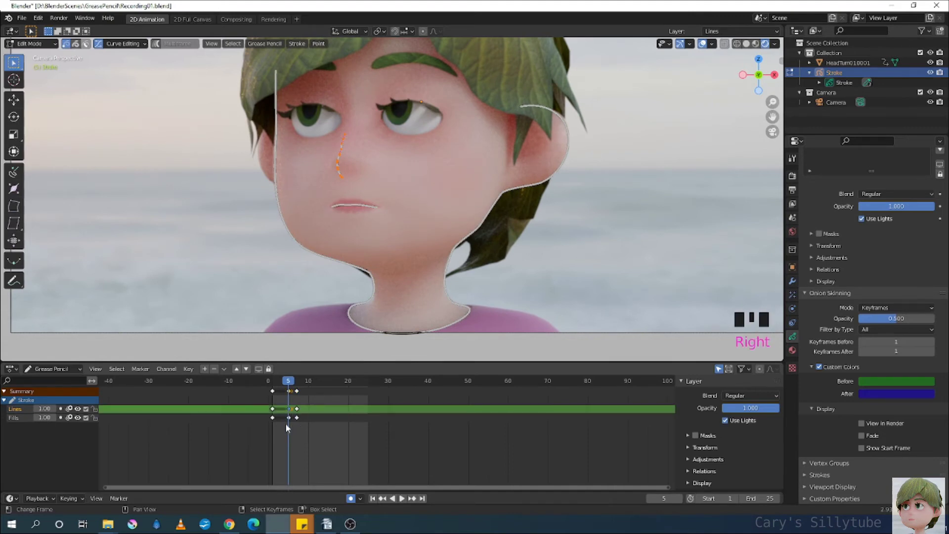
right_click(289, 412)
right_click(291, 413)
key(w)
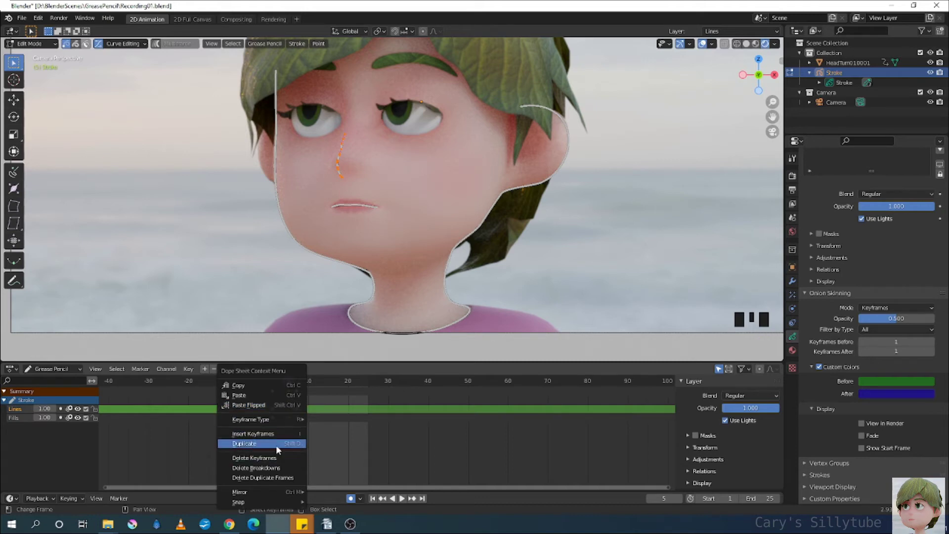
mouse_move(258, 419)
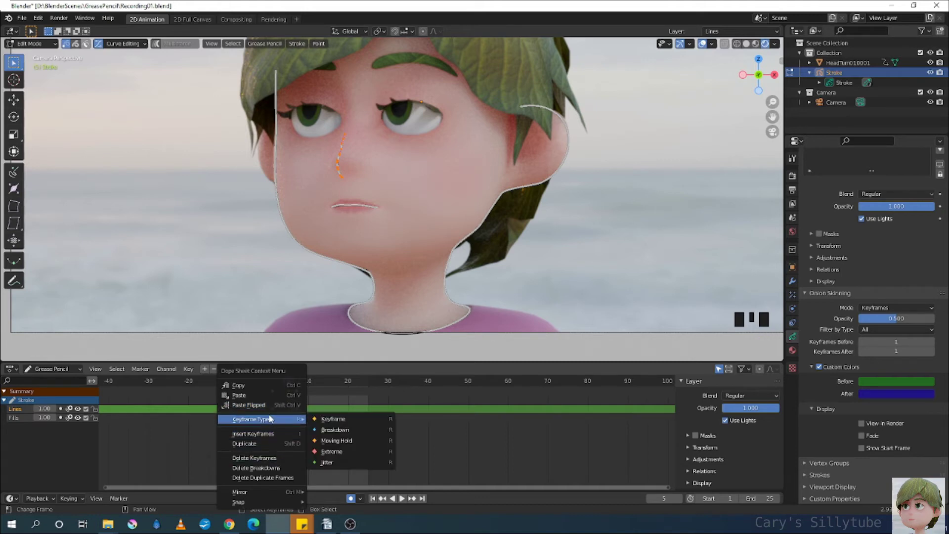
click(344, 423)
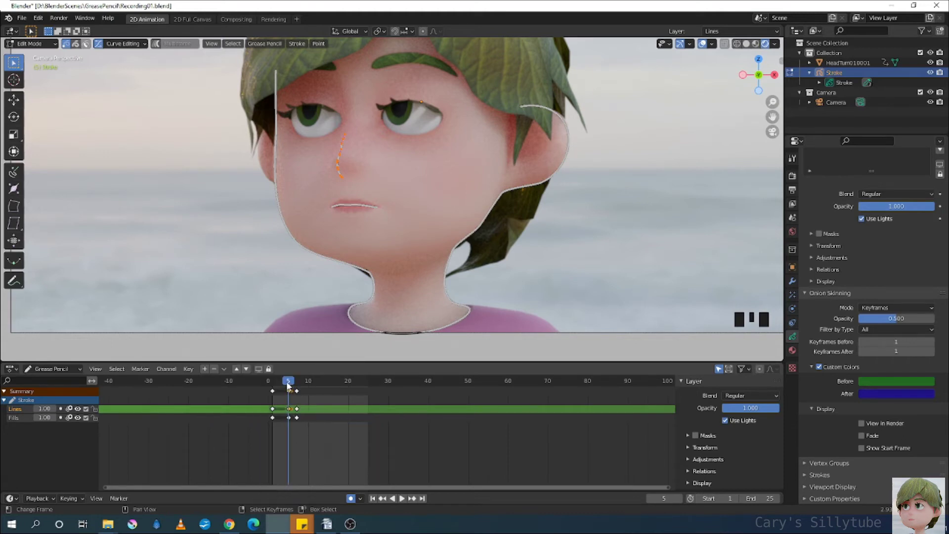
Turn off curve editing and run Interpolate Sequence on the Lines layer at frame 6, then play through the result
drag(287, 385, 295, 383)
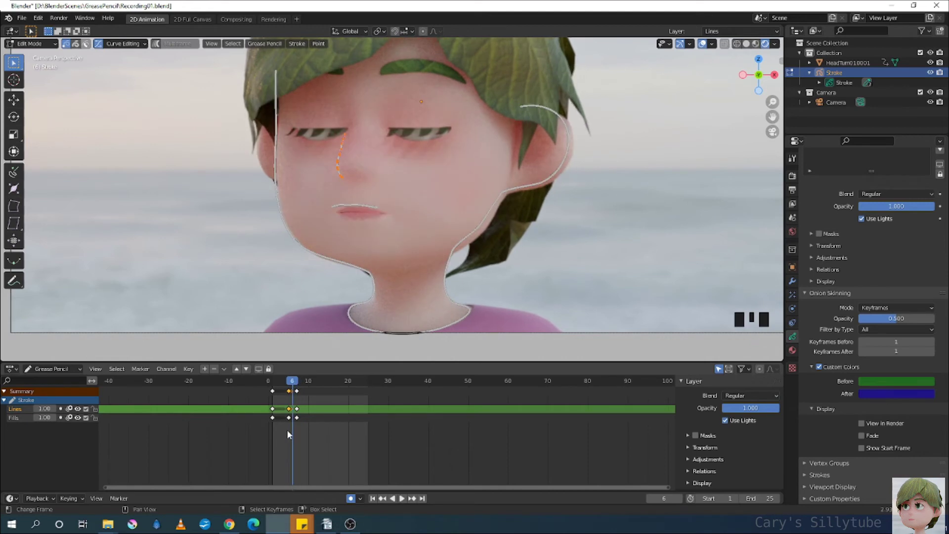
click(256, 45)
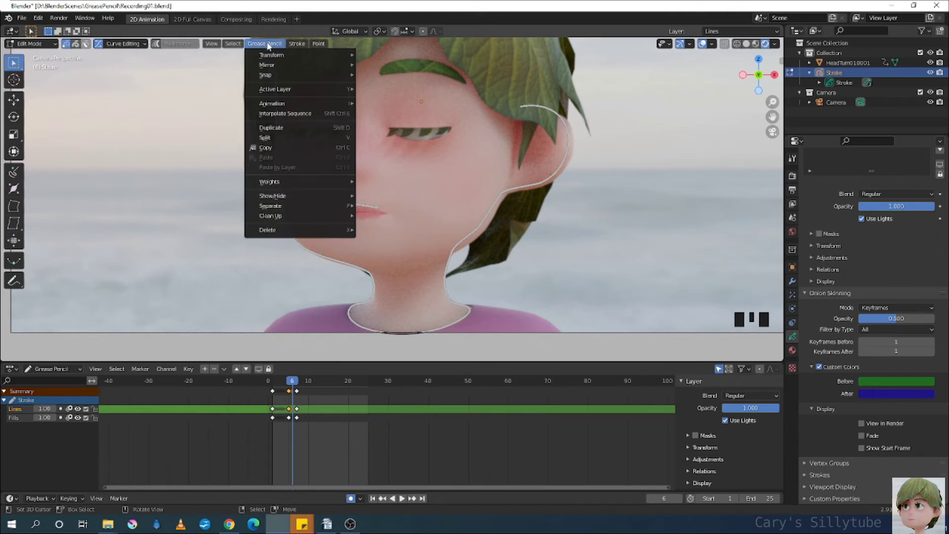
click(291, 113)
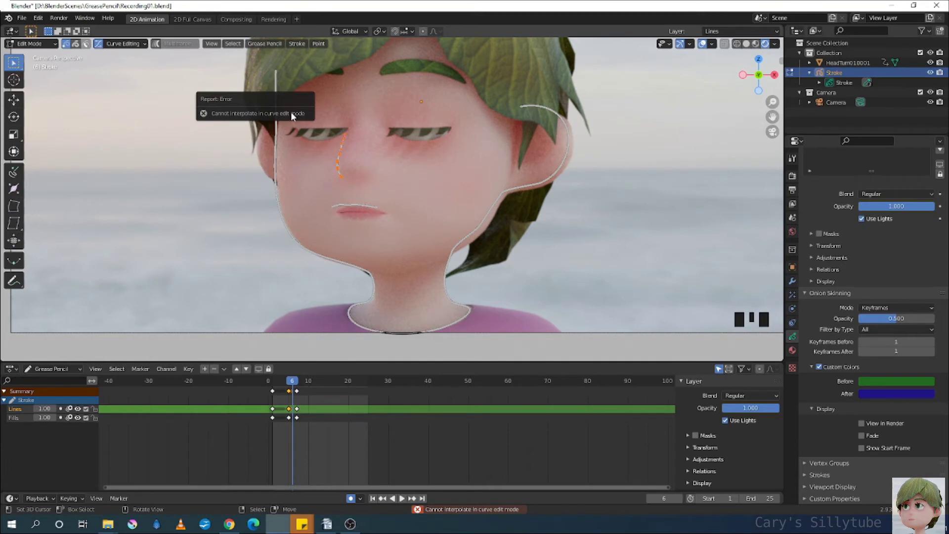
click(99, 45)
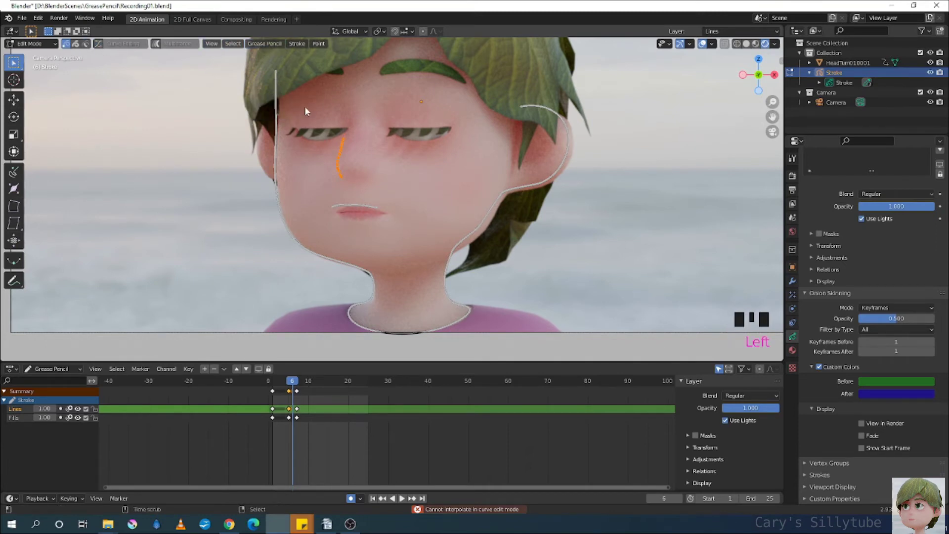
click(265, 44)
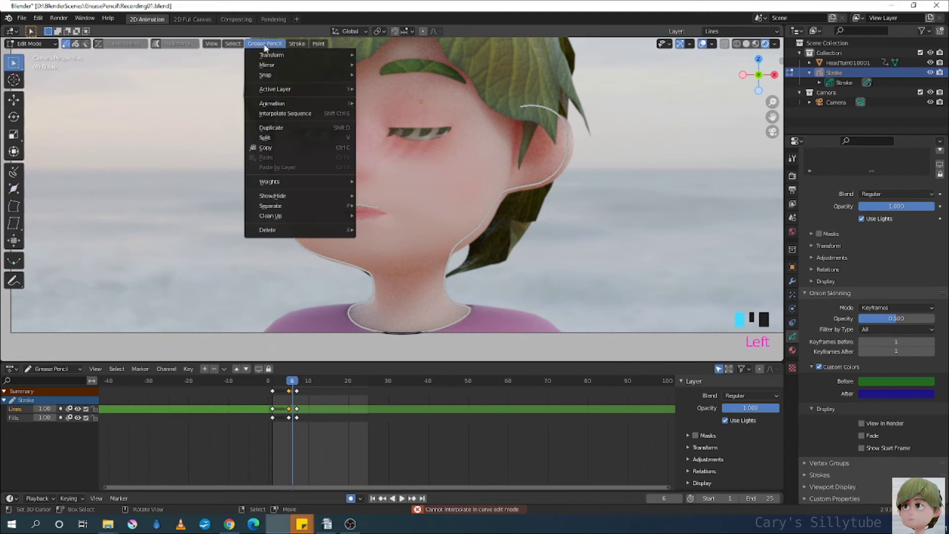
click(289, 114)
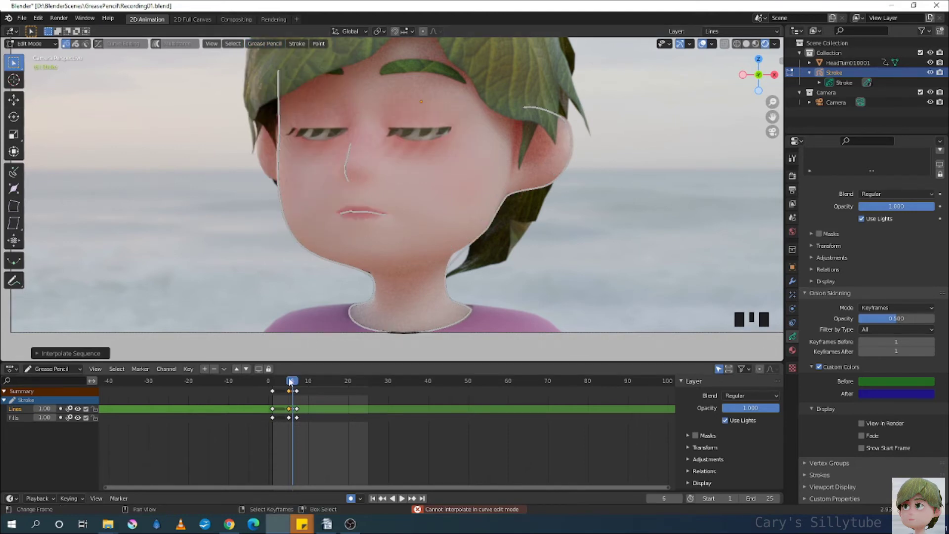
key(space)
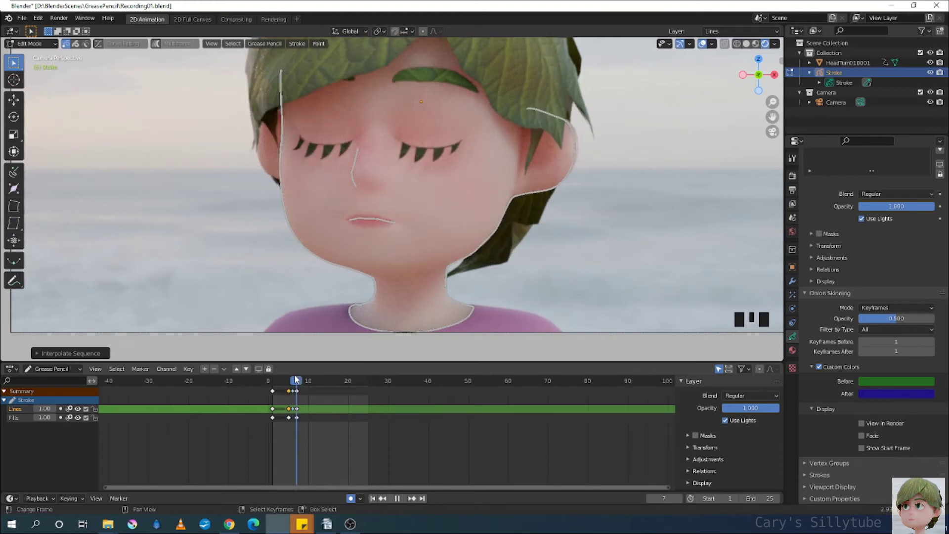
key(space)
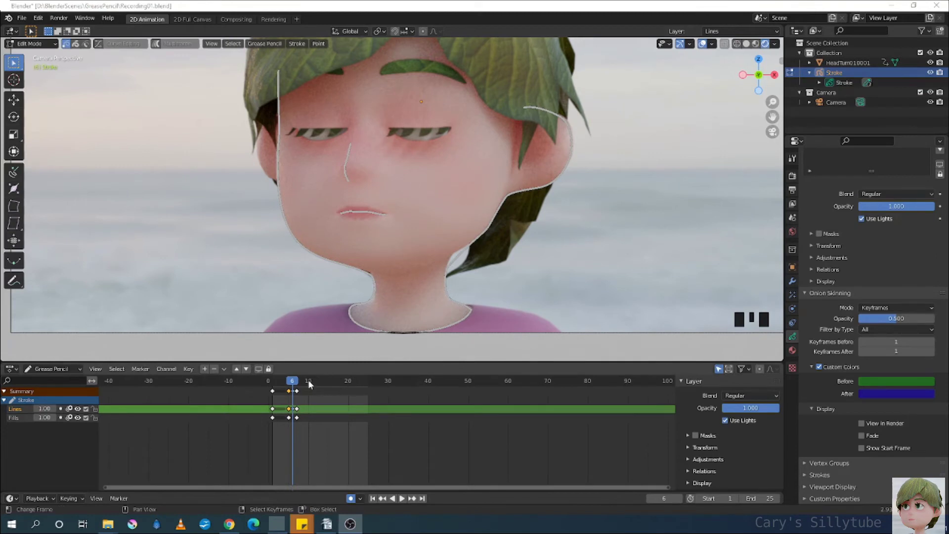
Interpolate the Lines sequence between frames 1 and 5 from frame 3, with the interpolation type set to Linear
drag(297, 380, 280, 381)
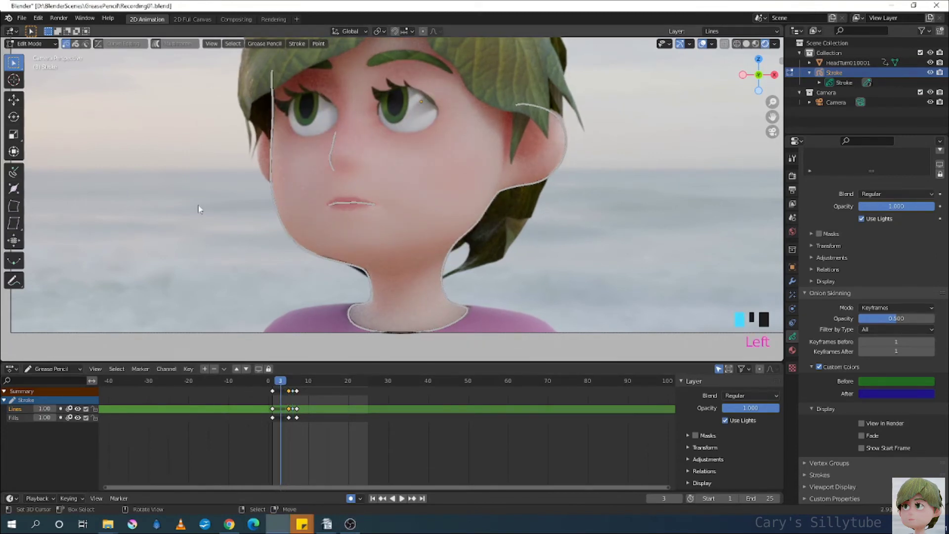
click(255, 44)
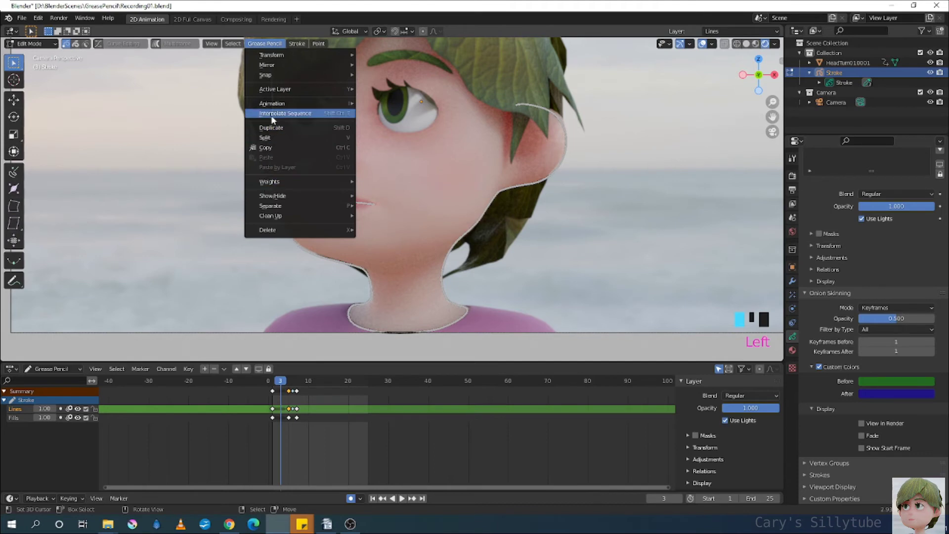
click(287, 115)
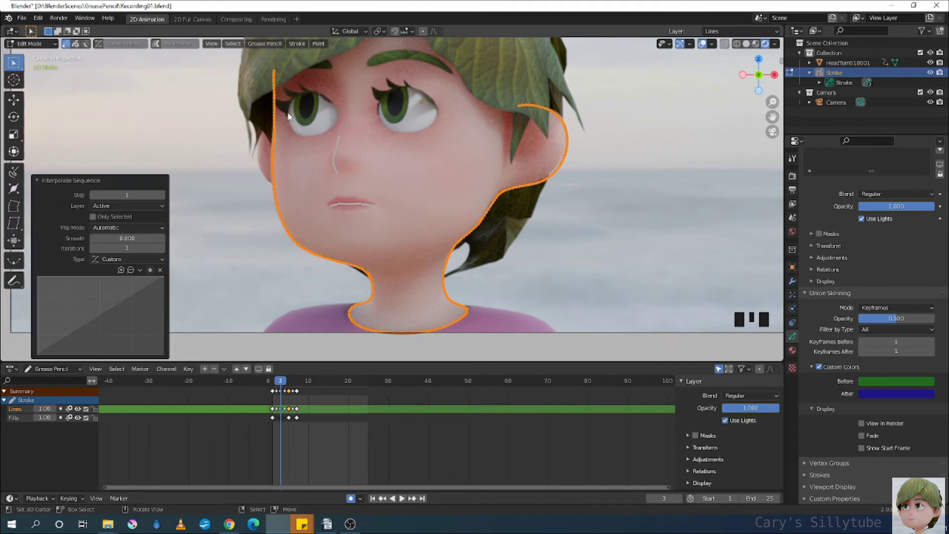
click(132, 258)
click(111, 287)
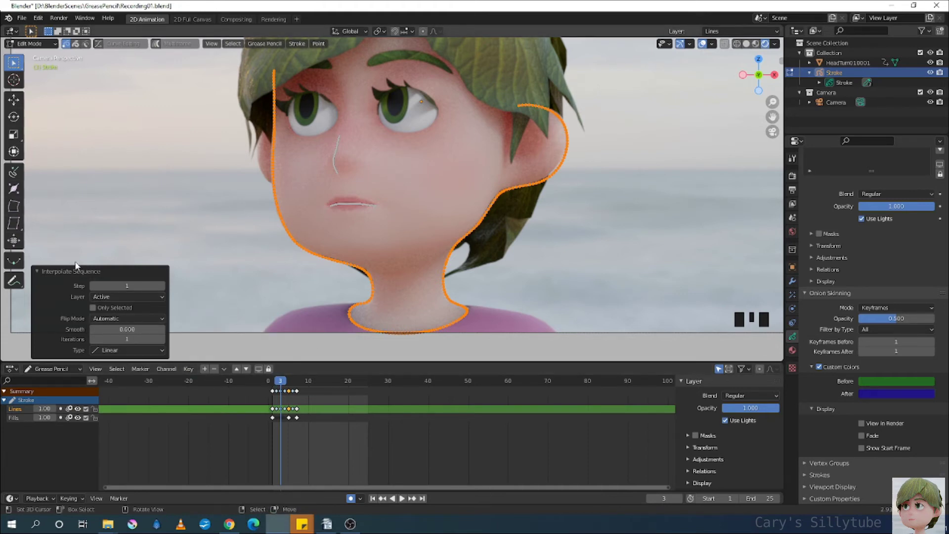
click(37, 271)
Duplicate the active keyframe of the Lines layer onto frame 8
drag(280, 381, 300, 386)
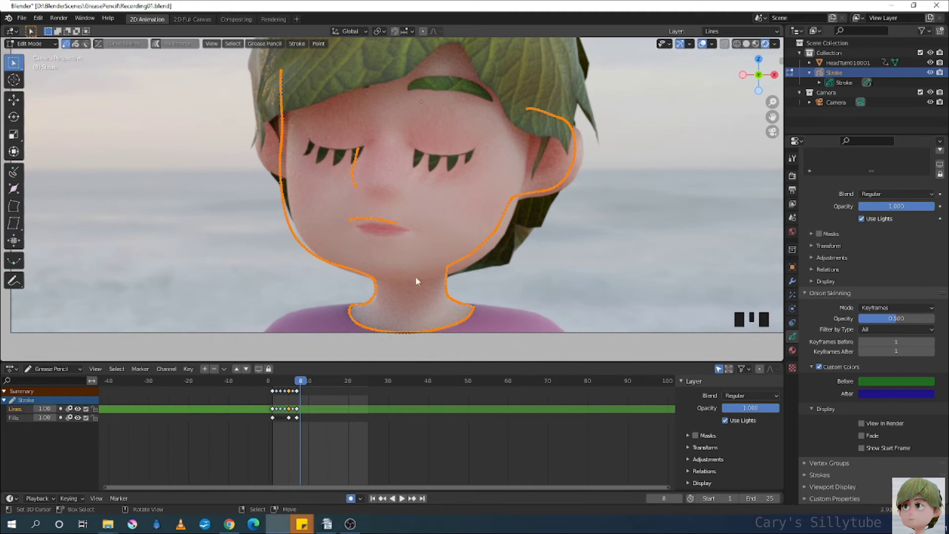
drag(302, 381, 297, 380)
click(299, 381)
key(i)
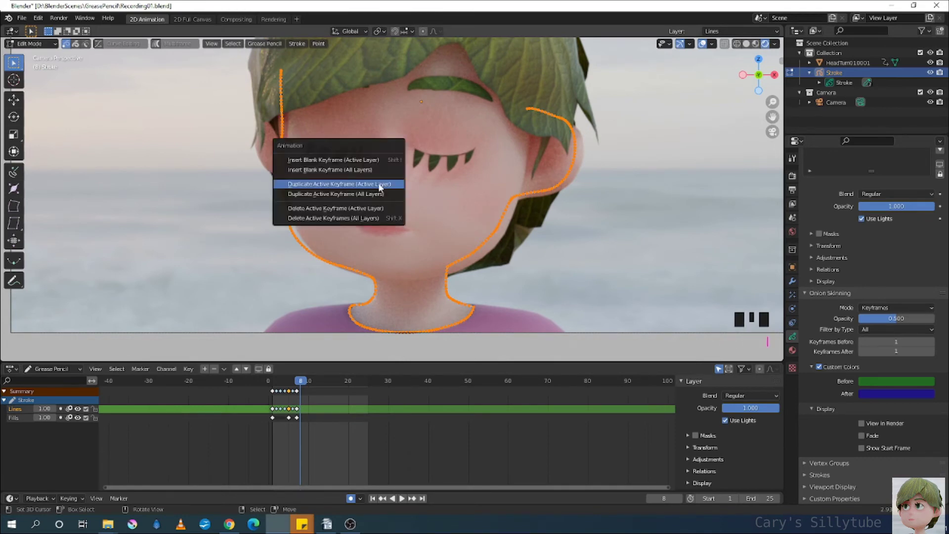
click(380, 185)
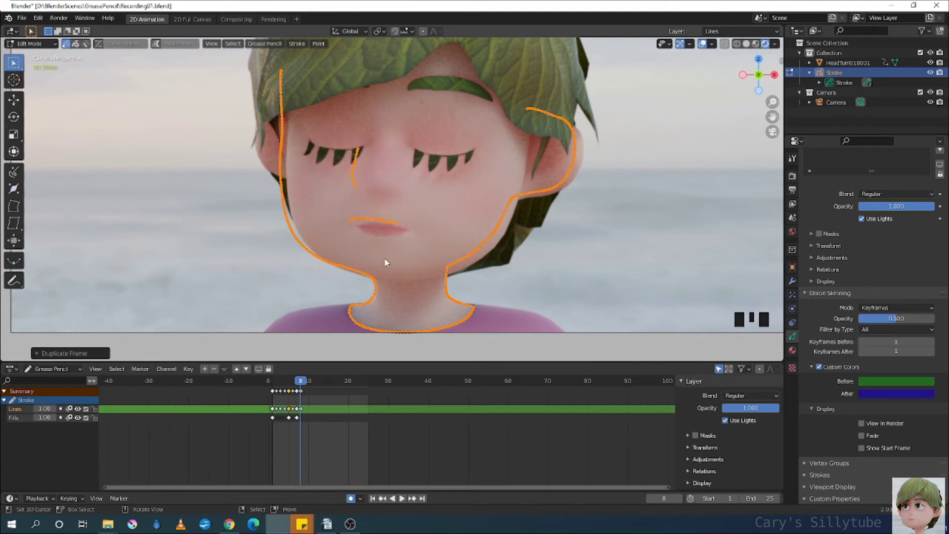
Compare frames 7 and 8 and delete all the selected strokes from the Lines layer on frame 8
drag(302, 381, 297, 381)
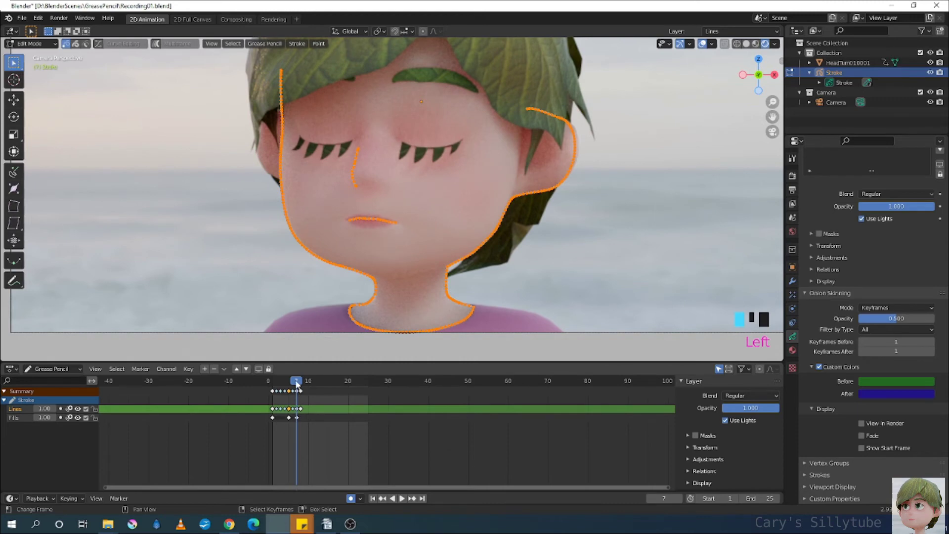
click(298, 381)
drag(297, 381, 300, 381)
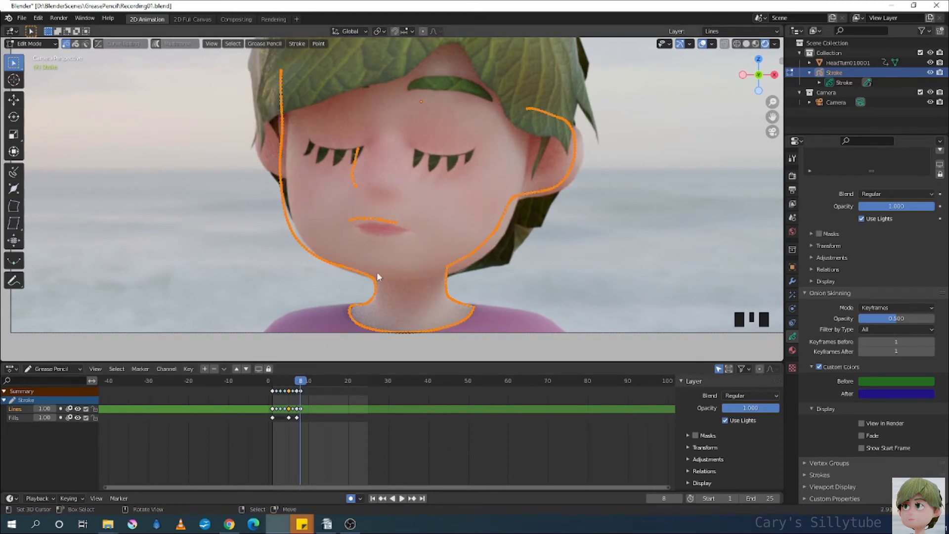
key(x)
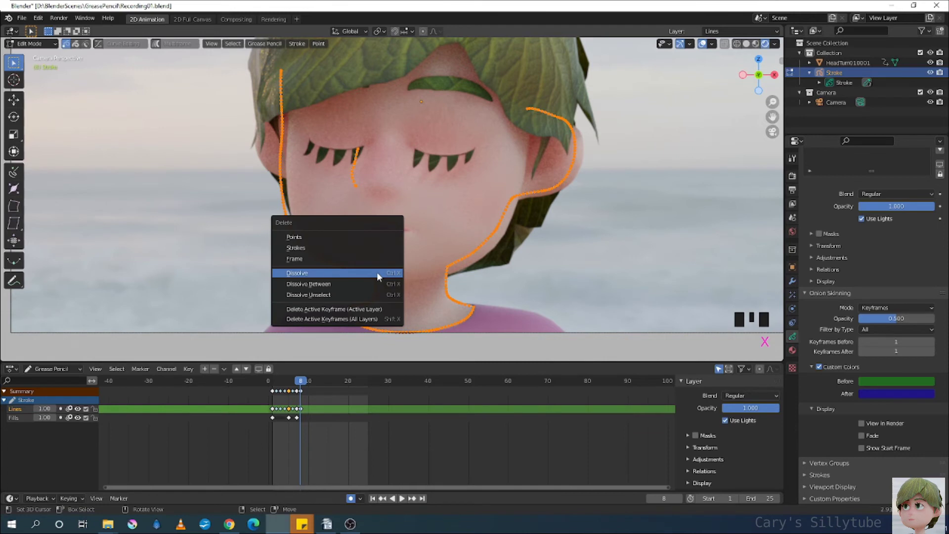
click(376, 272)
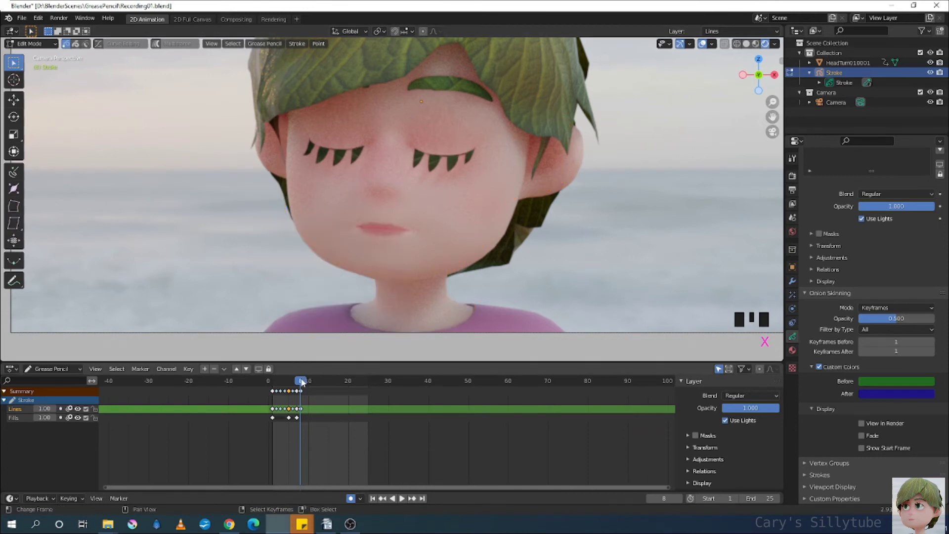
Return to frame 1, add a new Grease Pencil layer above Lines, and make it the active channel
key(Left)
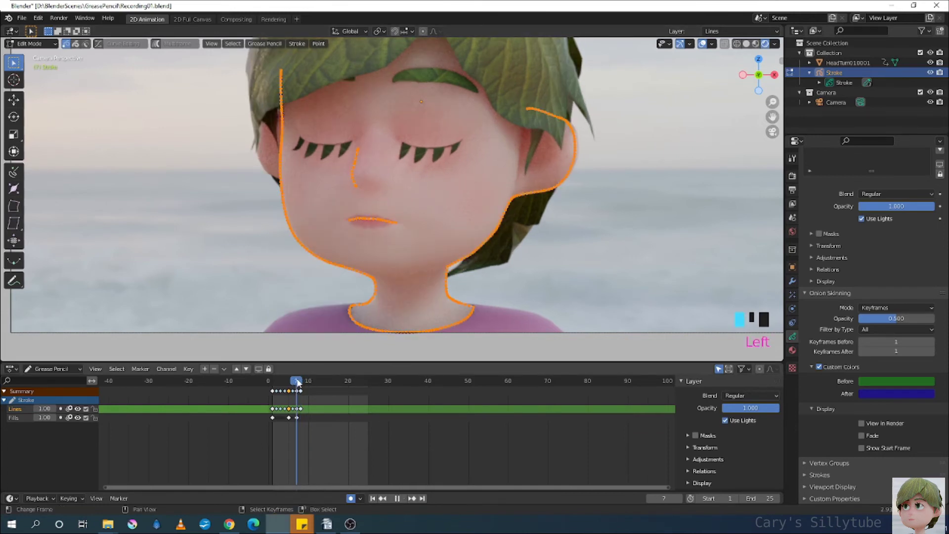
click(300, 382)
drag(299, 383, 297, 385)
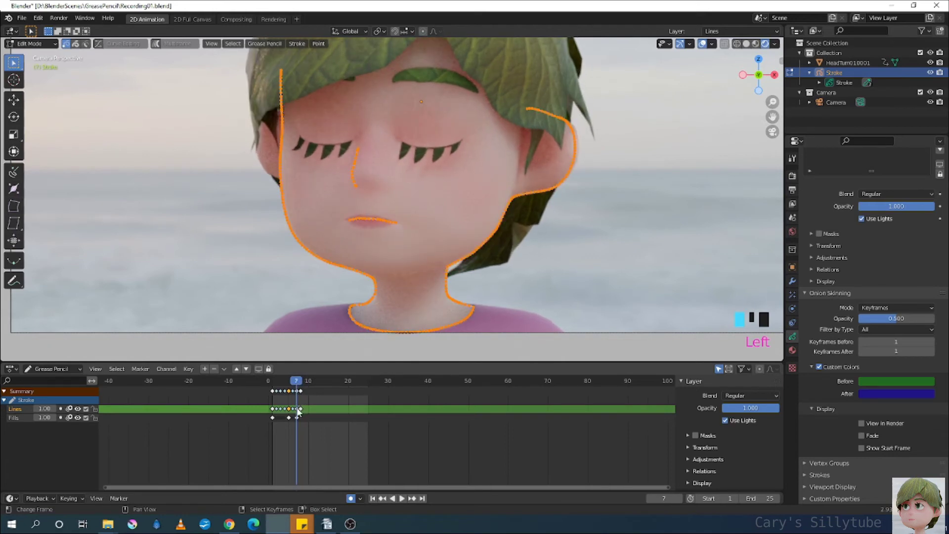
click(273, 386)
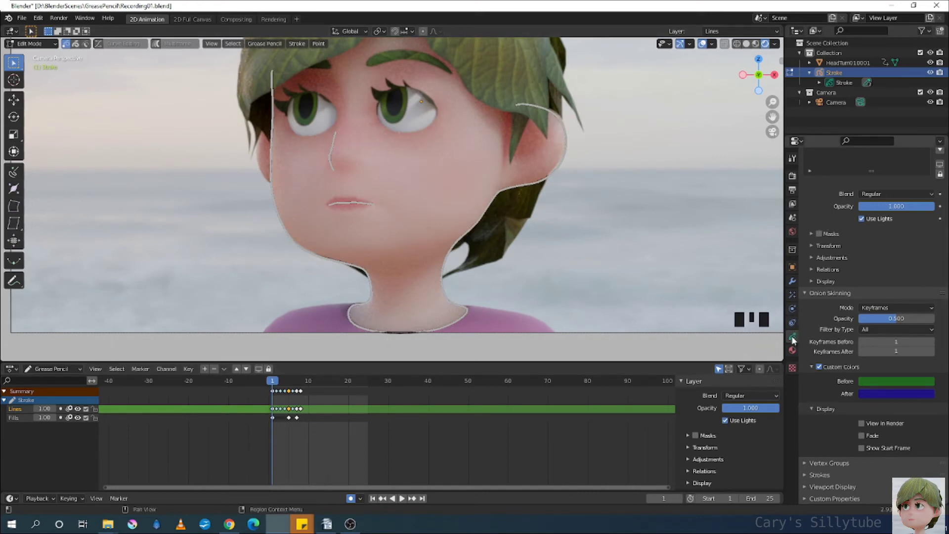
scroll(871, 226, up, 11)
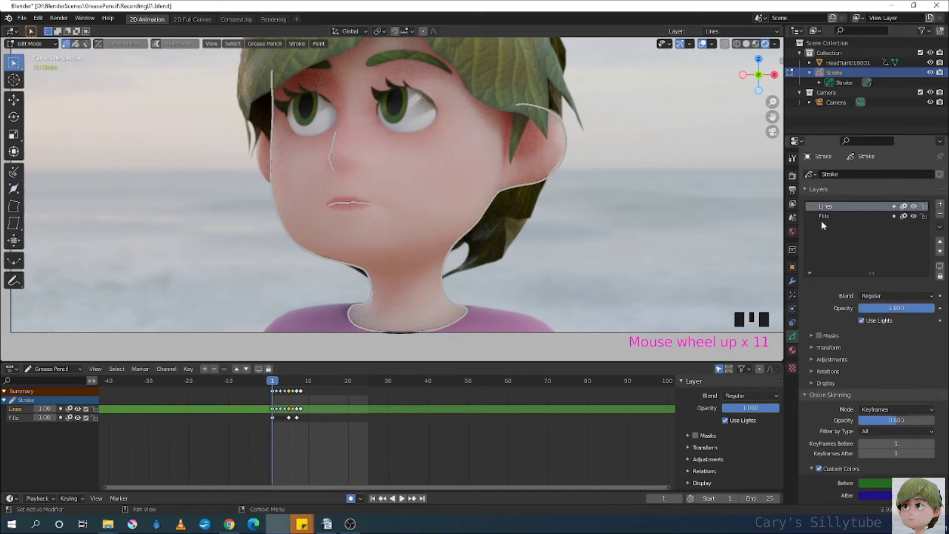
click(940, 204)
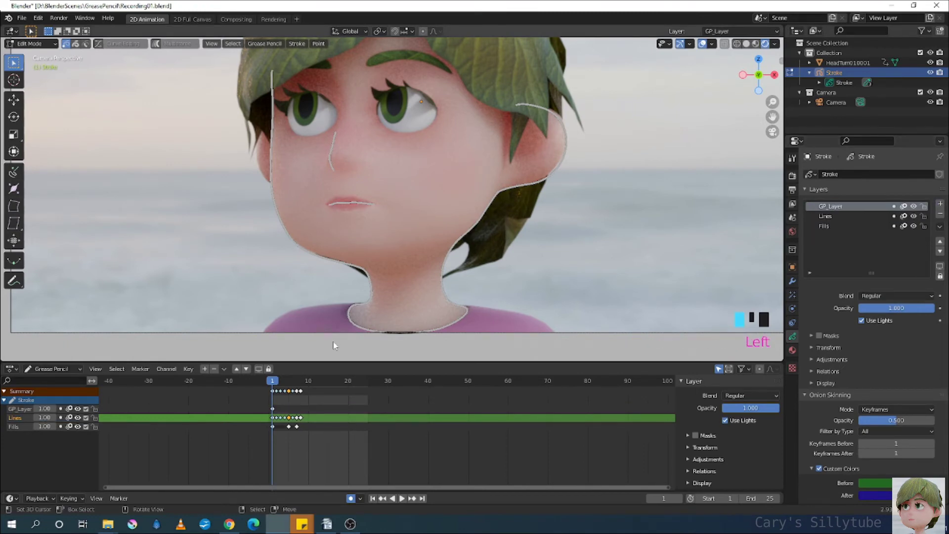
click(21, 409)
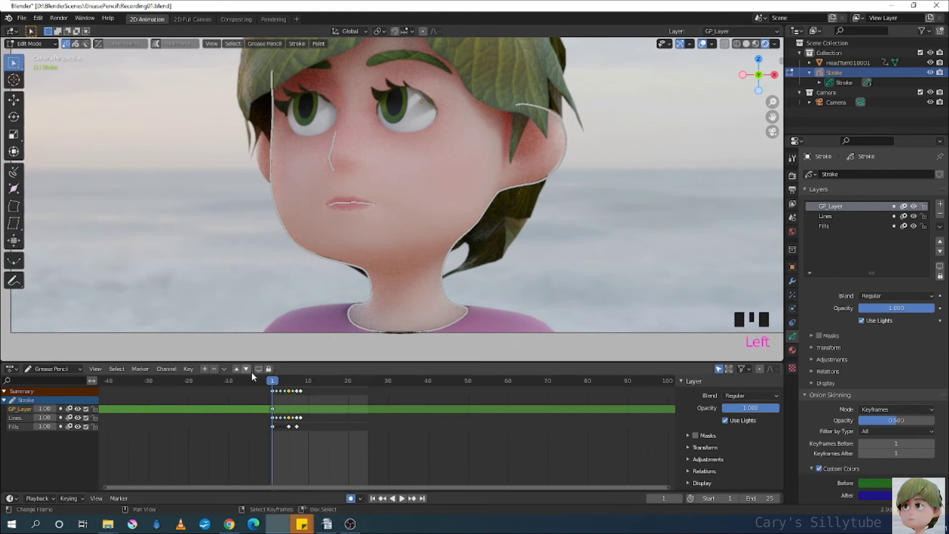
Go to frame 8, switch to Draw mode, and trace the face outline and the visible ear on GP_Layer over the reference
drag(274, 387, 299, 384)
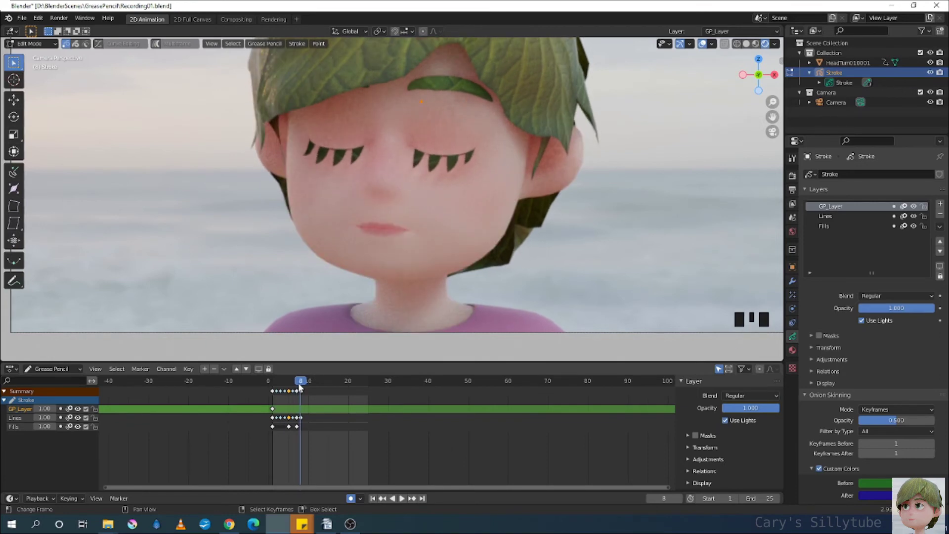
drag(300, 384, 300, 387)
click(33, 43)
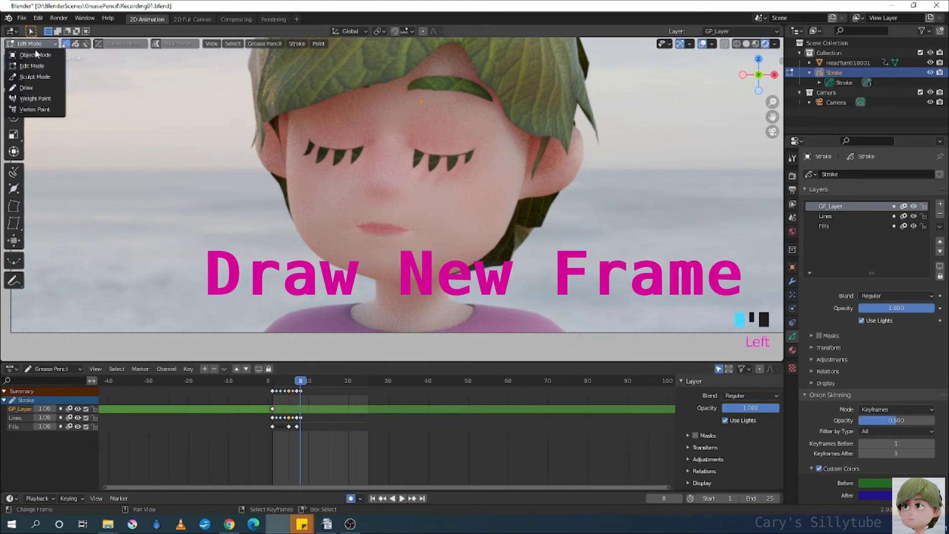
click(41, 90)
click(20, 81)
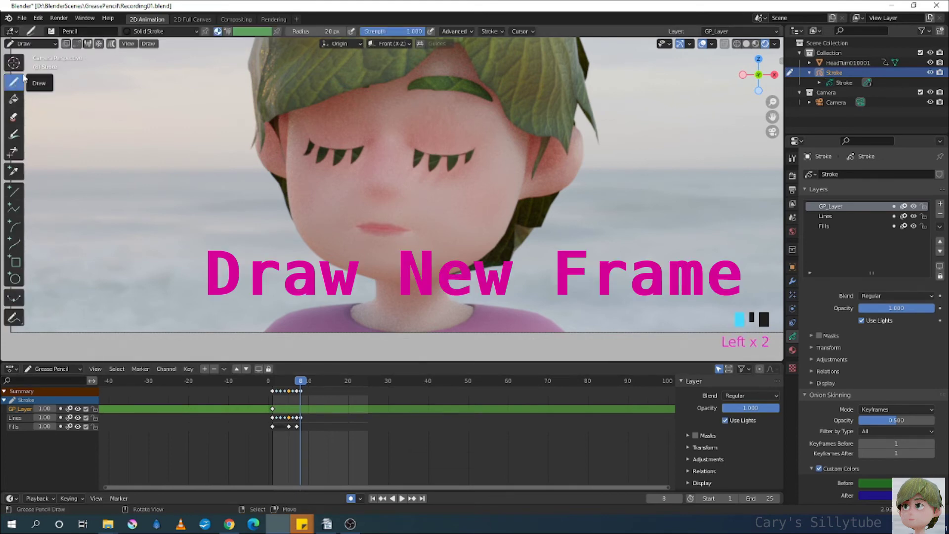
drag(288, 99, 287, 132)
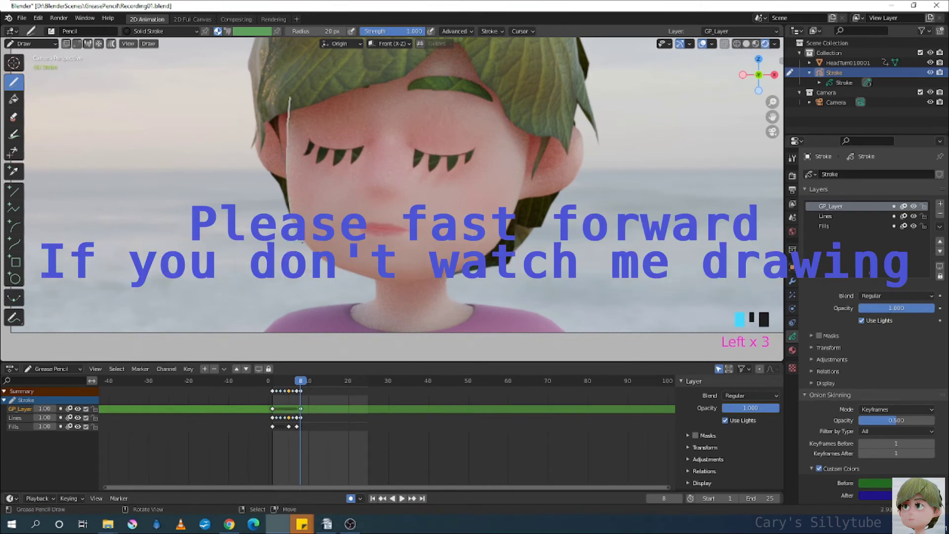
drag(335, 267, 374, 280)
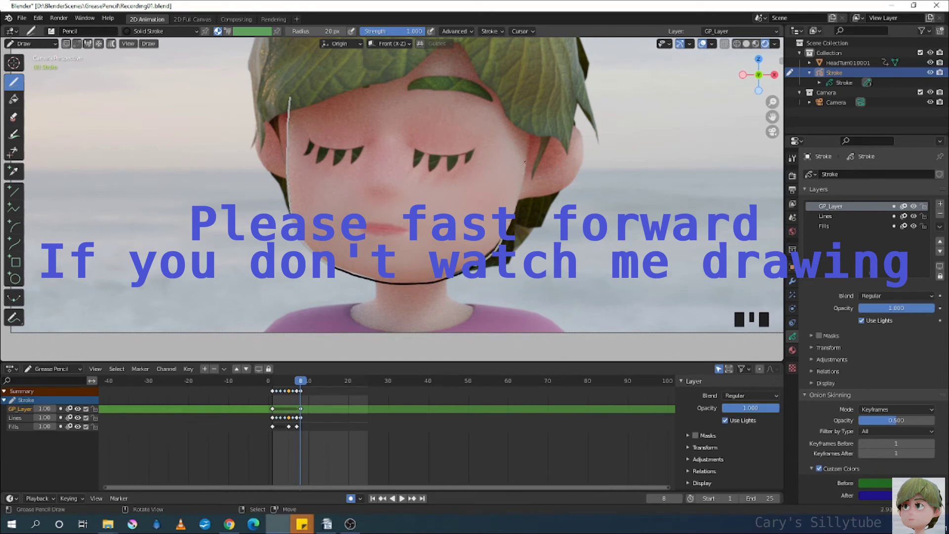
mouse_move(533, 116)
mouse_down()
mouse_move(558, 117)
mouse_move(527, 200)
mouse_up()
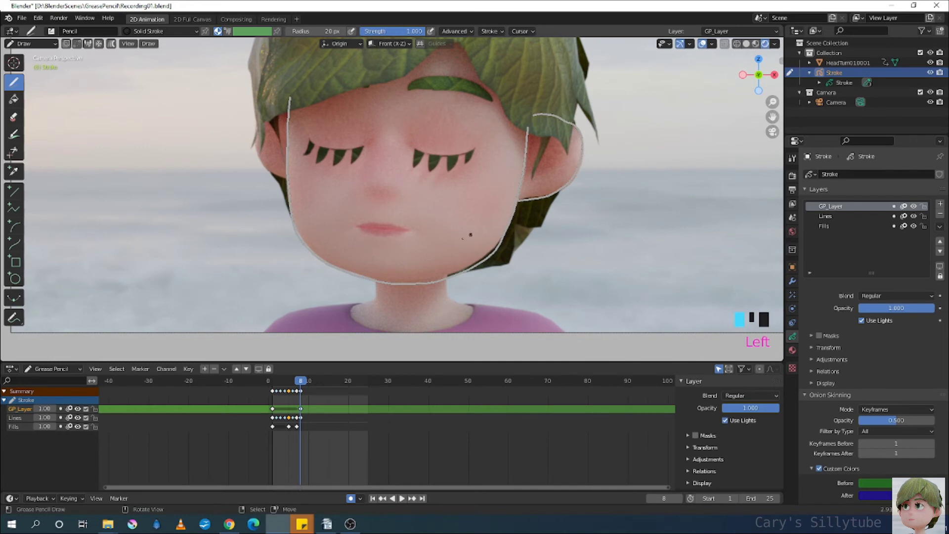
Draw the neck and collar outline, the mouth line and the nose line on frame 8
drag(375, 289, 377, 285)
drag(368, 327, 434, 332)
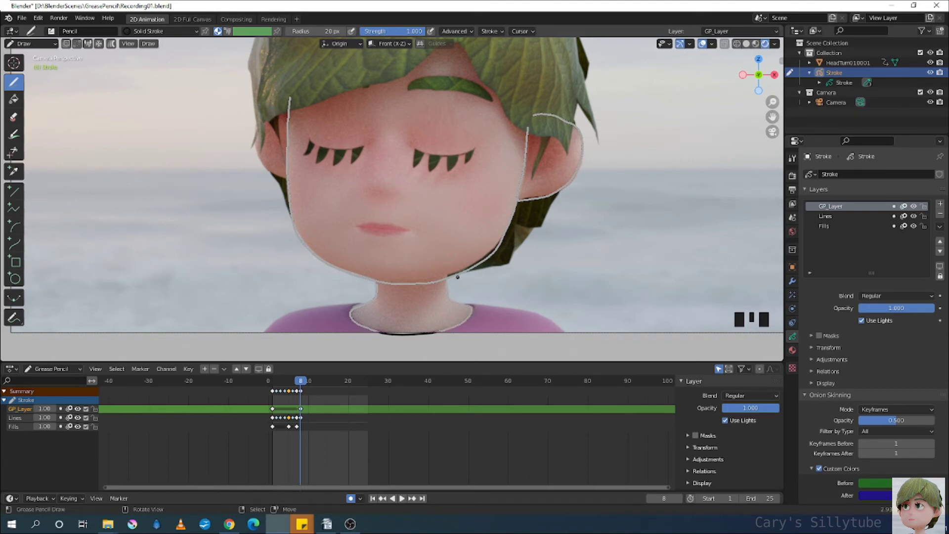
drag(366, 227, 357, 226)
drag(374, 168, 372, 161)
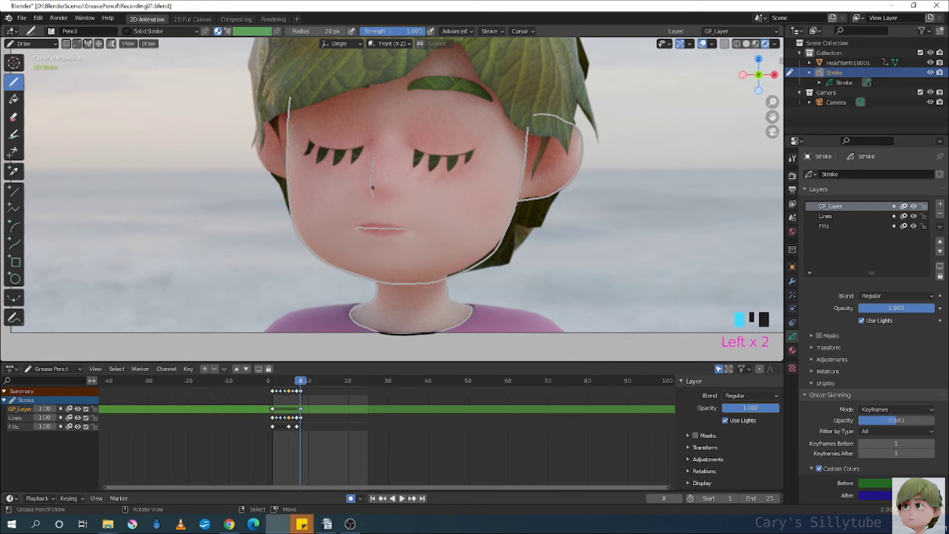
Switch to Edit Mode with Curve Editing enabled and move the face outline's chin and jaw points onto the reference
click(31, 44)
click(39, 65)
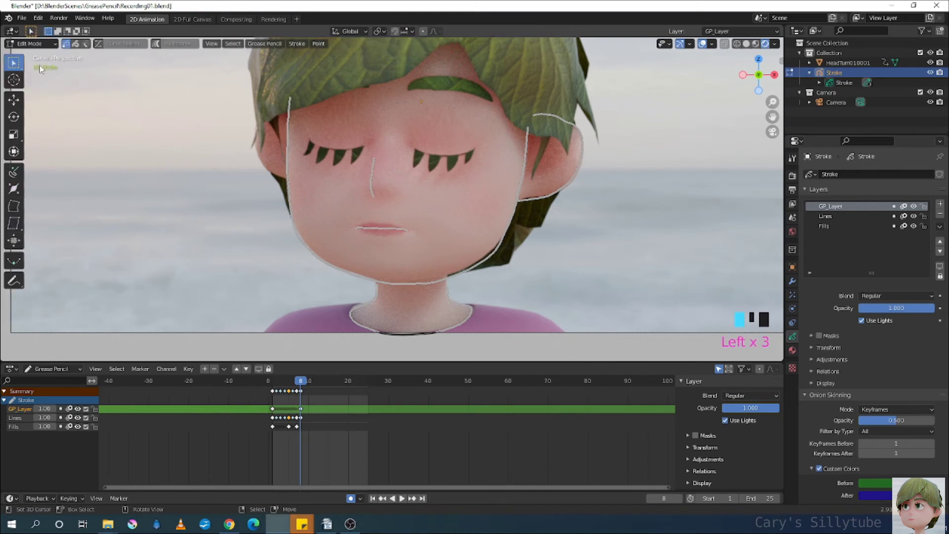
click(99, 45)
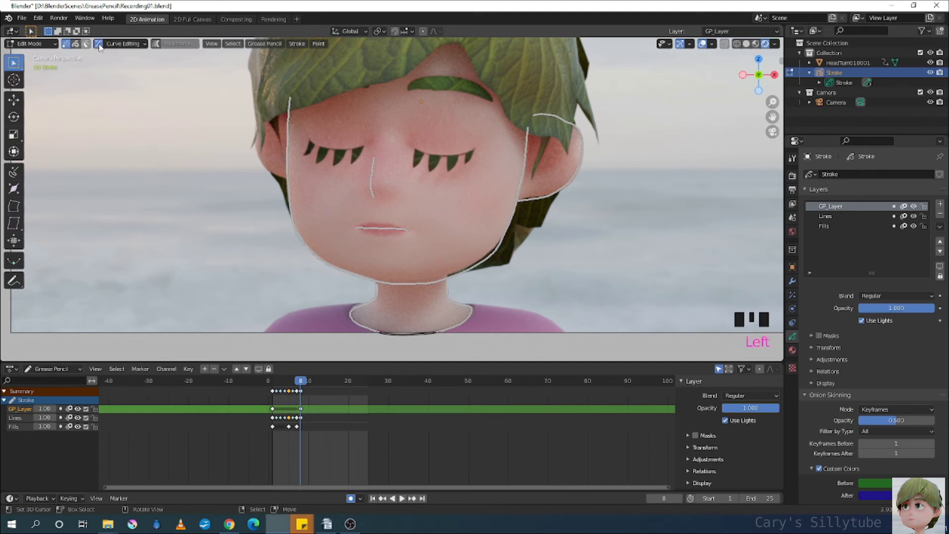
right_click(469, 266)
ctrl+middle_drag(469, 265, 439, 290)
right_click(437, 292)
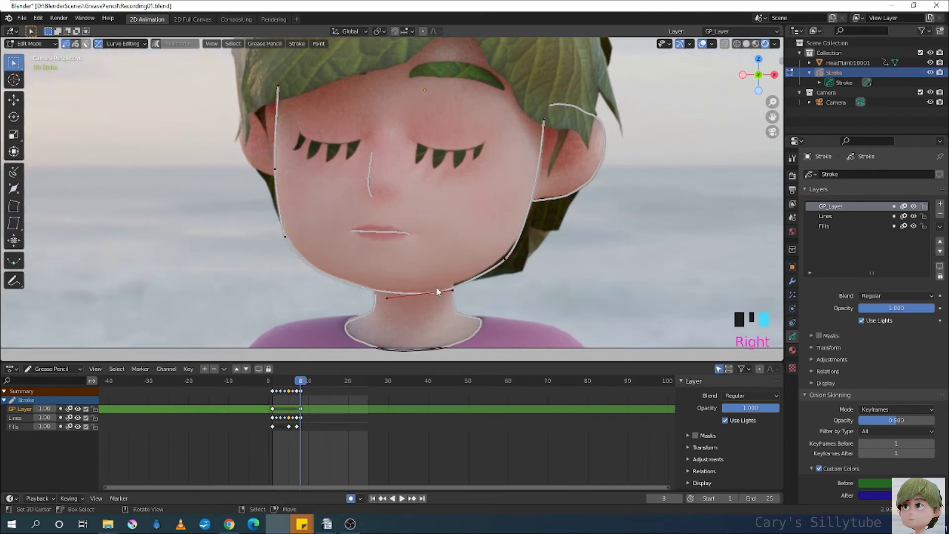
right_drag(437, 288, 436, 286)
mouse_move(505, 257)
right_down()
mouse_move(495, 255)
mouse_move(512, 252)
right_up()
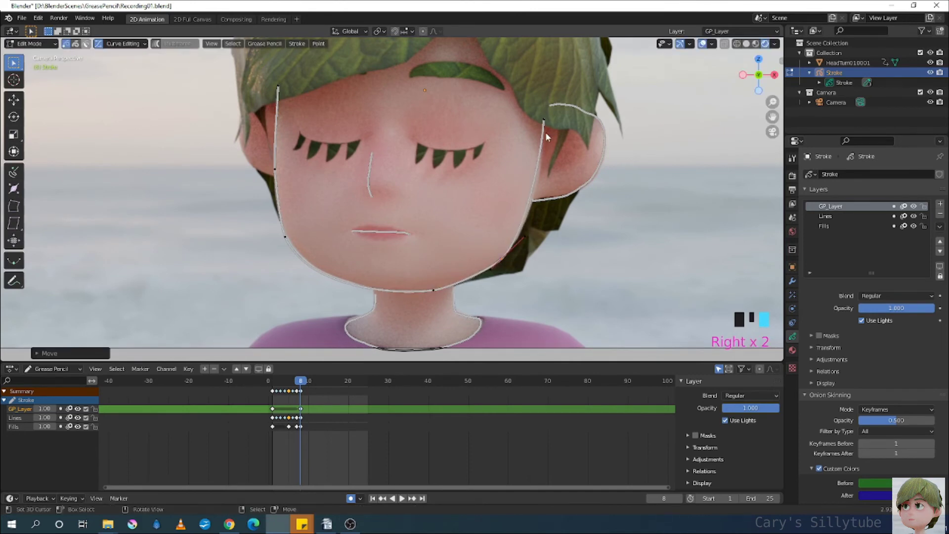
Adjust the upper end of the face outline beside the ear, subdivide the cheek segment and fit it to the cheek
right_click(543, 132)
right_click(546, 126)
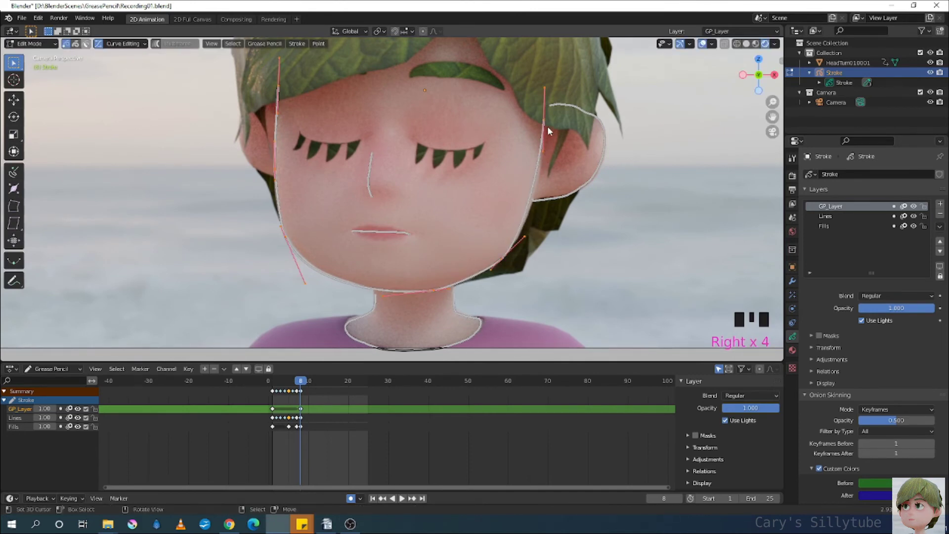
right_click(544, 120)
right_drag(544, 119, 543, 121)
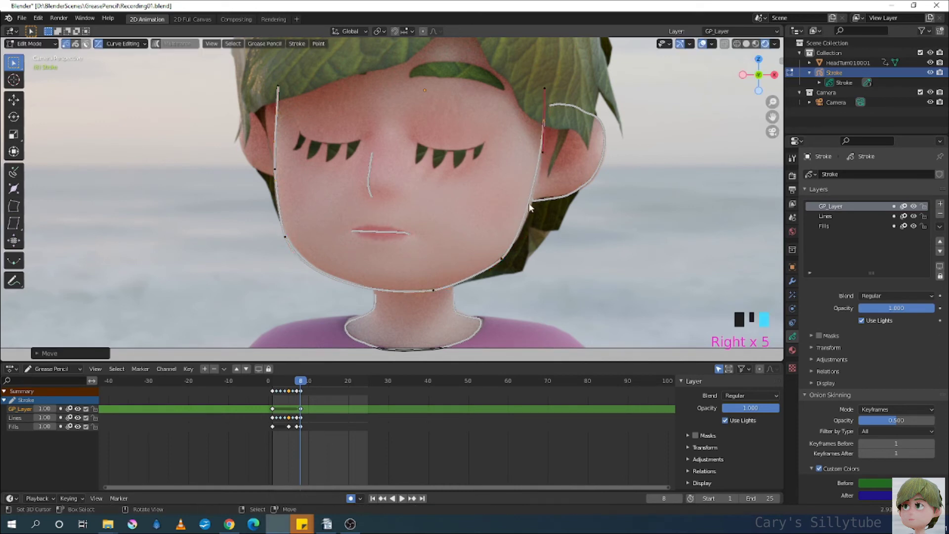
shift+right_click(511, 247)
key(w)
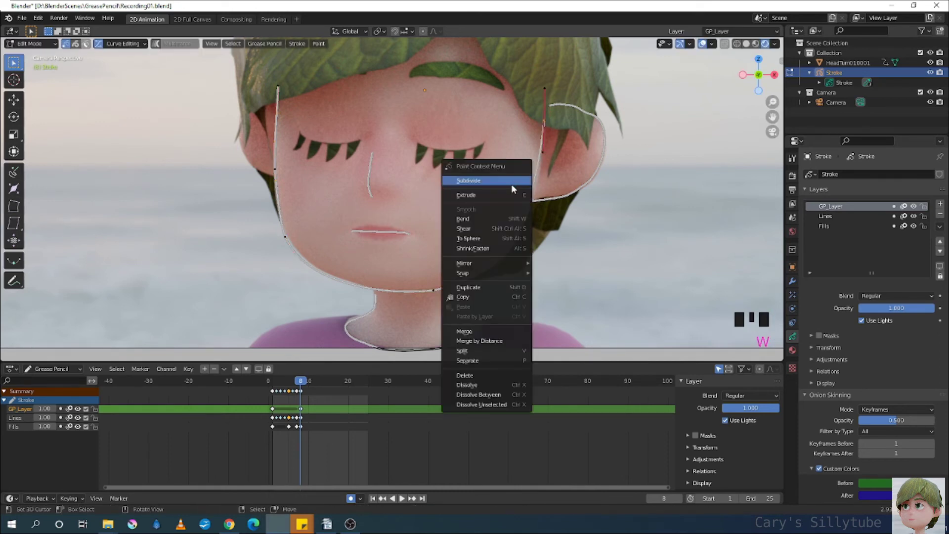
click(508, 185)
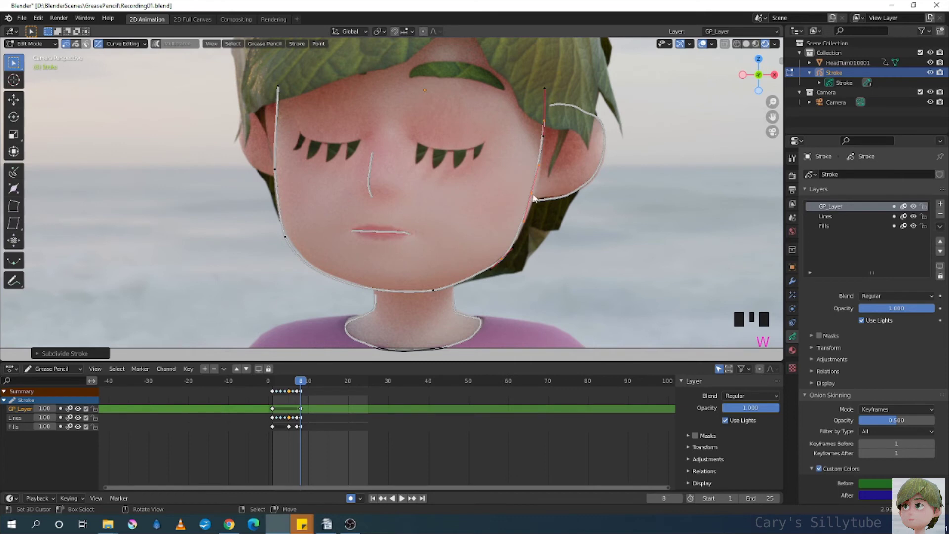
right_drag(534, 198, 543, 199)
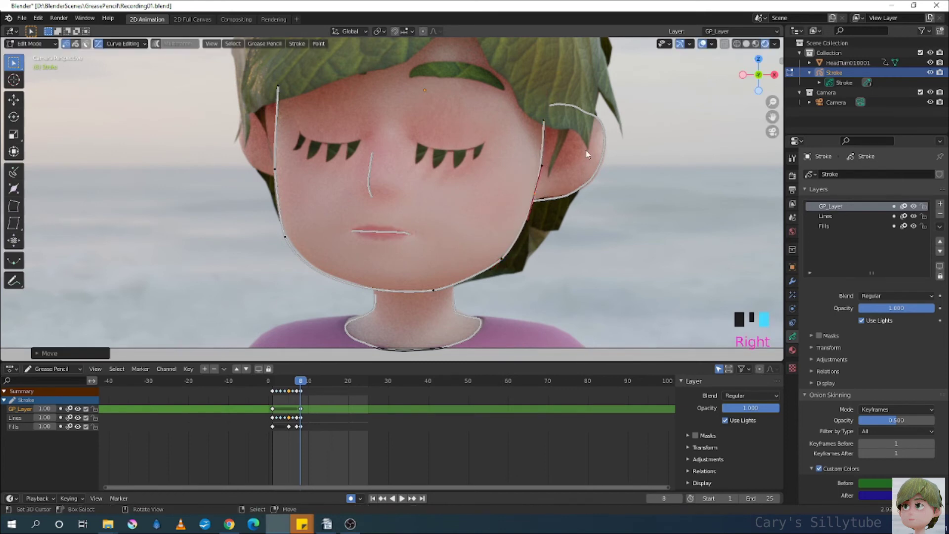
Dissolve surplus points on the ear stroke and reposition the remaining curve points and handles along the ear's edge
right_click(594, 117)
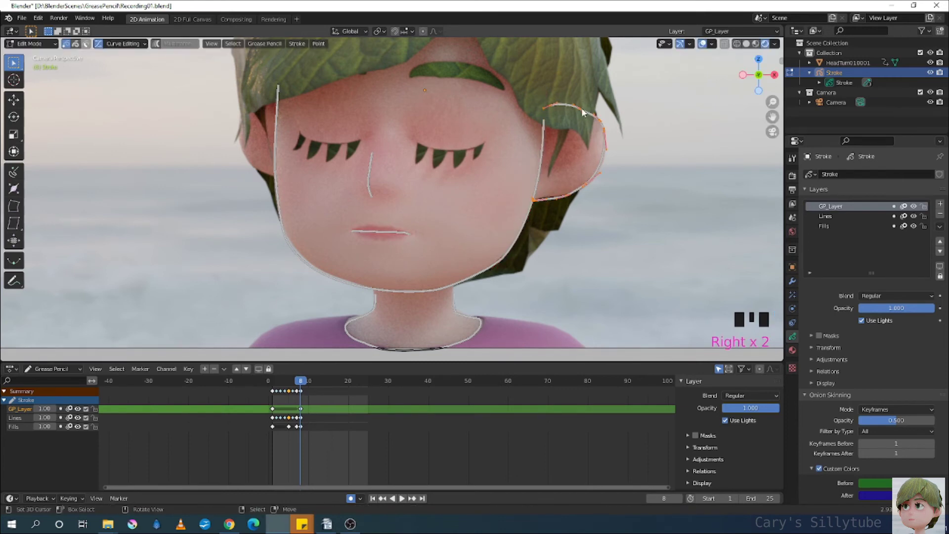
key(x)
click(553, 108)
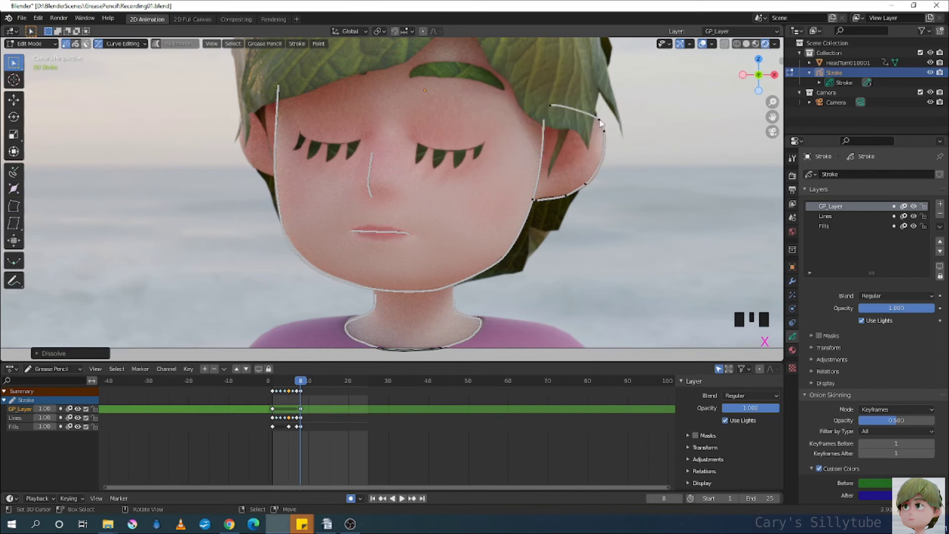
right_click(583, 112)
click(582, 112)
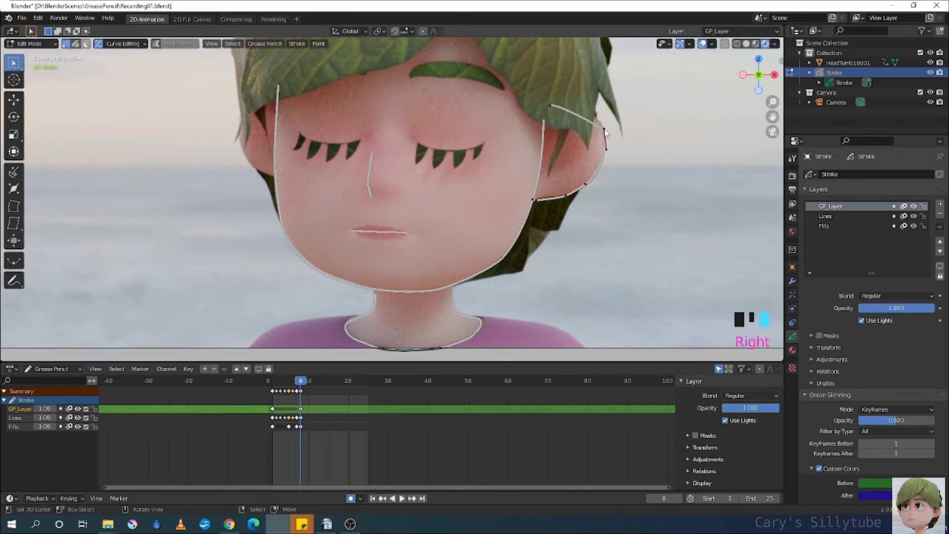
right_drag(604, 130, 585, 100)
right_drag(585, 183, 563, 208)
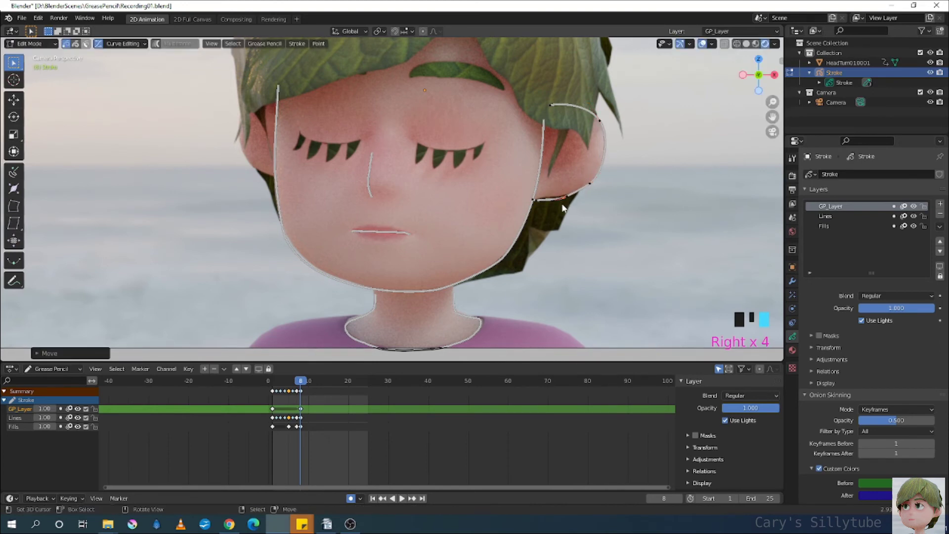
click(556, 207)
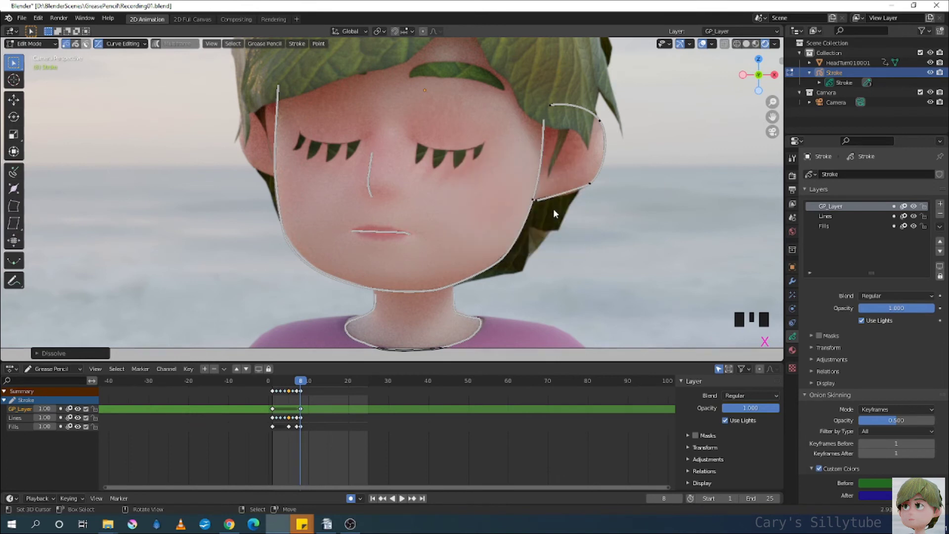
right_drag(538, 202, 558, 199)
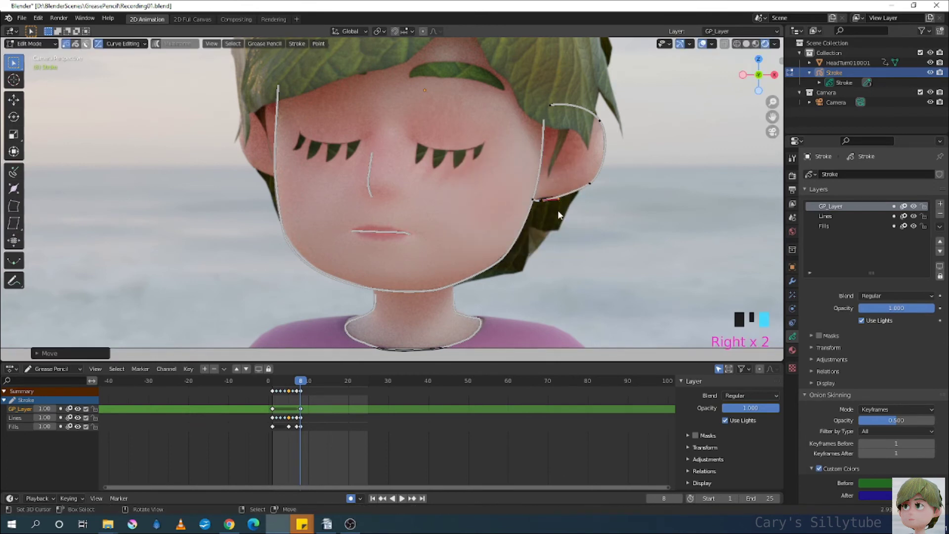
Dissolve the extra point at the ear stroke's lower end and reshape the curve where it meets the cheek
ctrl+middle_drag(557, 209, 675, 205)
right_click(665, 201)
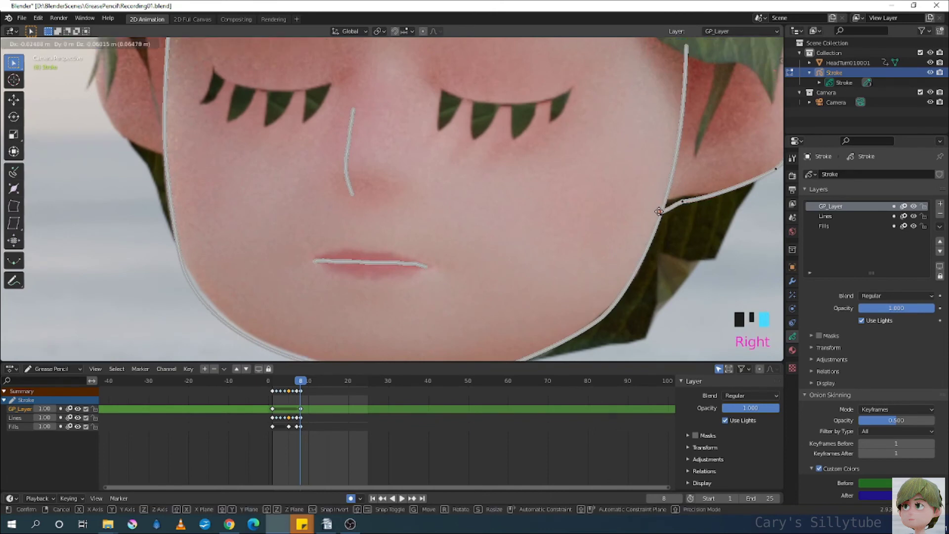
key(x)
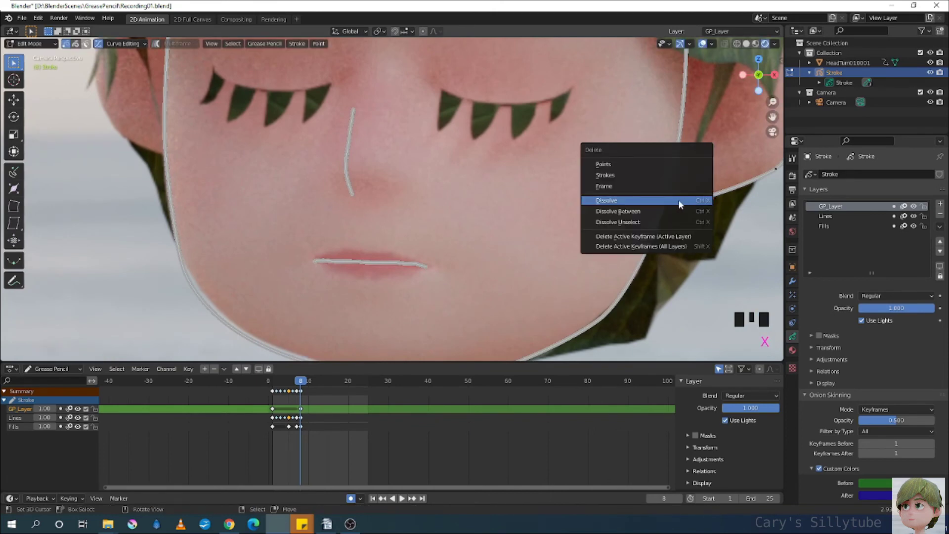
click(680, 204)
right_click(680, 204)
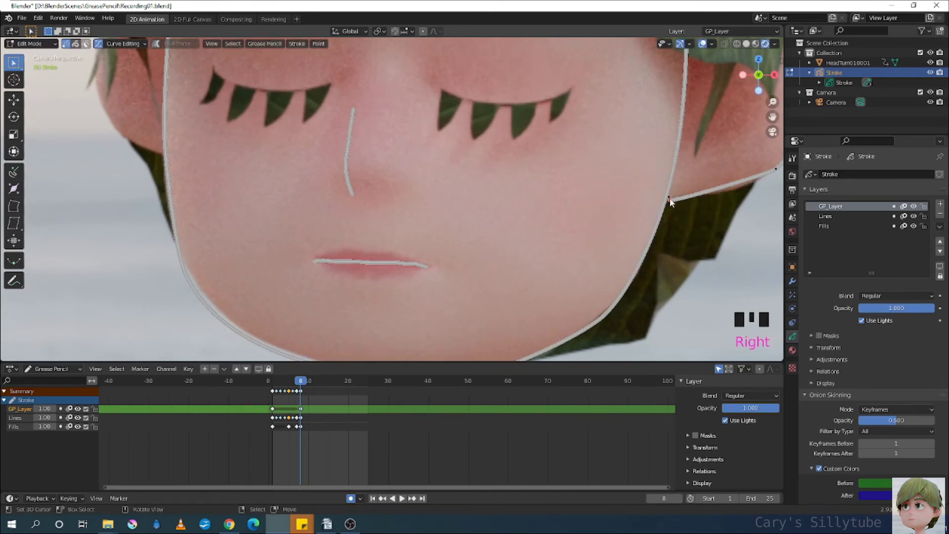
mouse_move(670, 202)
right_down()
mouse_move(731, 194)
mouse_move(653, 203)
mouse_move(728, 200)
right_up()
Adjust the face outline's curve along the jaw opposite the ear to follow the reference
ctrl+middle_drag(677, 210, 549, 262)
right_click(289, 261)
right_drag(276, 245, 298, 233)
mouse_move(298, 232)
ctrl+middle_down()
mouse_move(578, 233)
mouse_move(511, 281)
ctrl+middle_up()
Move both upper ends of the neck stroke up to meet the chin line
right_click(476, 282)
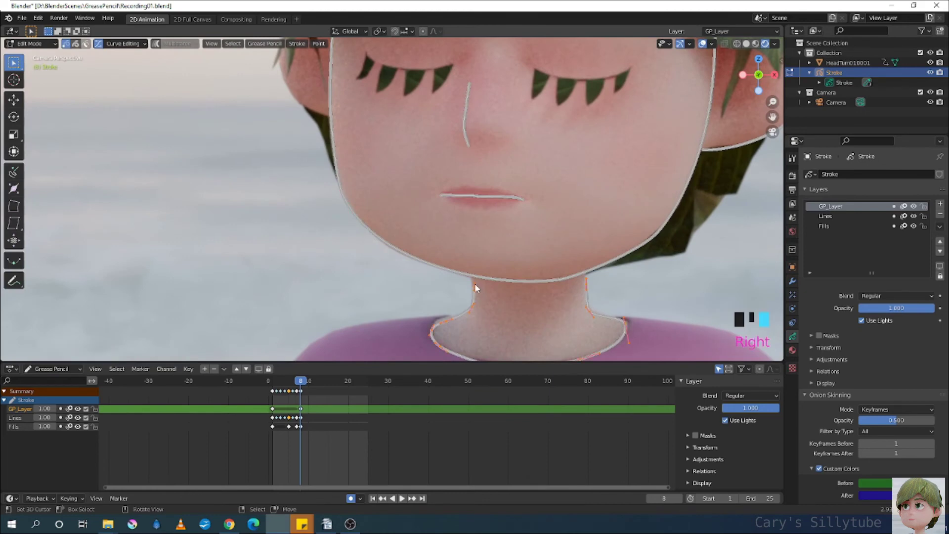
right_click(473, 285)
right_drag(473, 285, 472, 300)
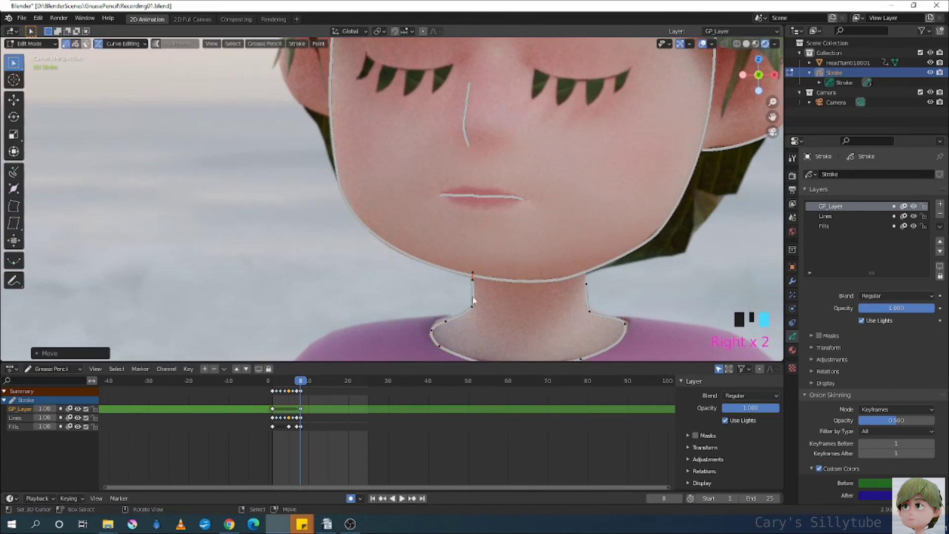
right_drag(586, 284, 584, 270)
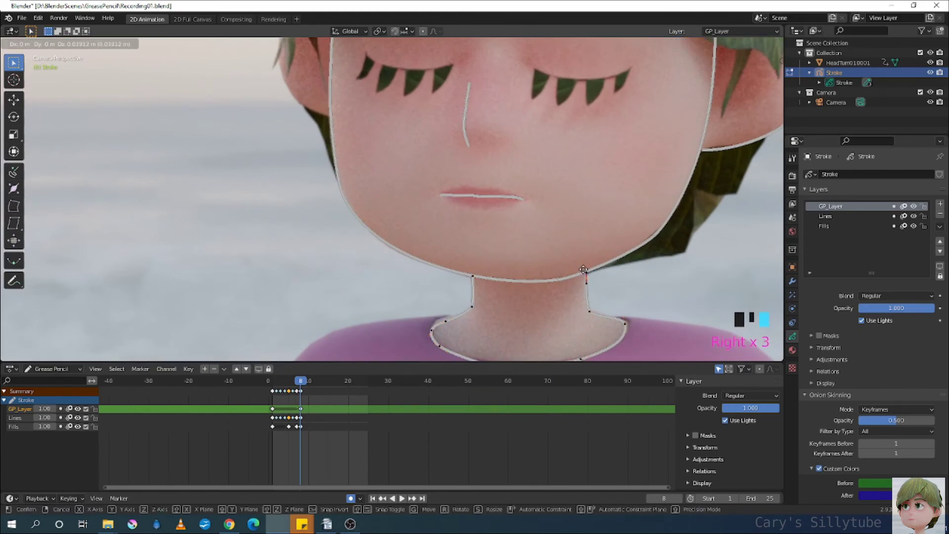
shift+middle_drag(618, 292, 598, 244)
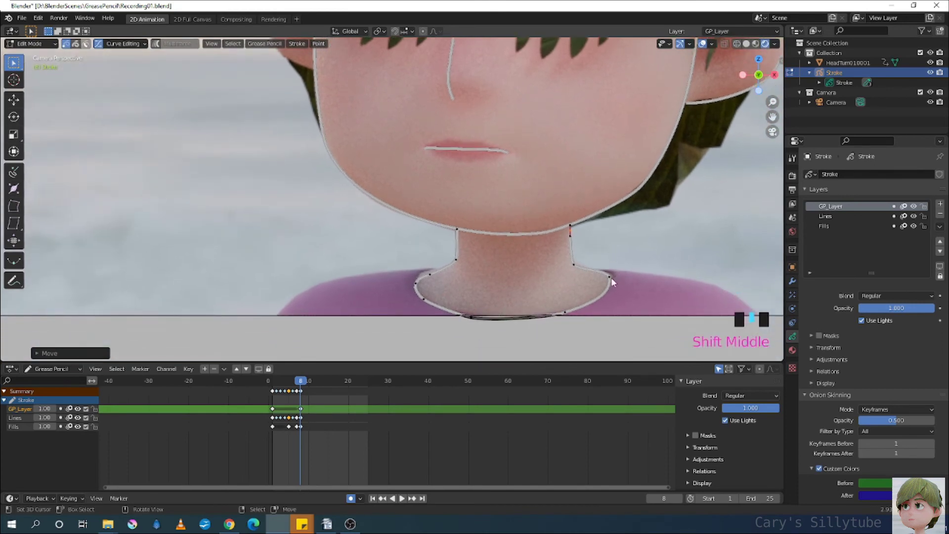
Refine the points at the base of the neck and change the handle type of the collar point opposite the ear
right_drag(573, 268, 575, 264)
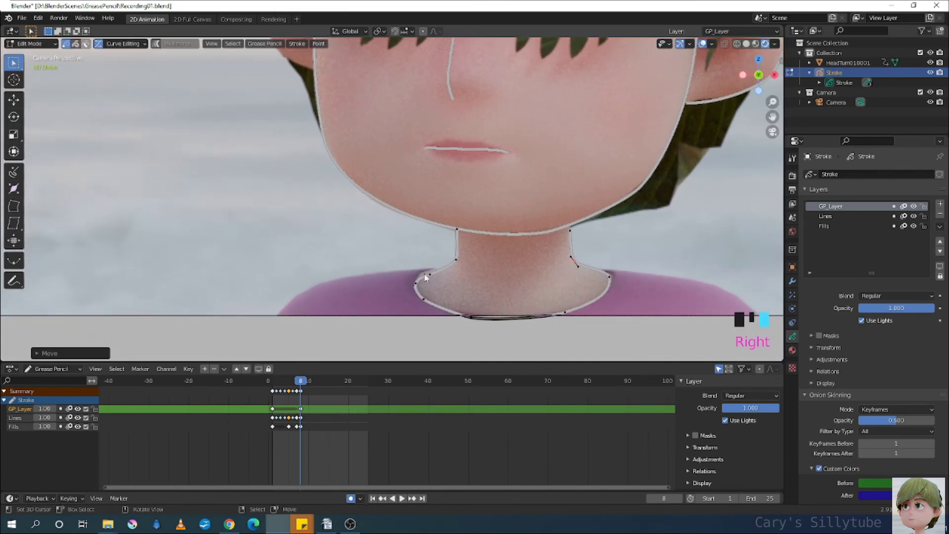
right_drag(430, 275, 422, 272)
key(v)
click(428, 271)
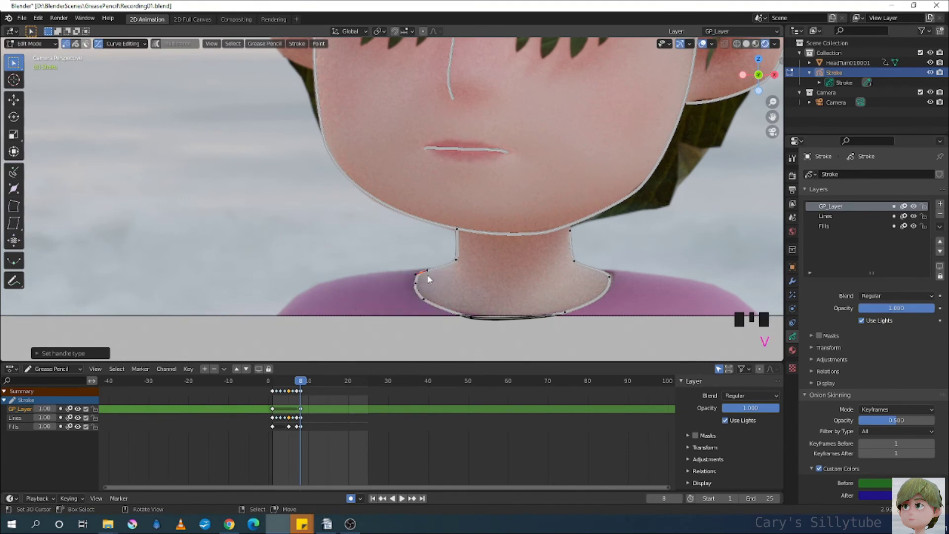
Dissolve the extra point on the collar curve opposite the ear and reshape its corner to follow the neckline
right_click(416, 281)
key(x)
click(413, 282)
right_click(419, 274)
right_drag(413, 279, 408, 280)
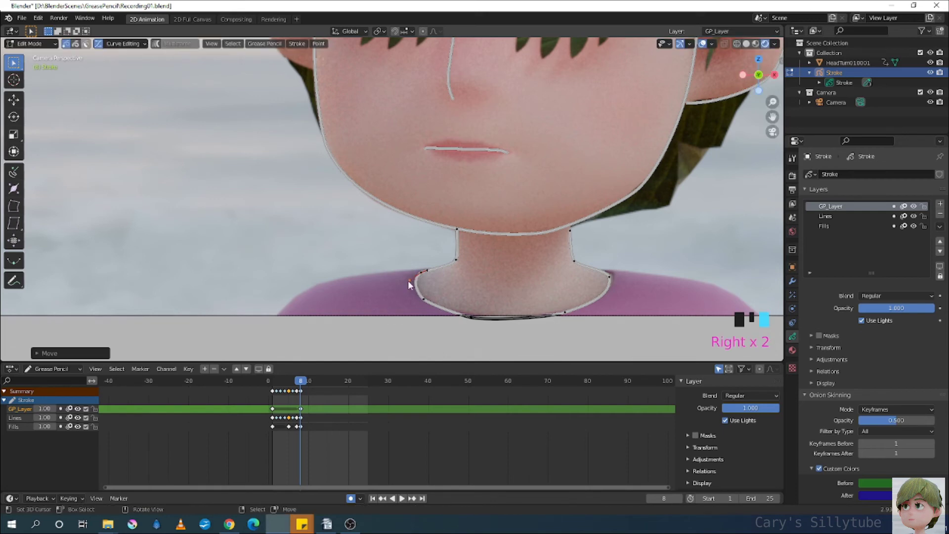
Set the handle type of the collar's ear-side corner point to Free
right_click(610, 272)
key(v)
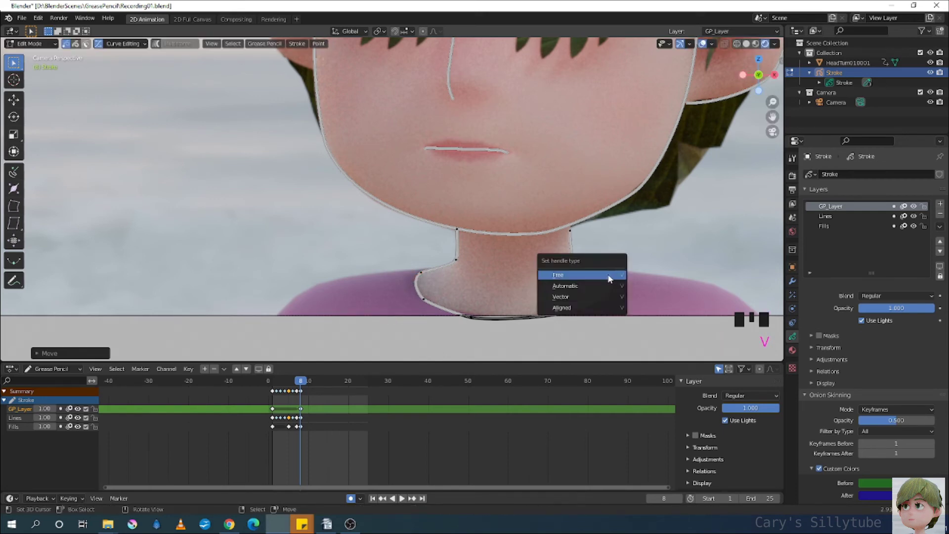
click(610, 275)
ctrl+middle_drag(610, 276, 585, 237)
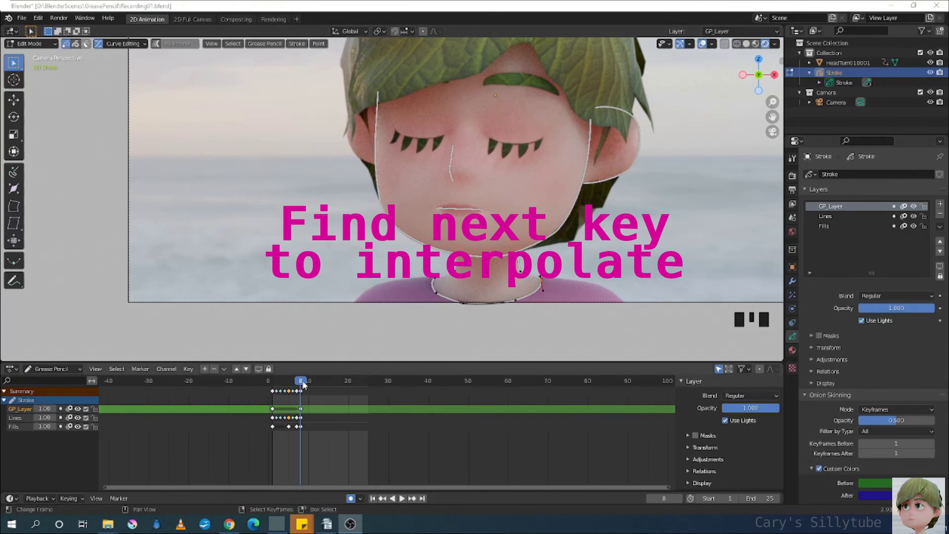
Advance the timeline to frame 13 for the next key pose
drag(304, 385, 322, 387)
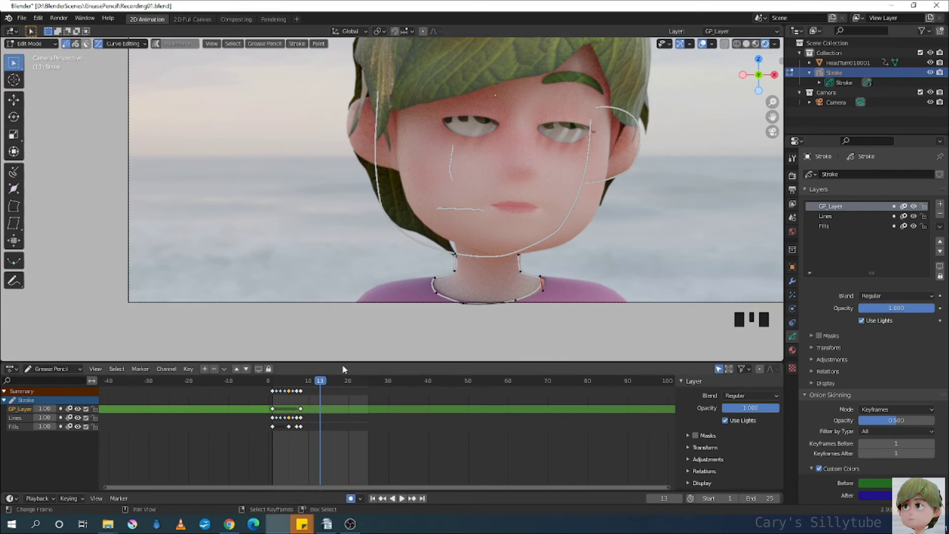
Duplicate the GP_Layer keyframe at frame 8 to frame 13
right_click(301, 410)
key(shift+d)
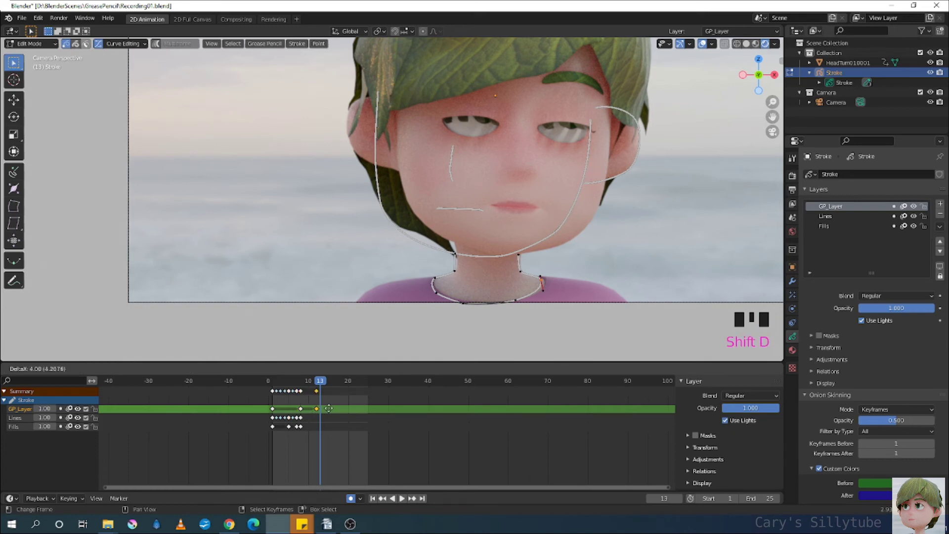
click(332, 408)
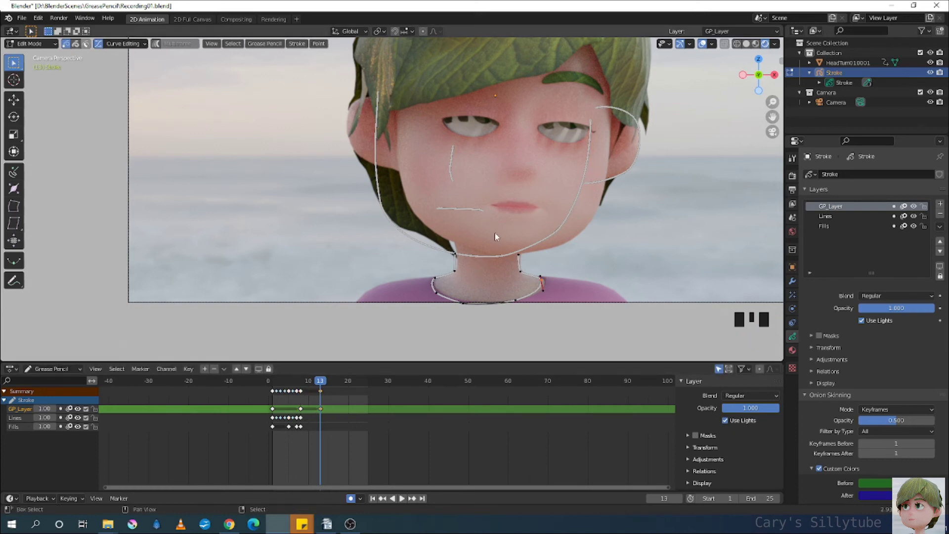
Move the ear-side jaw point out to the reference jawline and reshape the ear curve around the reference ear
shift+middle_drag(495, 233, 492, 211)
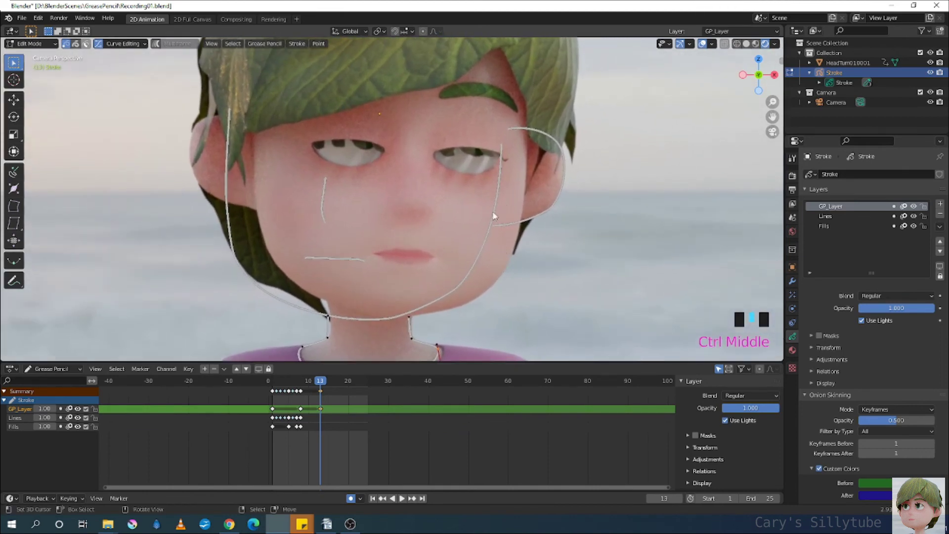
right_click(459, 290)
right_drag(460, 287, 483, 293)
right_click(518, 221)
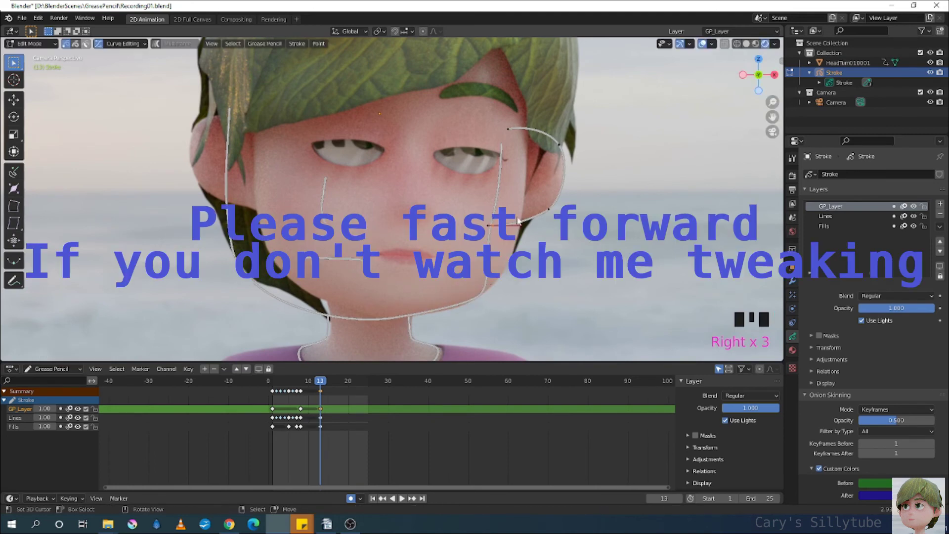
right_drag(510, 131, 531, 132)
mouse_move(495, 228)
right_down()
mouse_move(537, 216)
mouse_move(518, 220)
mouse_move(508, 263)
right_up()
right_click(550, 210)
right_click(521, 218)
Move the ear-side end of the face outline up to the hairline and refine its lower jaw and chin points
right_click(501, 152)
mouse_move(501, 148)
right_down()
mouse_move(527, 124)
mouse_move(531, 104)
right_up()
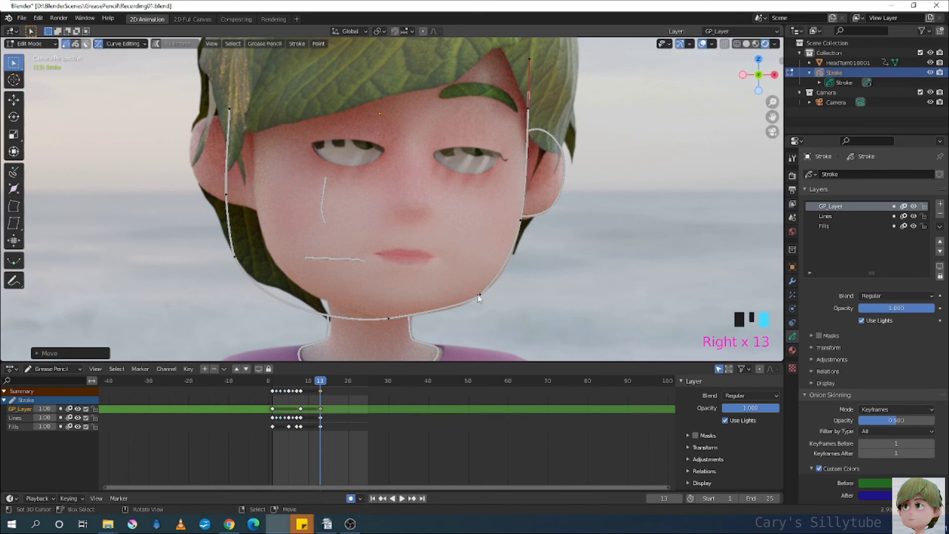
right_click(478, 296)
right_drag(496, 279, 473, 298)
mouse_move(388, 318)
right_down()
mouse_move(422, 301)
mouse_move(401, 318)
right_up()
Reshape the face outline opposite the drawn ear, moving its jaw, cheek and upper end points onto the reference face edge
shift+middle_drag(486, 289, 547, 299)
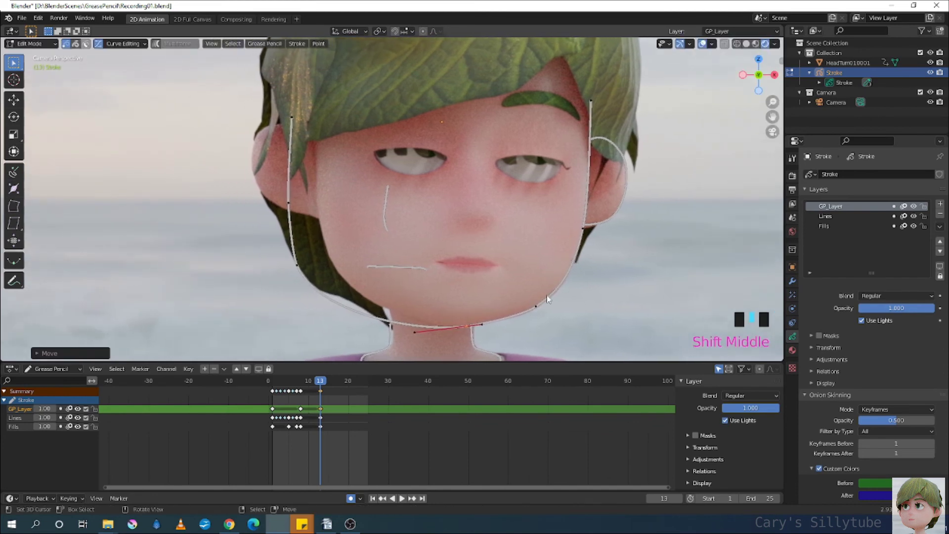
right_drag(296, 265, 344, 263)
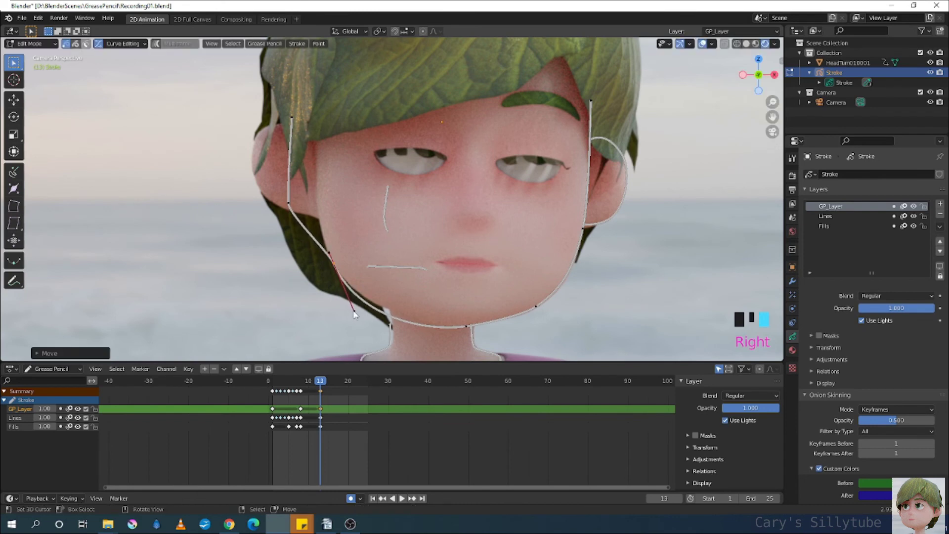
right_drag(353, 314, 353, 299)
right_click(465, 328)
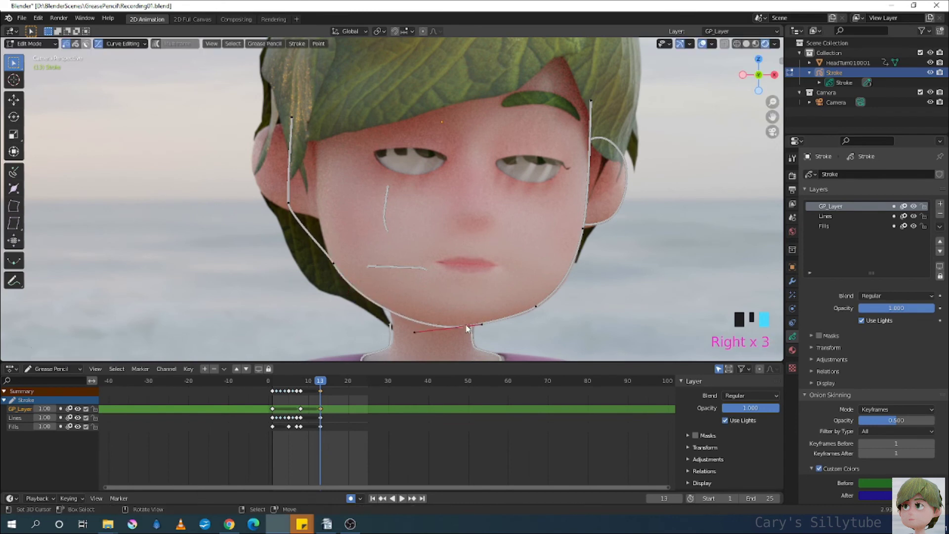
right_drag(417, 334, 413, 301)
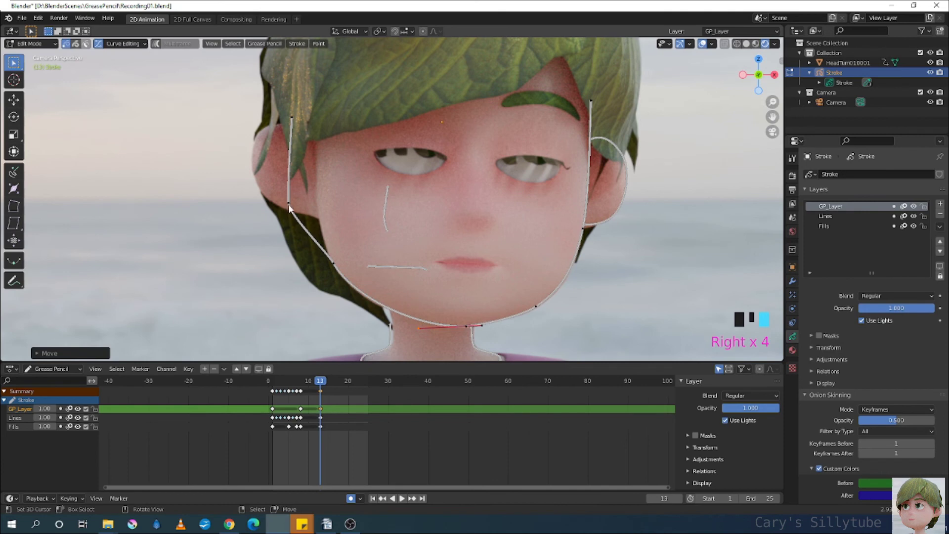
right_drag(289, 208, 316, 197)
right_drag(295, 119, 318, 108)
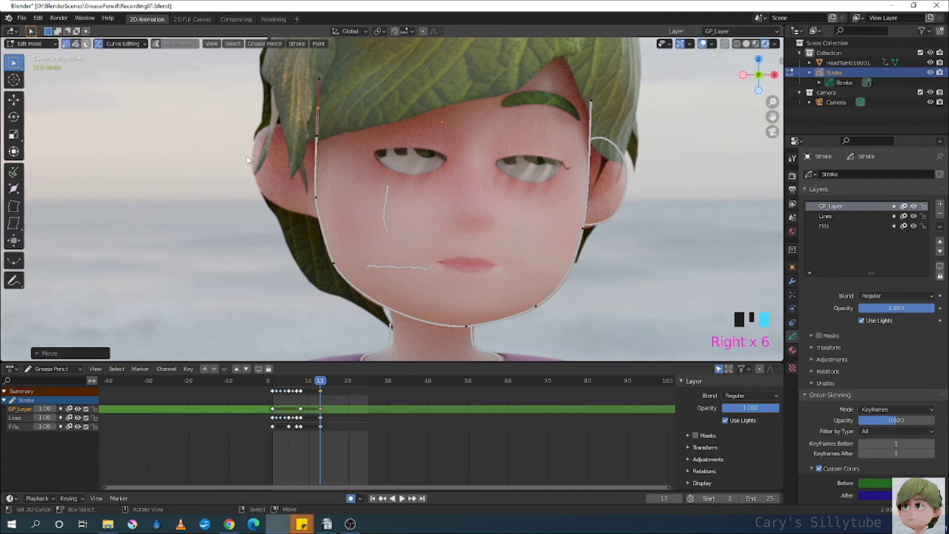
Move the neck line's points opposite the drawn ear to follow the reference neck below the jaw
mouse_move(546, 280)
shift+middle_down()
mouse_move(519, 245)
mouse_move(473, 233)
shift+middle_up()
shift+middle_drag(460, 291, 465, 234)
right_click(420, 270)
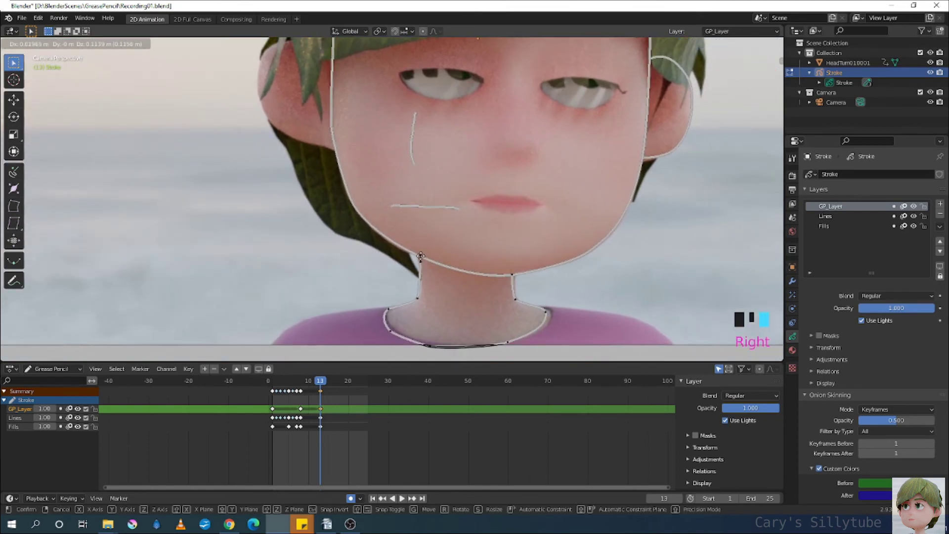
right_click(420, 299)
right_drag(420, 299, 417, 299)
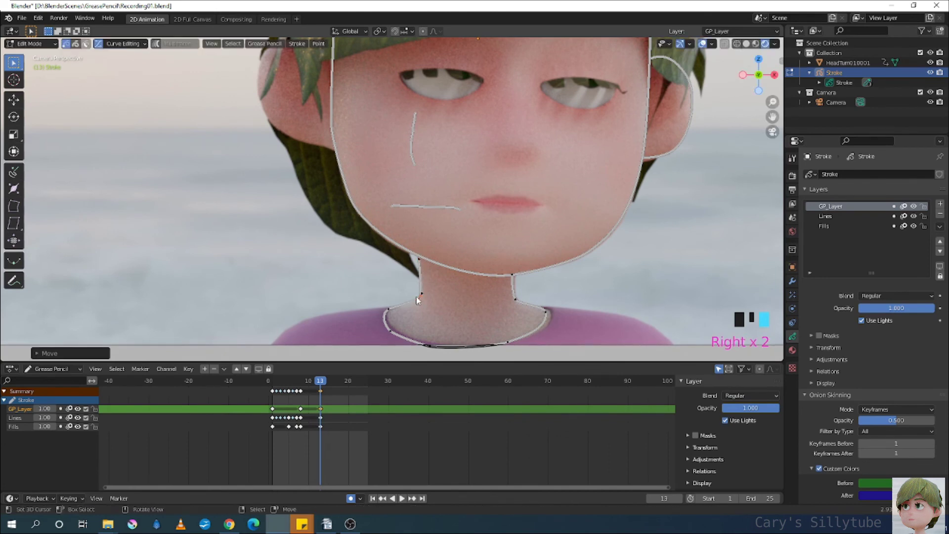
Adjust the collar curve's points and handles on both sides to fit the reference neckline
shift+middle_drag(414, 322, 426, 280)
right_click(406, 286)
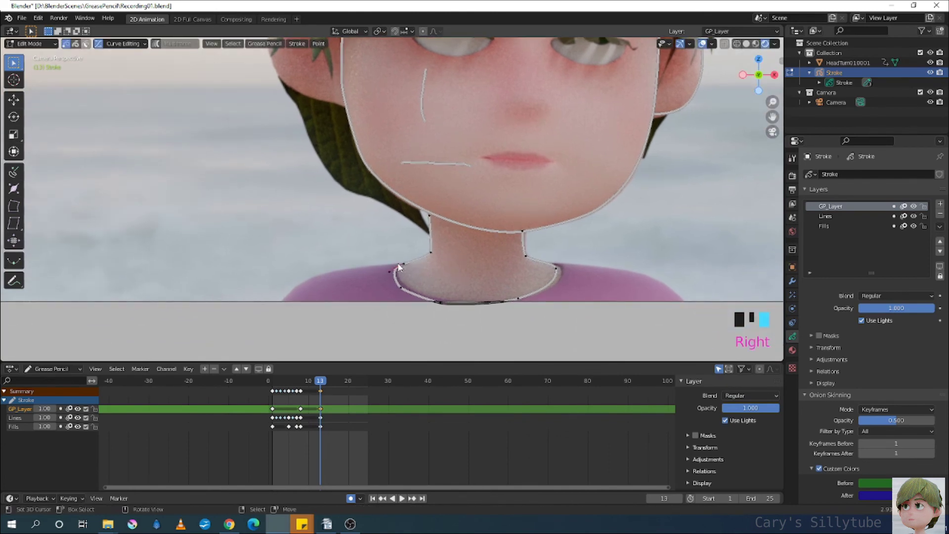
right_click(406, 286)
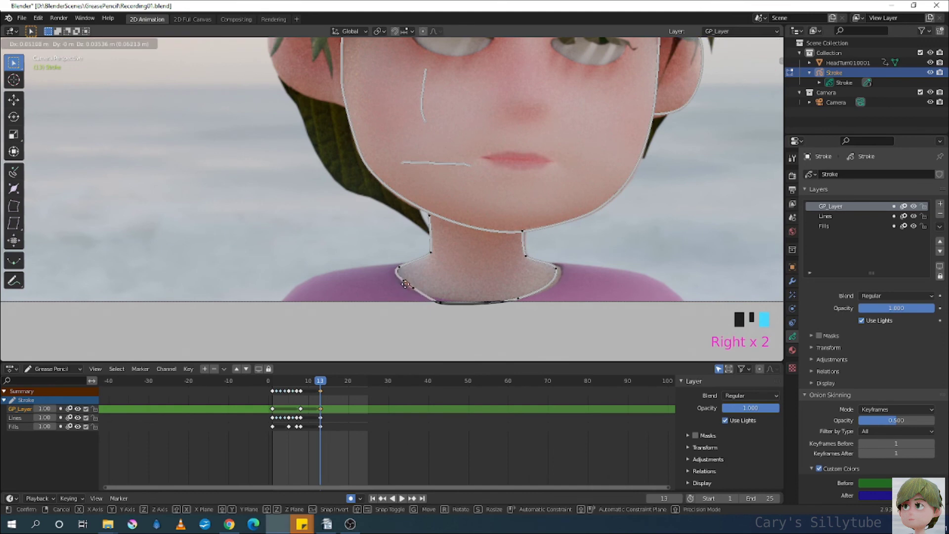
right_drag(440, 302, 442, 299)
right_drag(557, 265, 562, 269)
right_drag(557, 263, 560, 283)
Move the whole mouth stroke onto the reference lips and adjust its points to follow the lip line
mouse_move(580, 263)
ctrl+middle_down()
mouse_move(529, 240)
mouse_move(472, 237)
ctrl+middle_up()
right_click(450, 229)
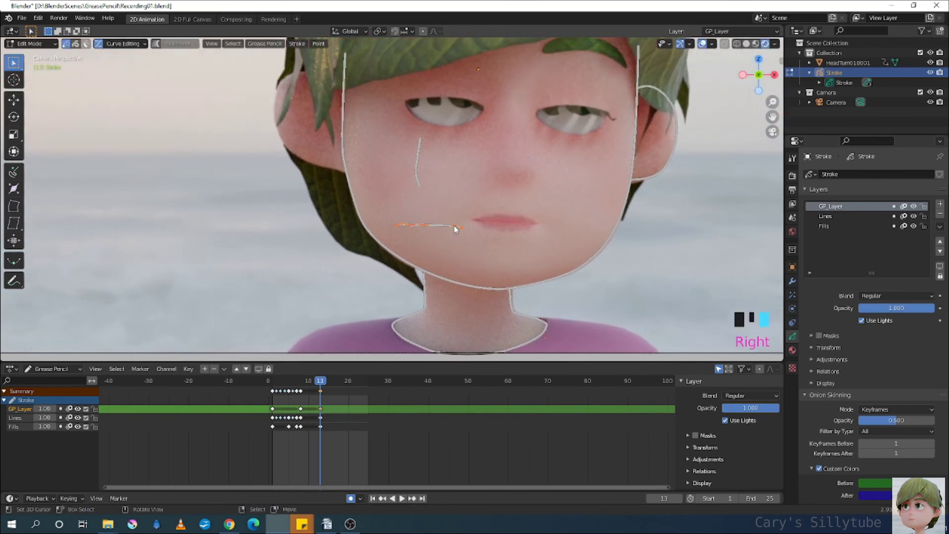
key(l)
key(g)
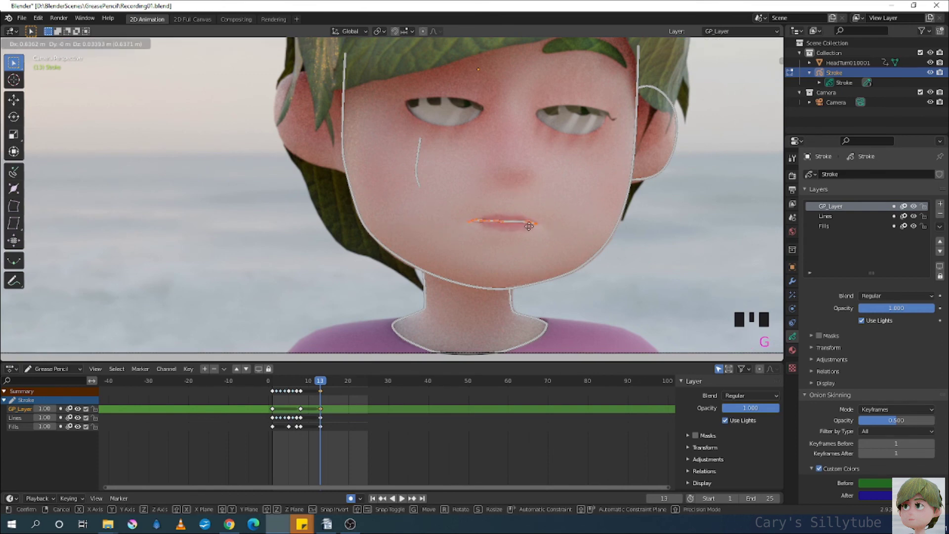
click(532, 228)
ctrl+middle_drag(531, 224, 472, 283)
mouse_move(443, 283)
right_down()
mouse_move(515, 288)
mouse_move(483, 285)
right_up()
right_drag(544, 288, 539, 289)
Move the whole nose stroke across the face to beside the reference nose
right_click(340, 200)
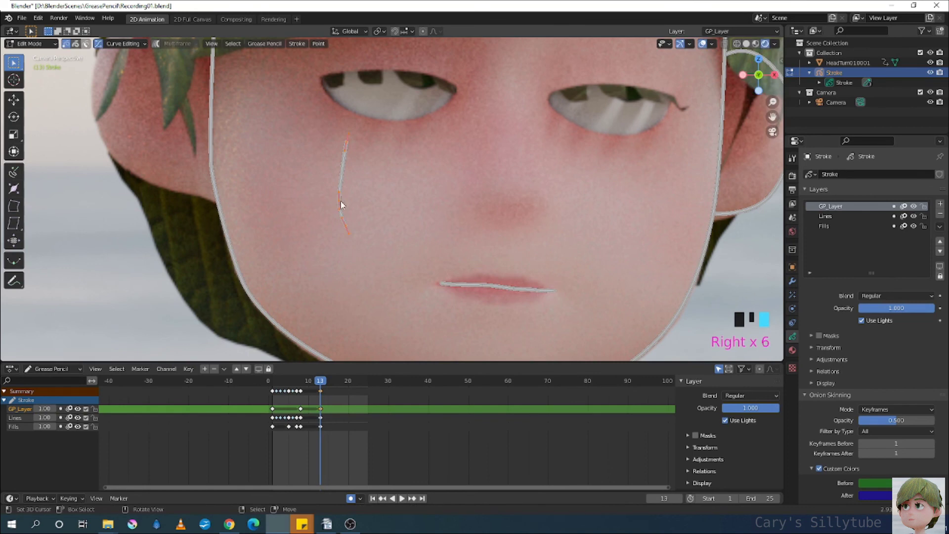
key(l)
key(g)
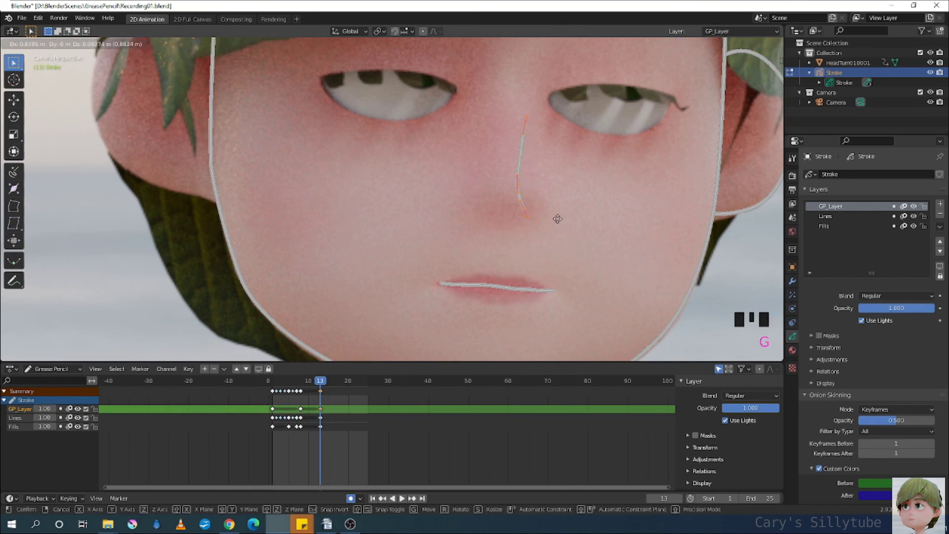
click(580, 213)
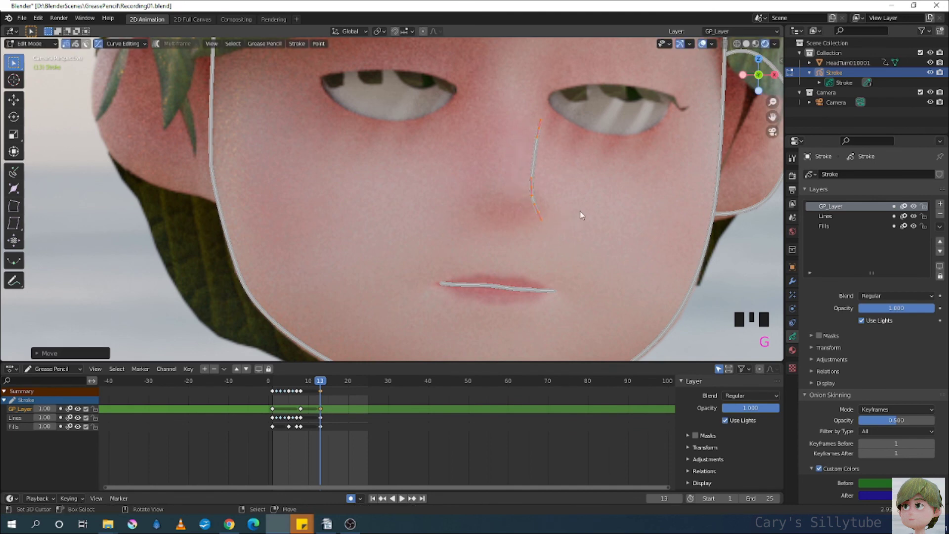
Reshape the nose stroke by moving its middle point outward and angling its lower end back under the nose
right_click(534, 189)
key(g)
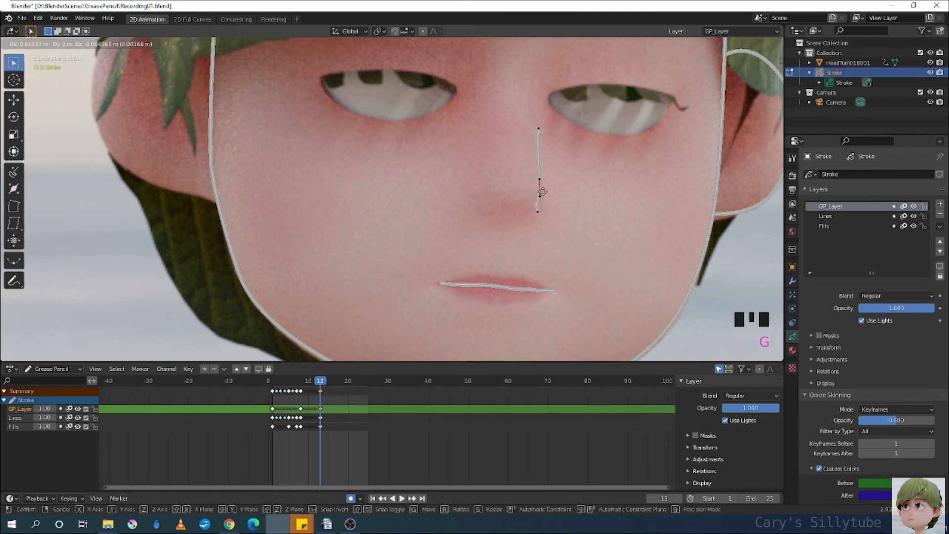
click(545, 187)
right_click(538, 211)
key(g)
right_drag(527, 217, 524, 216)
right_drag(526, 207, 540, 206)
click(539, 206)
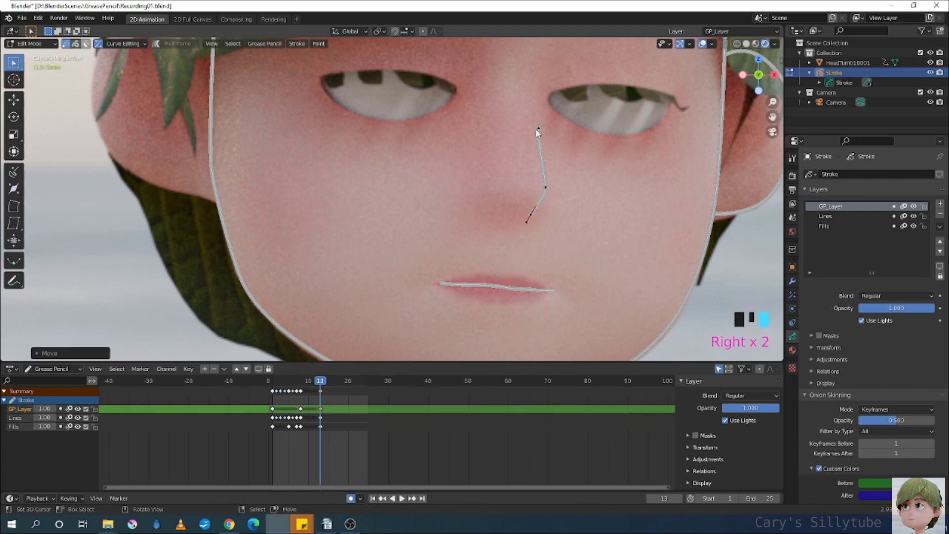
Fine-tune the face outline's cheek handle opposite the drawn ear to follow the reference cheek
ctrl+middle_drag(538, 132, 318, 191)
right_click(287, 179)
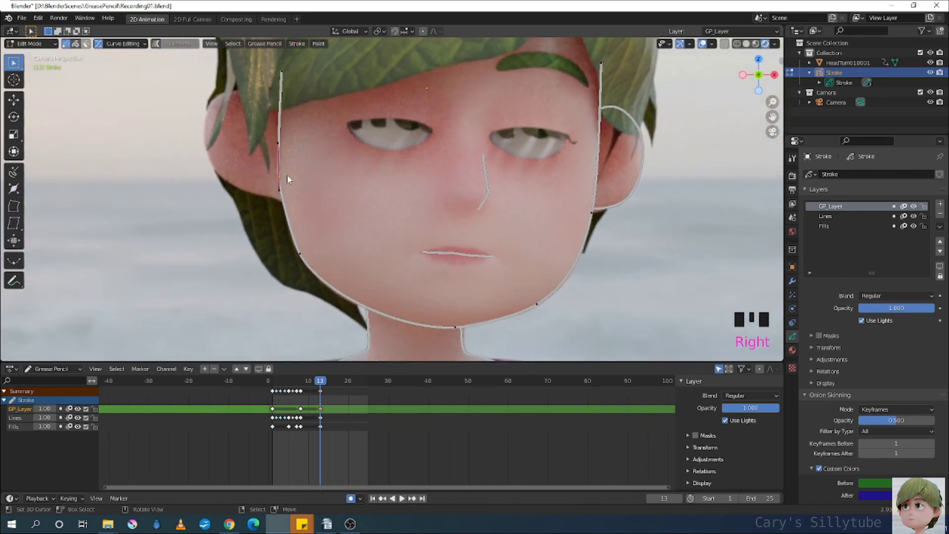
right_drag(280, 175, 282, 174)
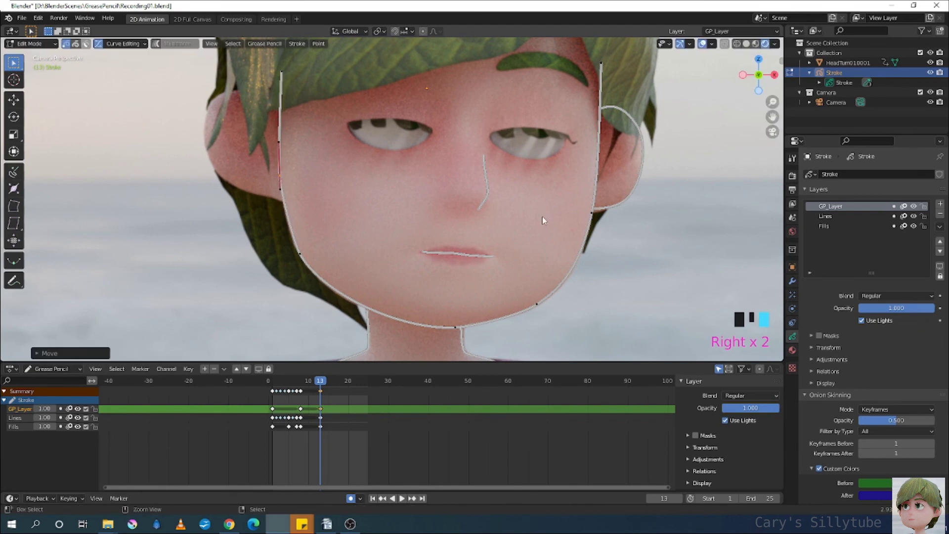
ctrl+middle_drag(542, 217, 501, 246)
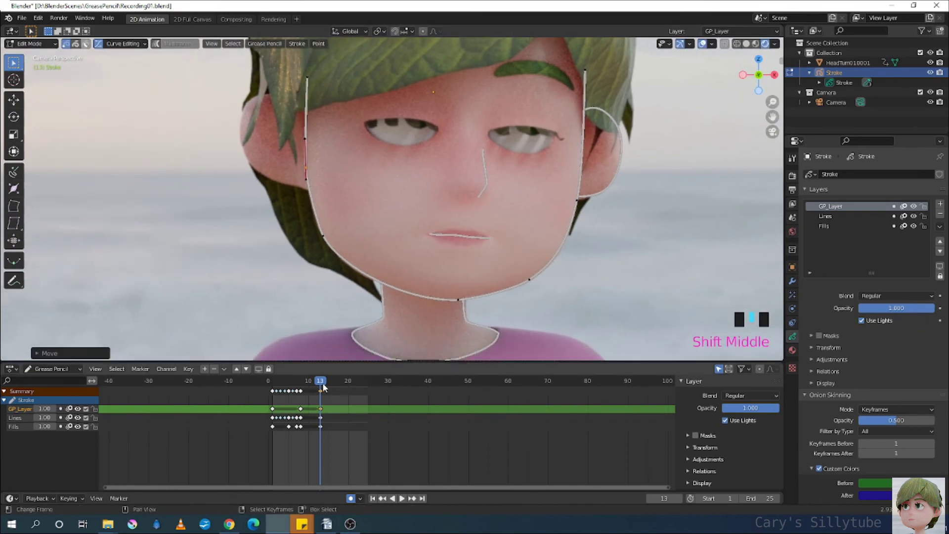
Go to frame 11, turn off Curve Editing and interpolate the stroke sequence between the frame 8 and frame 13 poses
drag(321, 382, 312, 382)
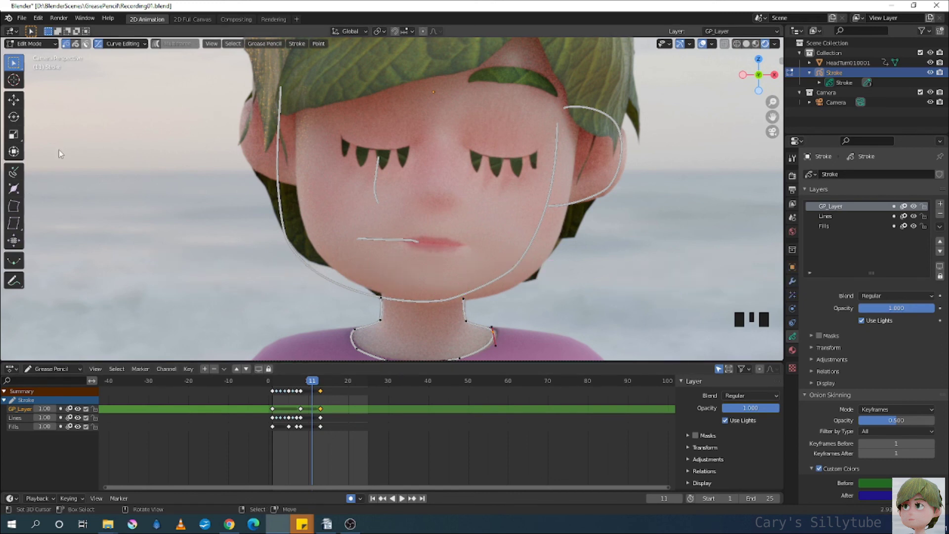
click(255, 44)
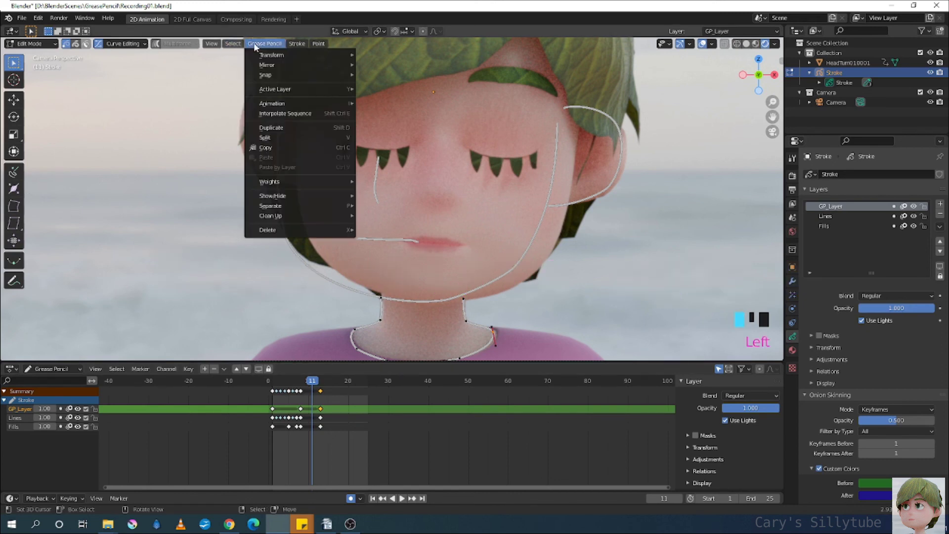
click(317, 114)
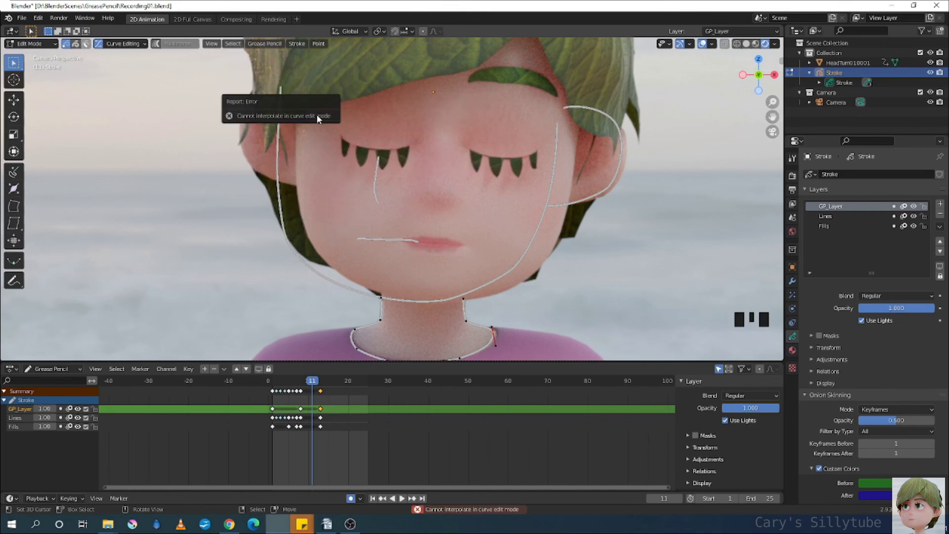
click(98, 44)
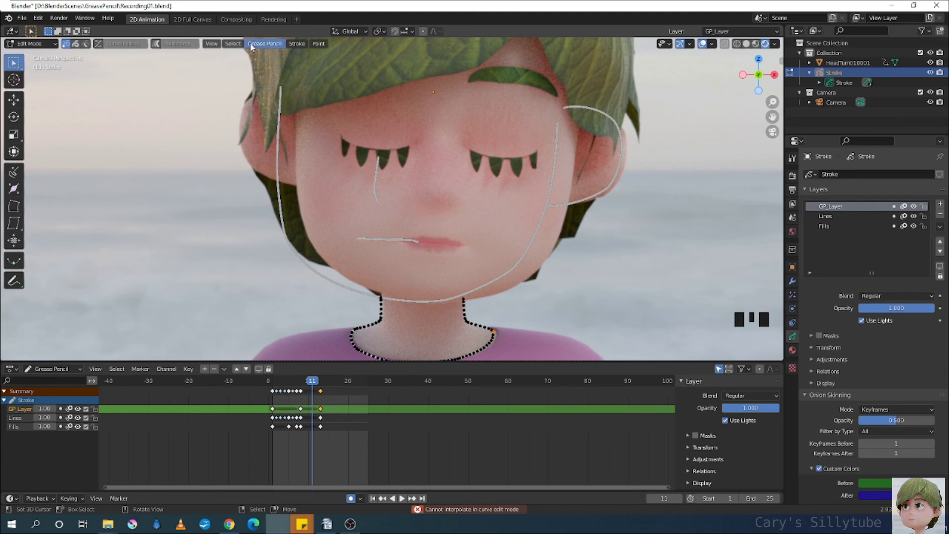
click(265, 43)
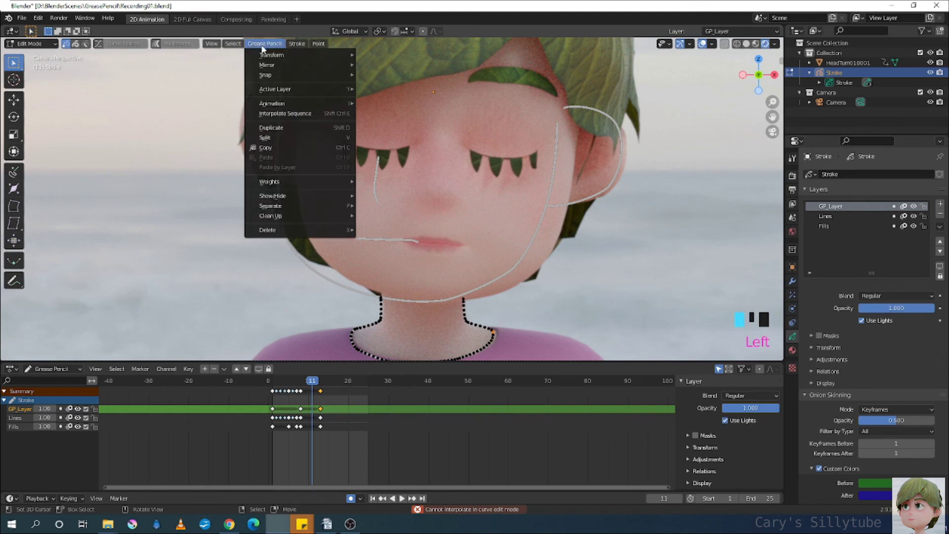
click(282, 114)
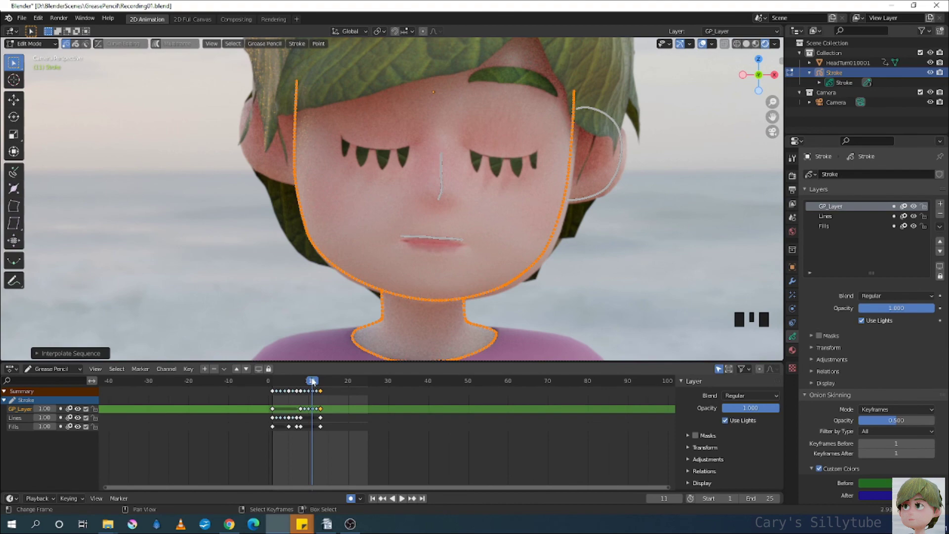
Scrub through the interpolated frames and play the animation from the first frame to review the head turn
drag(312, 380, 275, 381)
click(372, 498)
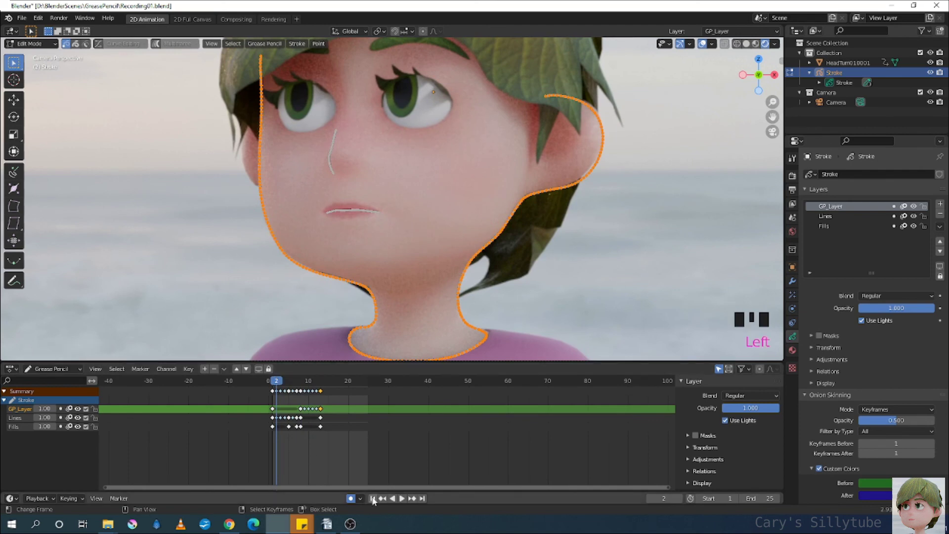
click(401, 498)
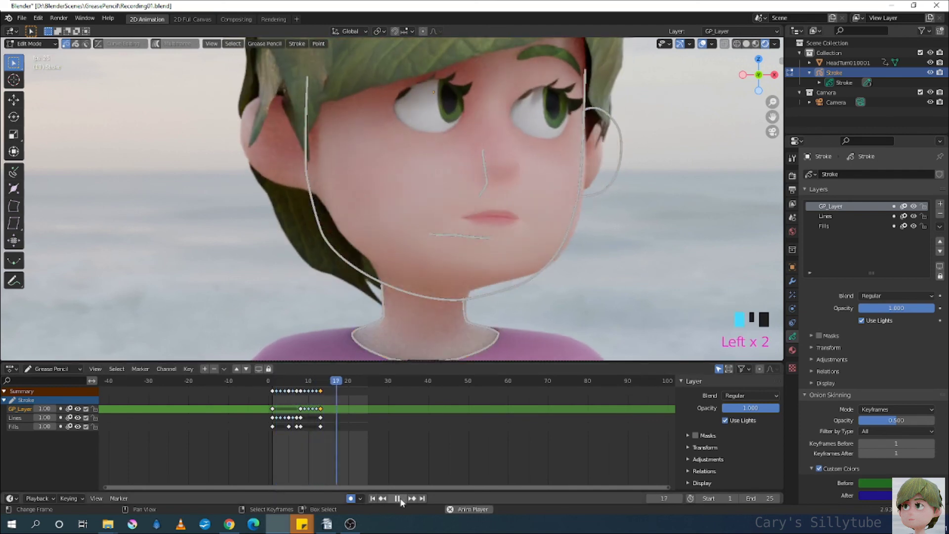
click(398, 499)
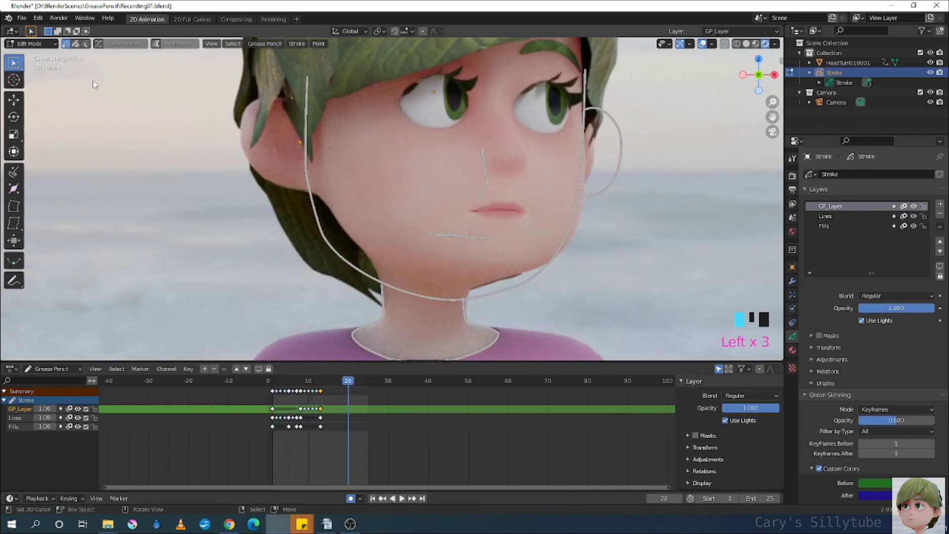
Switch to Object Mode, select the HeadTurn reference image and play back the line animation from the first frame
drag(41, 50, 39, 53)
right_click(242, 215)
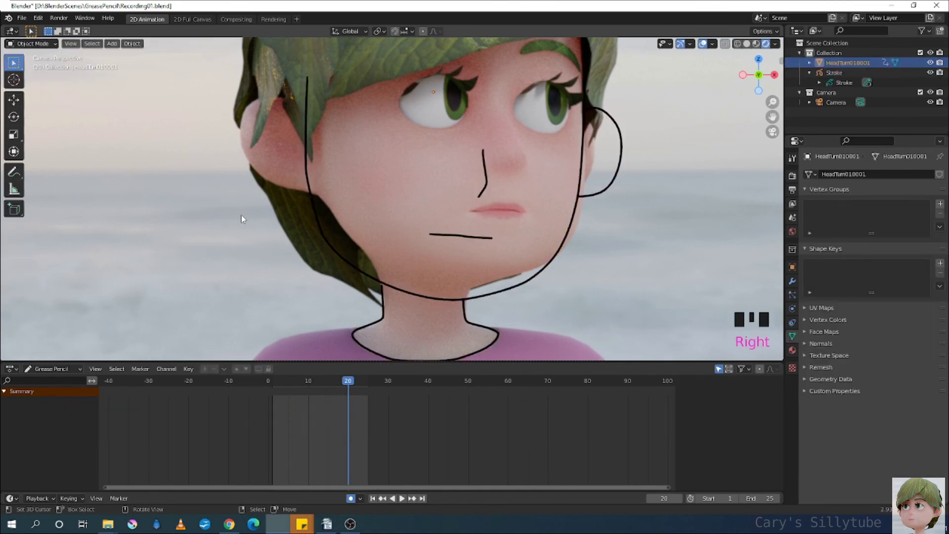
click(373, 498)
click(402, 498)
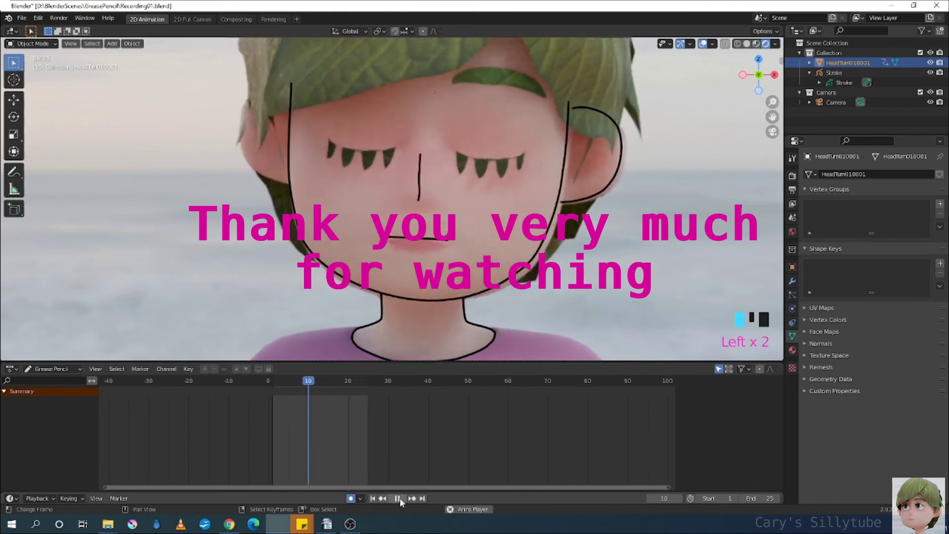
click(398, 498)
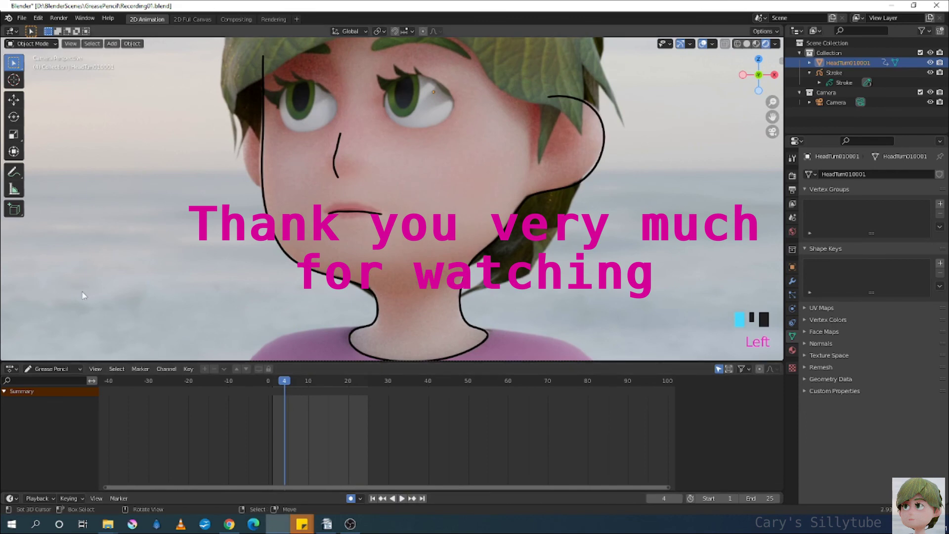